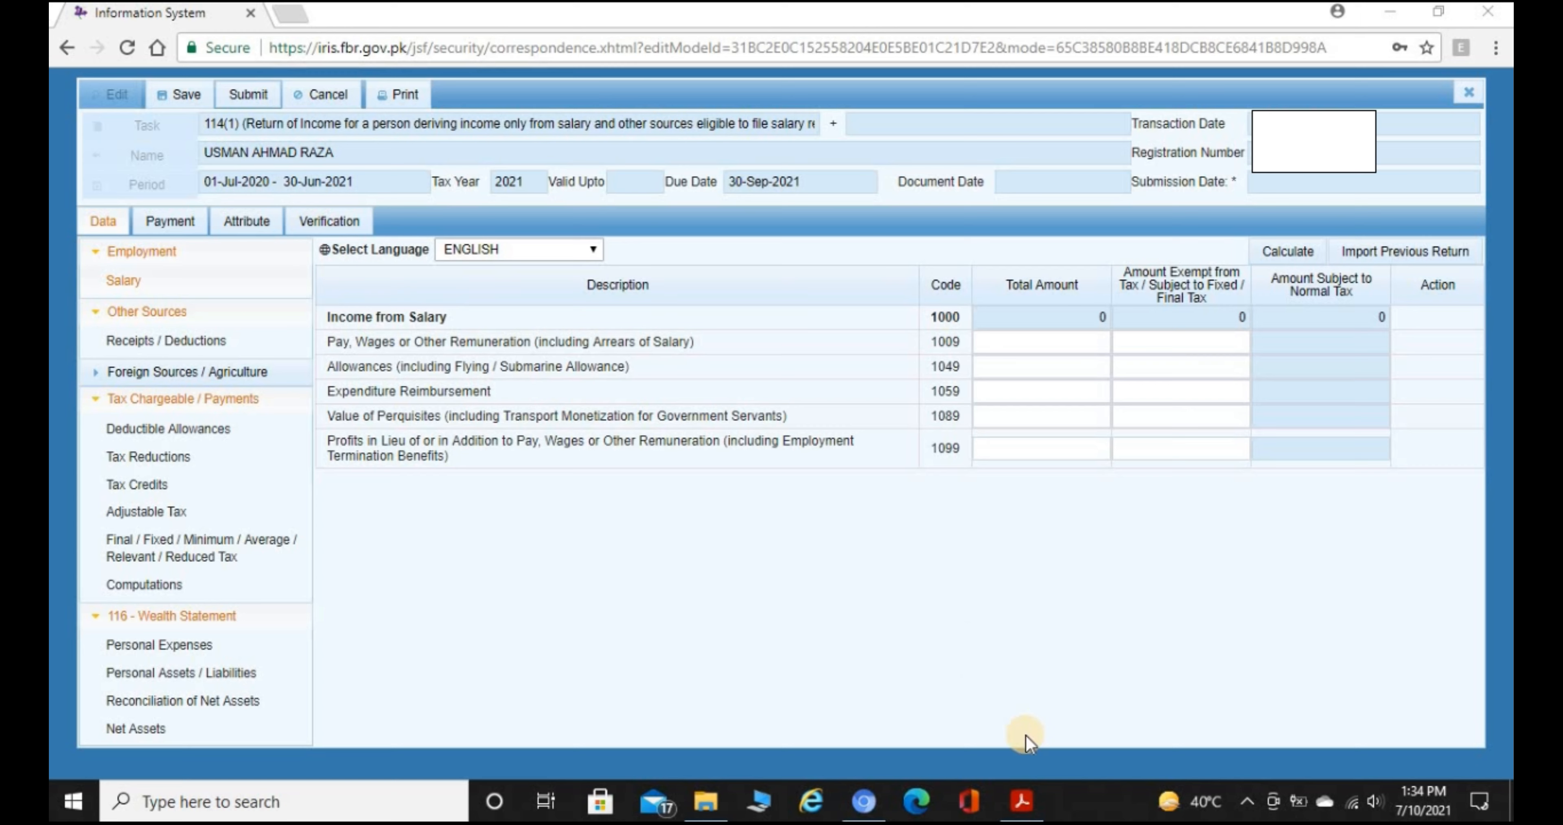
Step: Switch to the Income Tax Ordinance PDF at the section 7B profit-on-debt table on page 419
left_click(1025, 802)
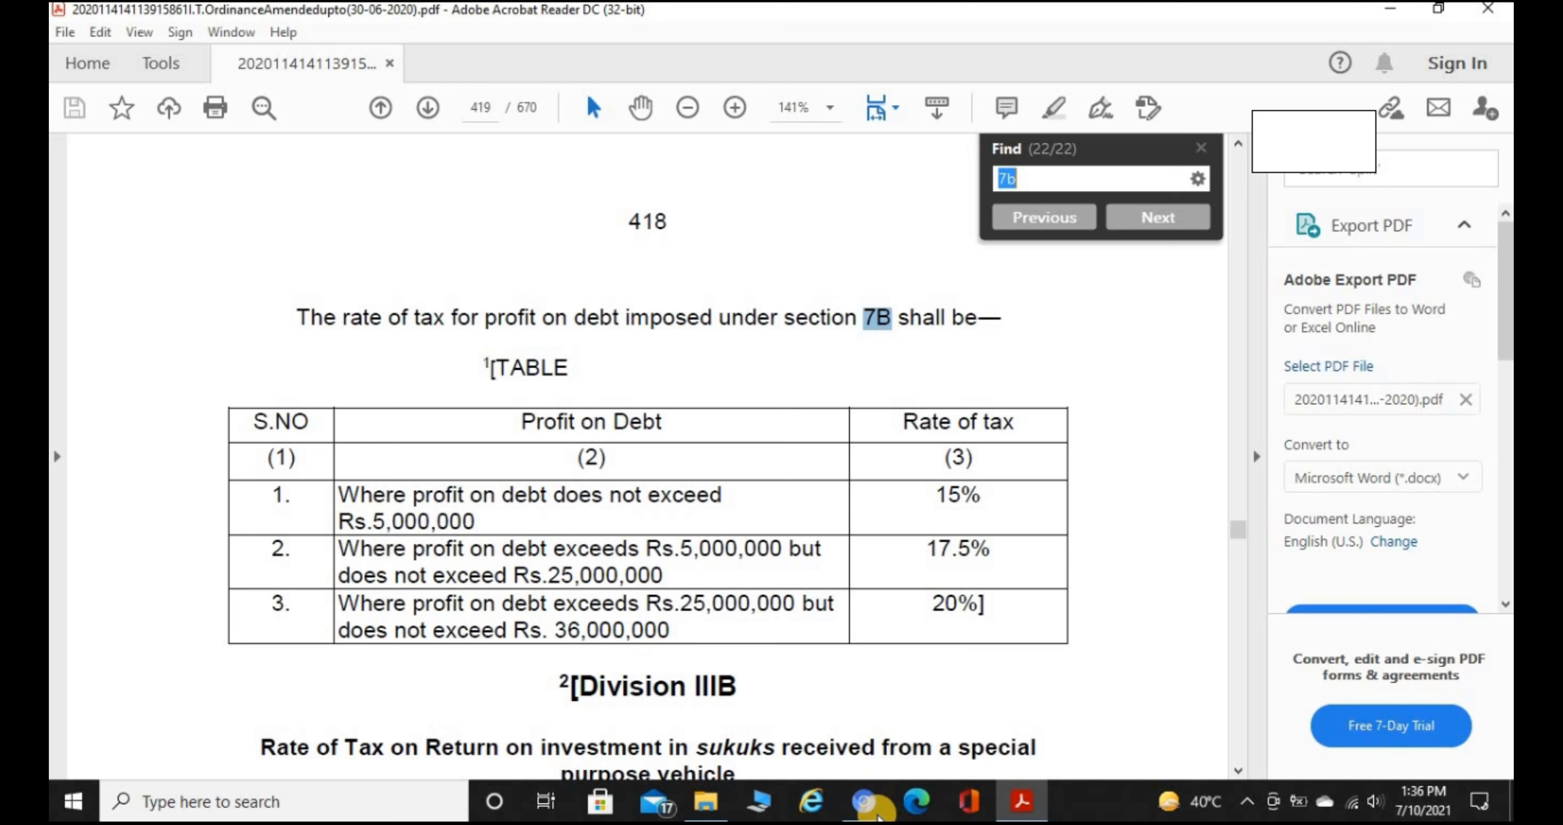
Step: In the IRIS return, open Other Sources receipts and select row 500312's Total Amount
left_click(874, 811)
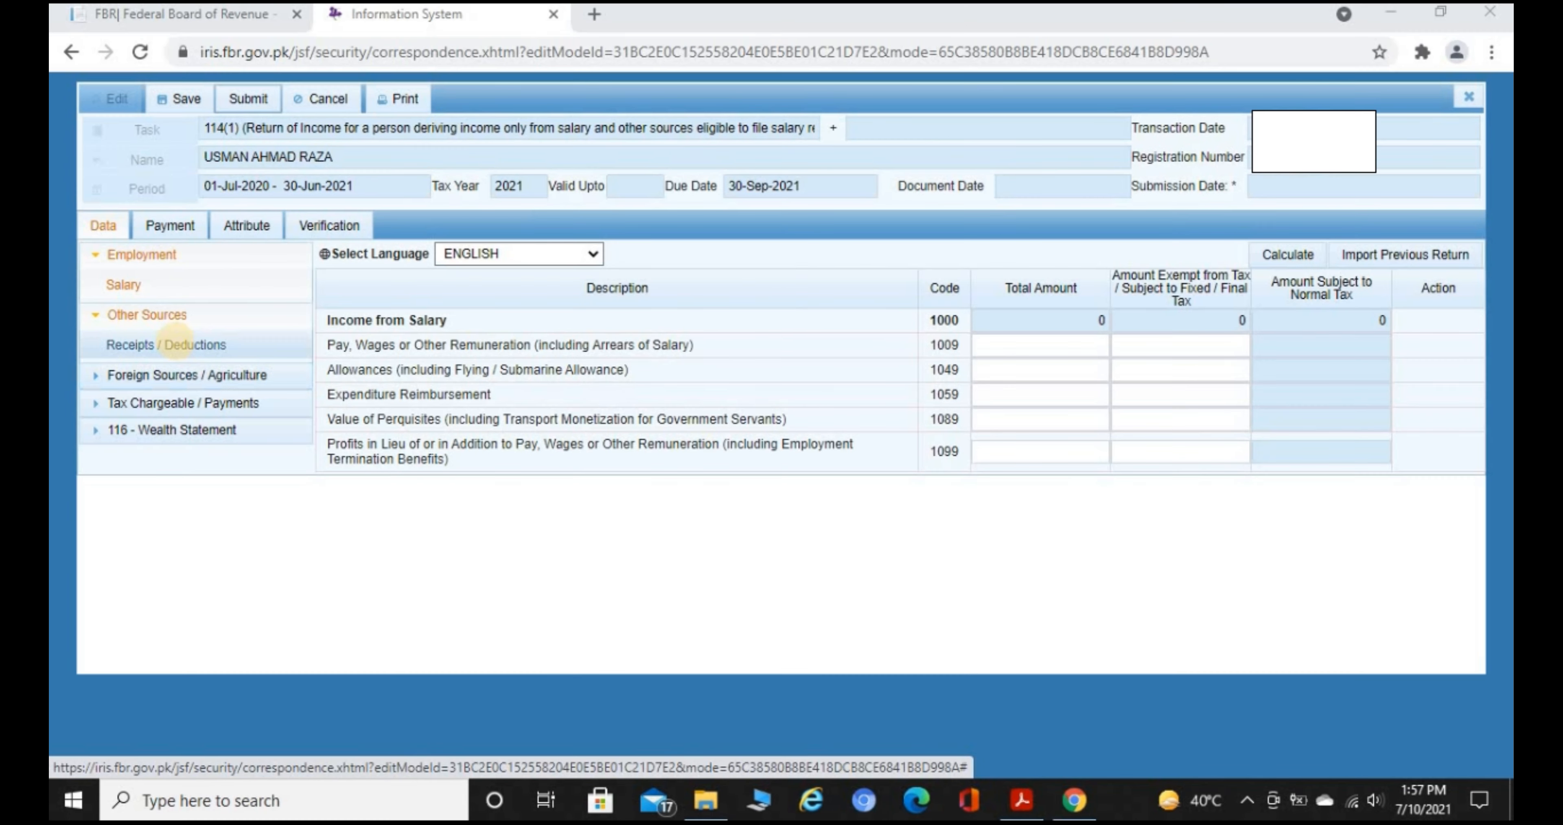
left_click(165, 350)
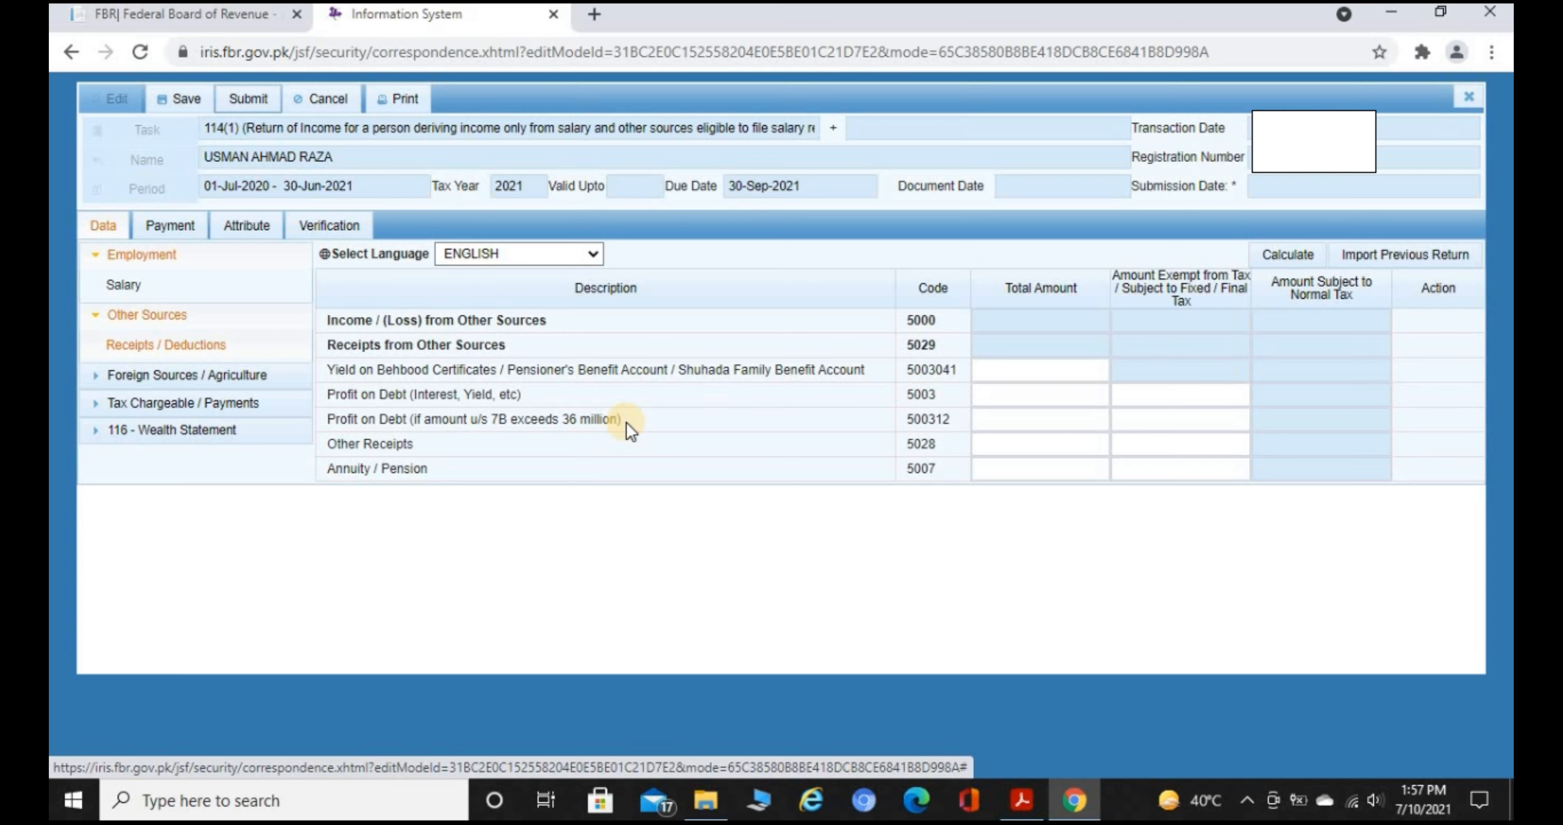
left_click(1074, 425)
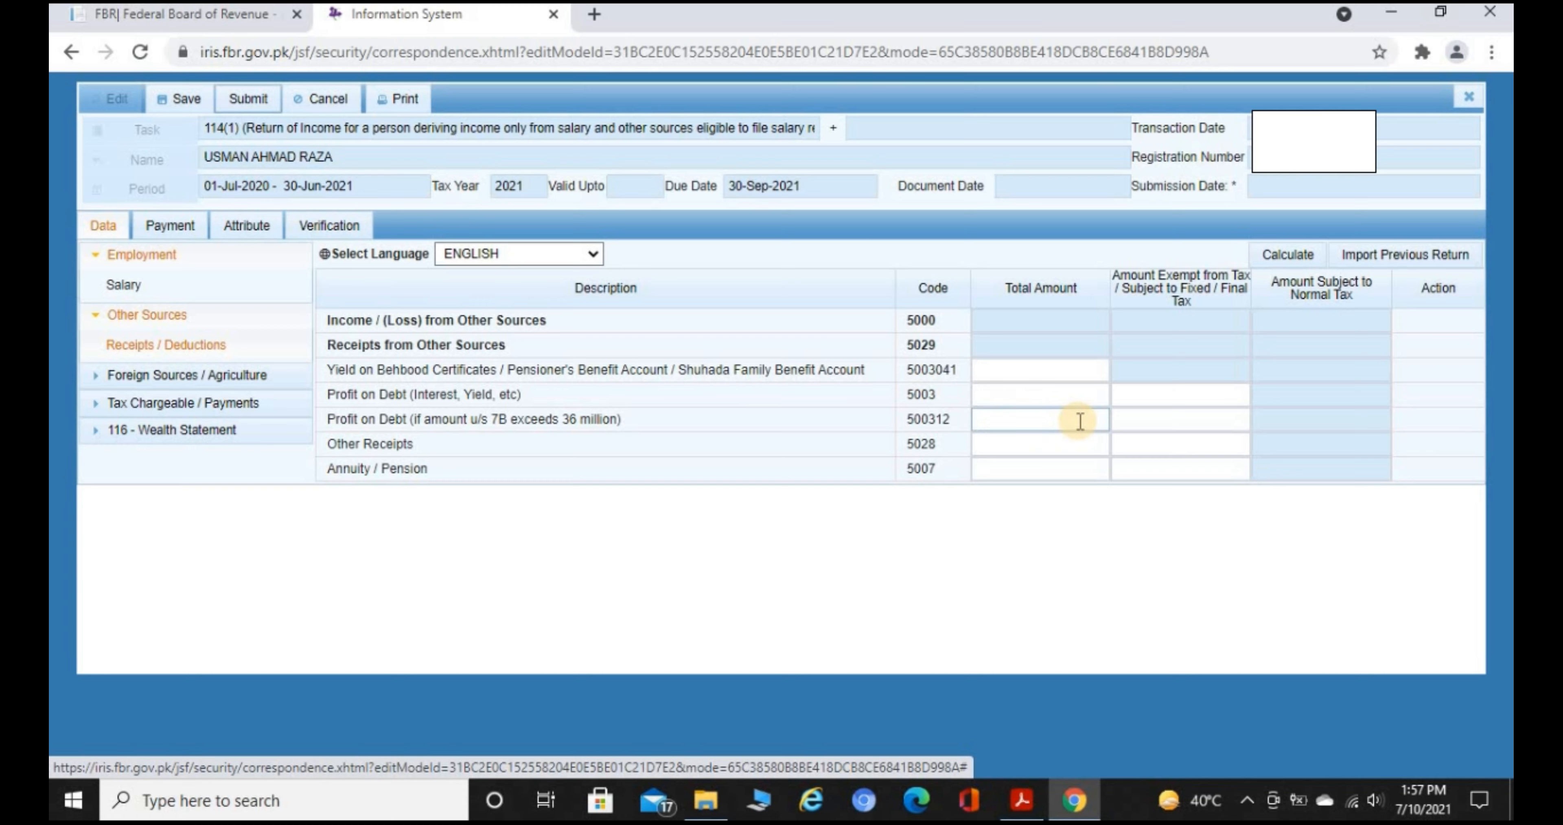
Step: Enter 1,000,000 as row 500312's profit on debt and recalculate to see the rejection
left_click(1079, 421)
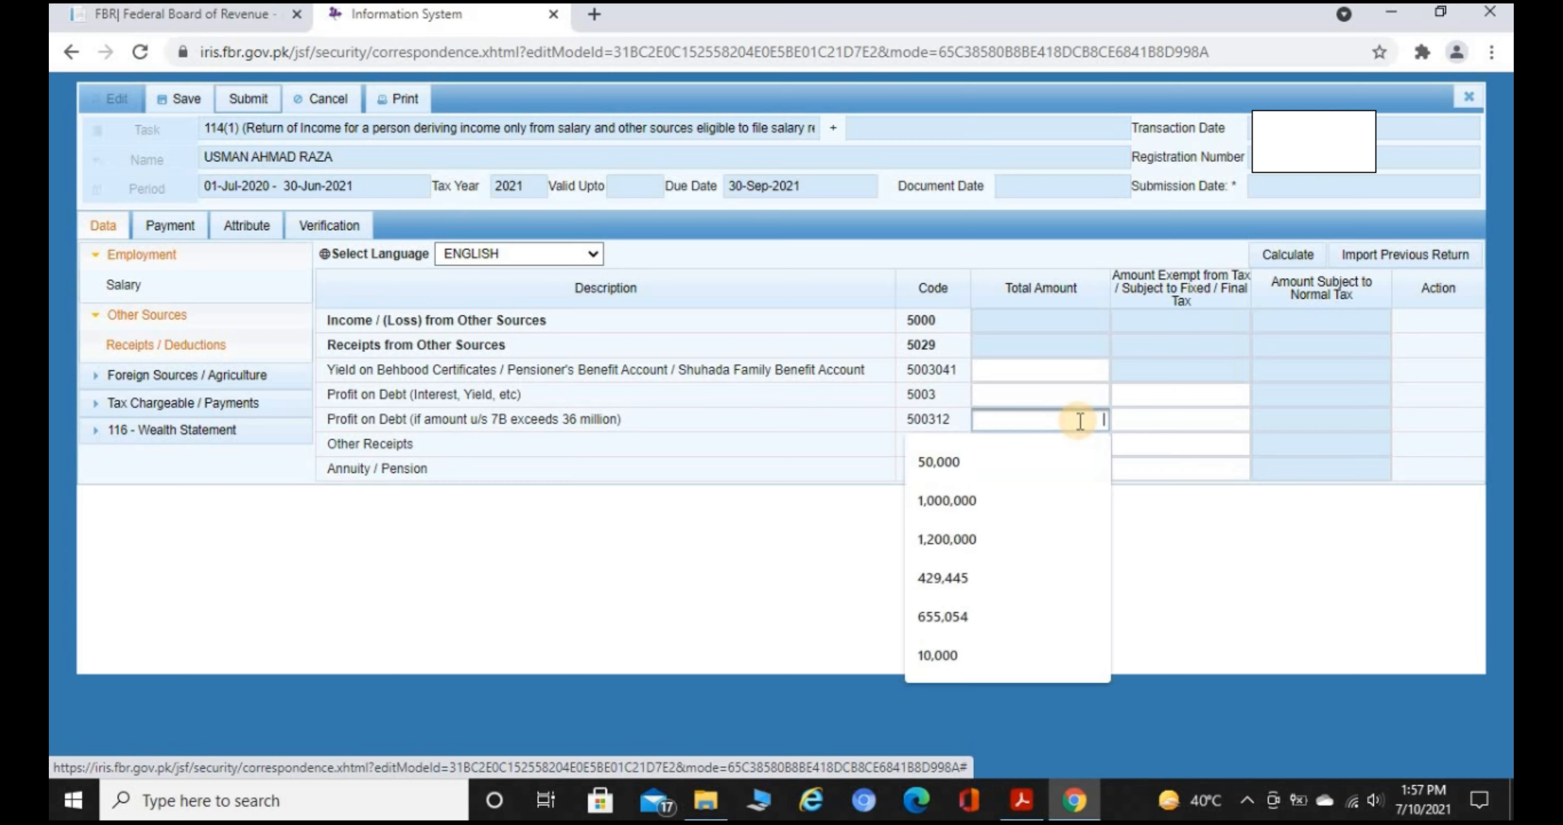
type("100000")
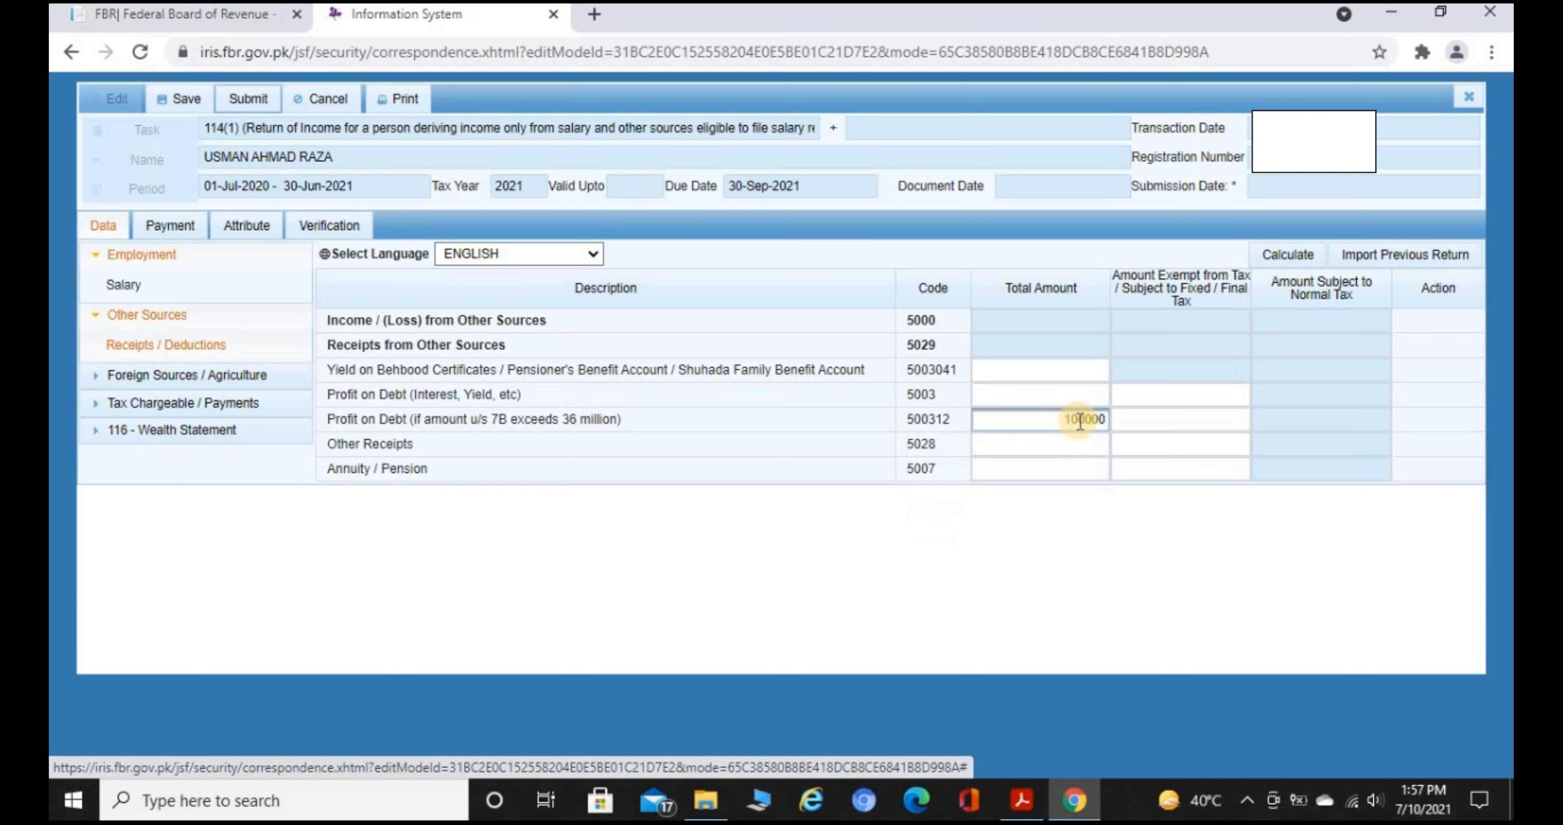
type("0")
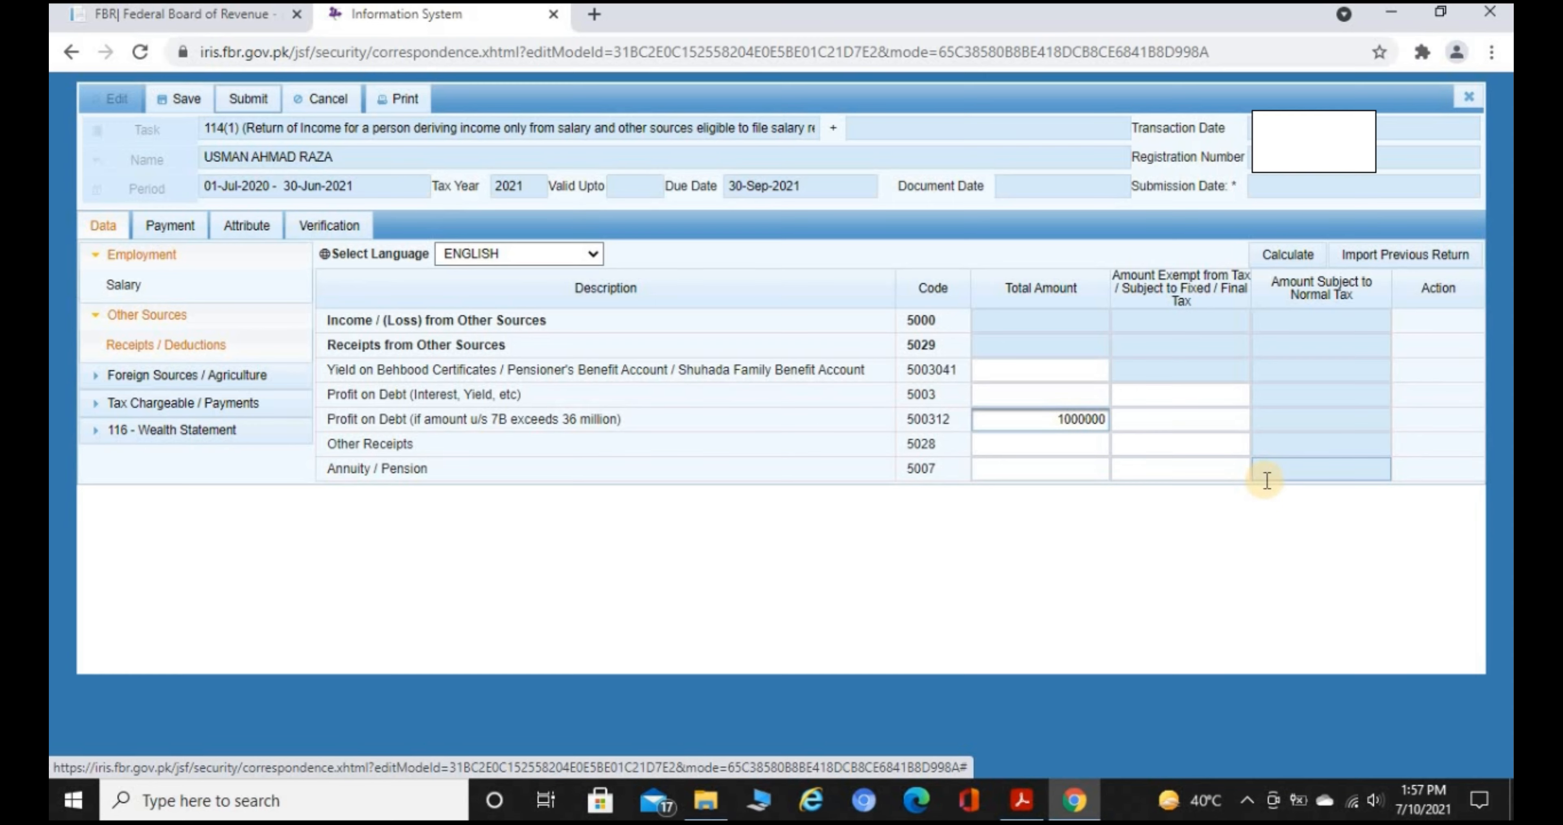
key("Tab")
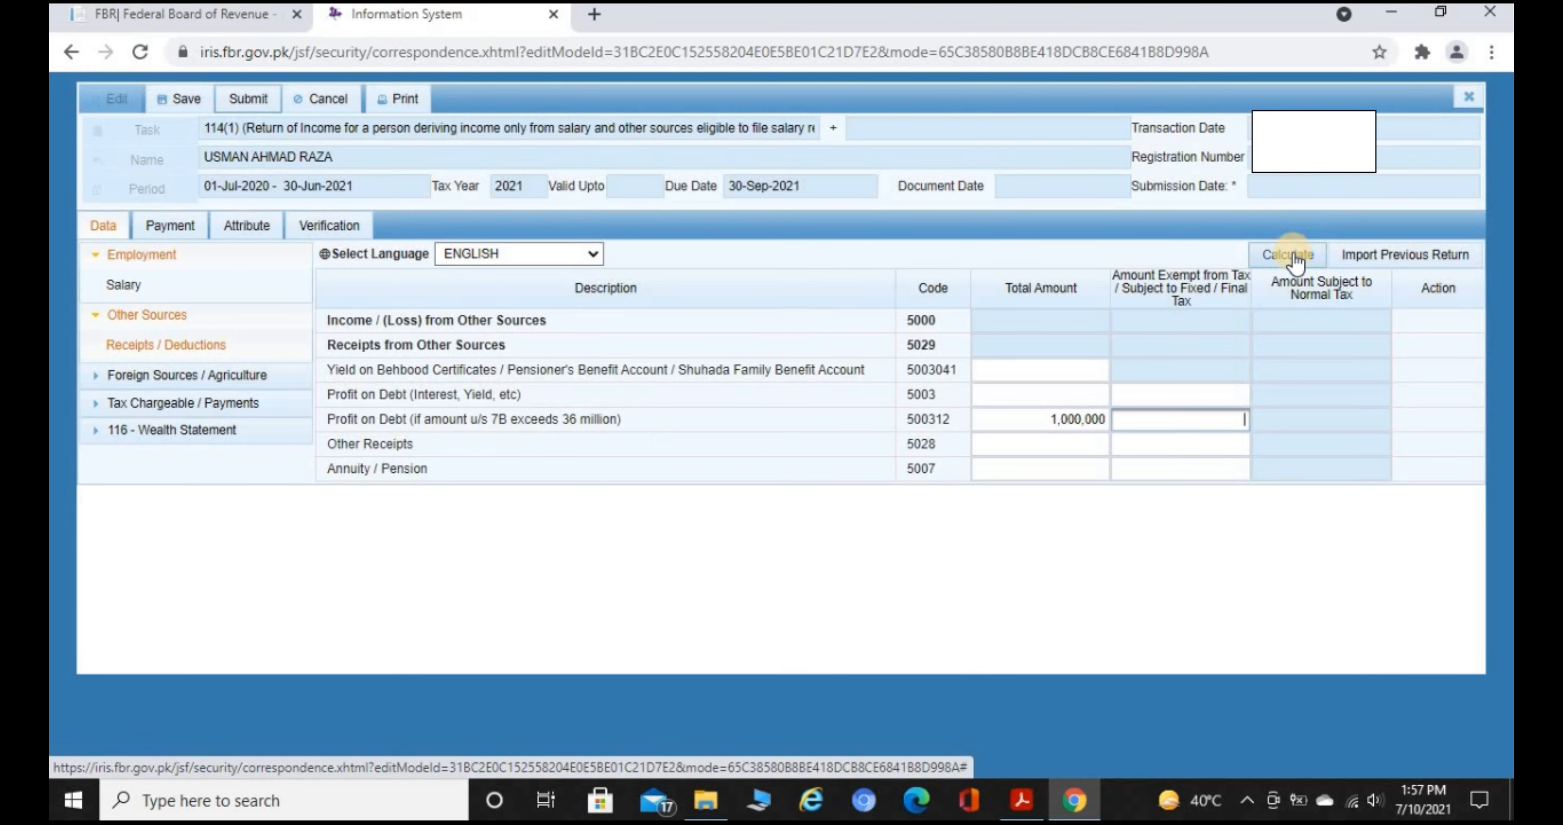
left_click(1293, 256)
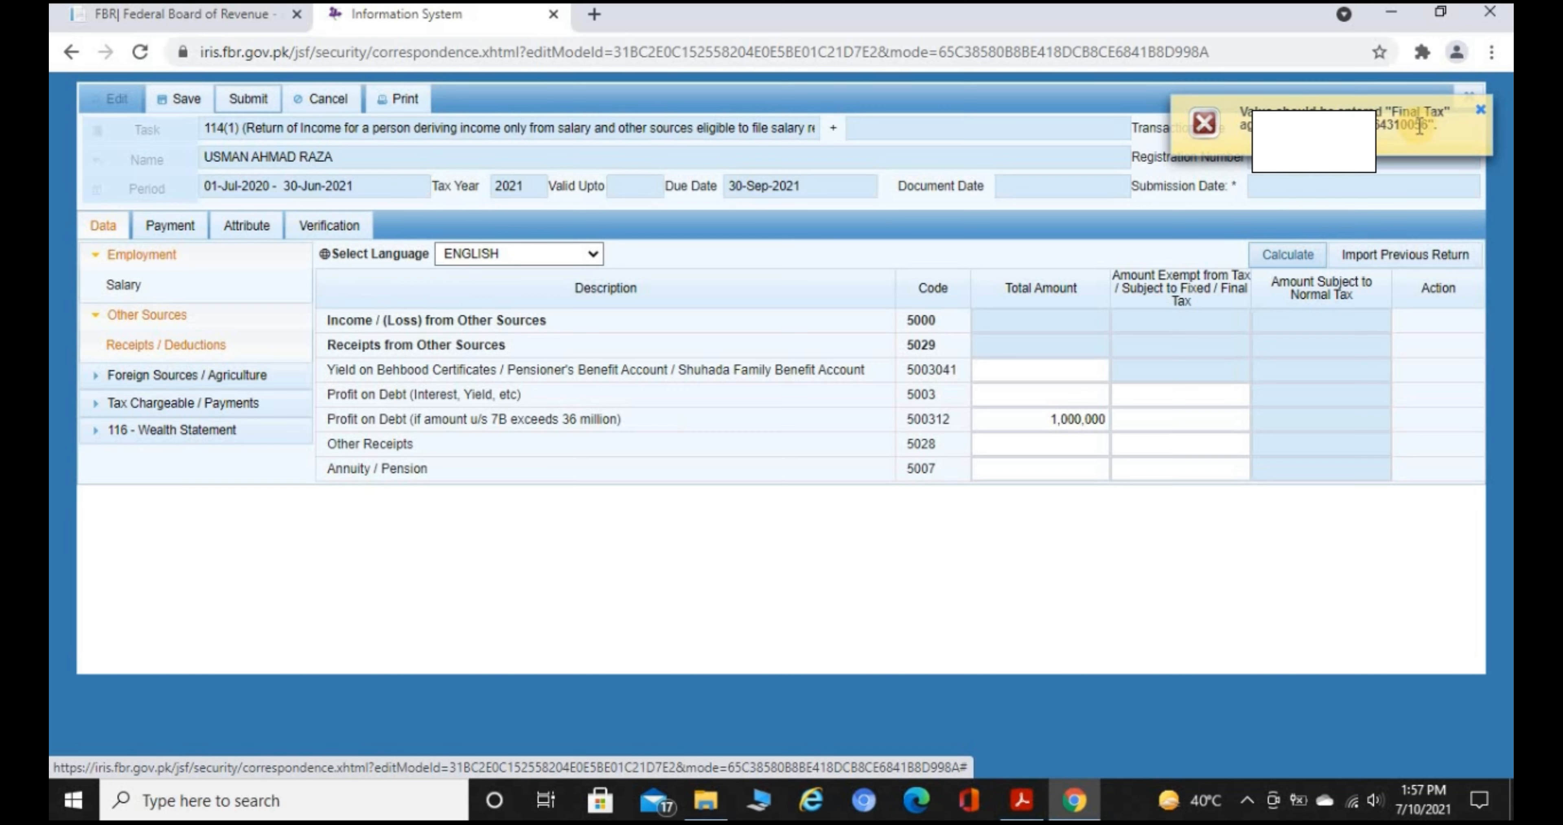
Step: Replace it with 37,000,000 and recalculate, so totals show 37,000,000 under codes 5000 and 5029
left_click(1068, 418)
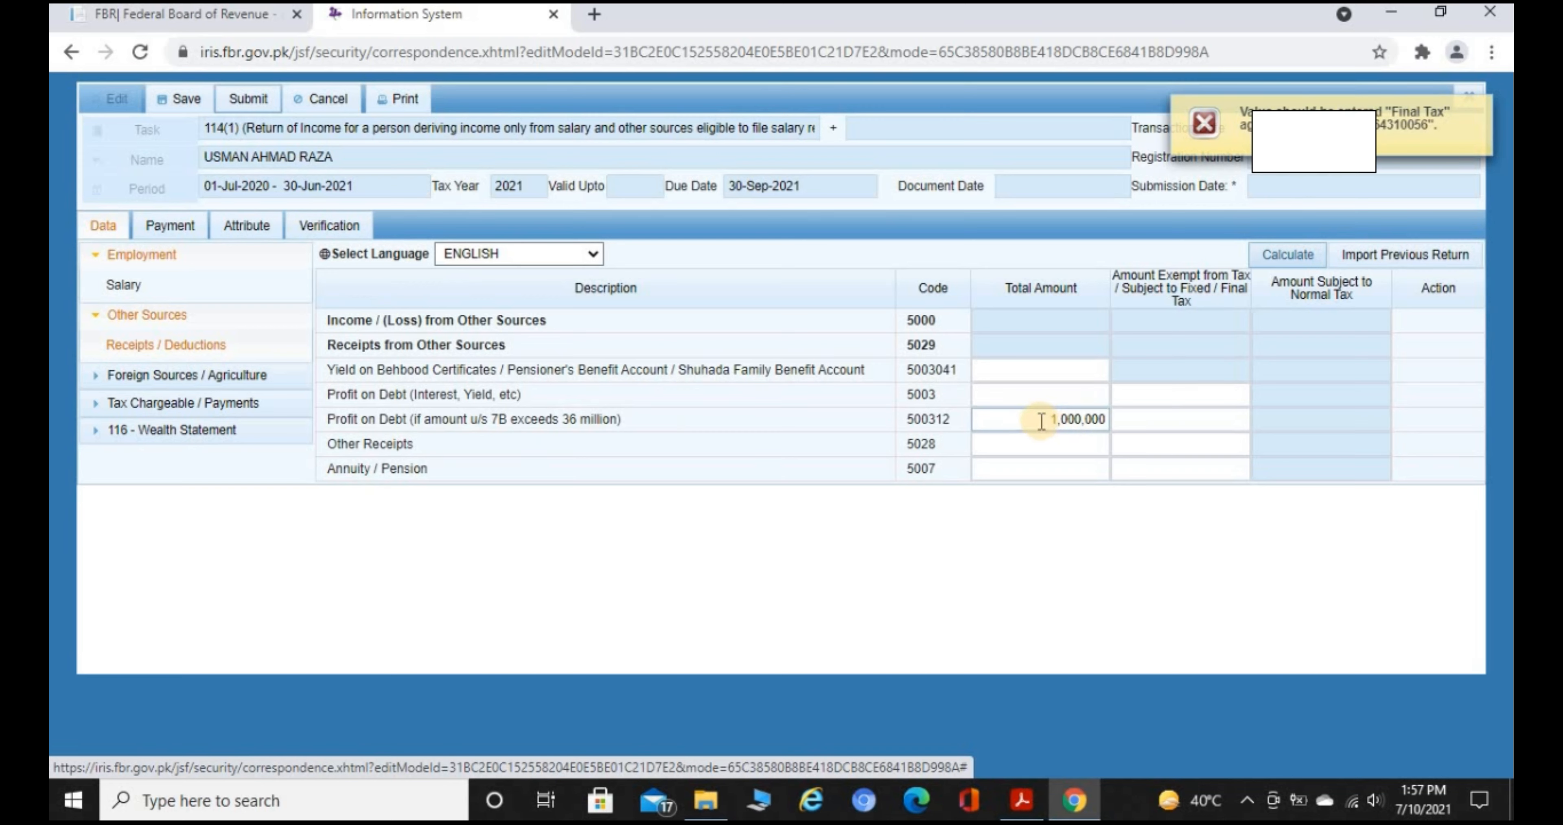
left_click_drag(1039, 418, 1225, 435)
key("BackSpace")
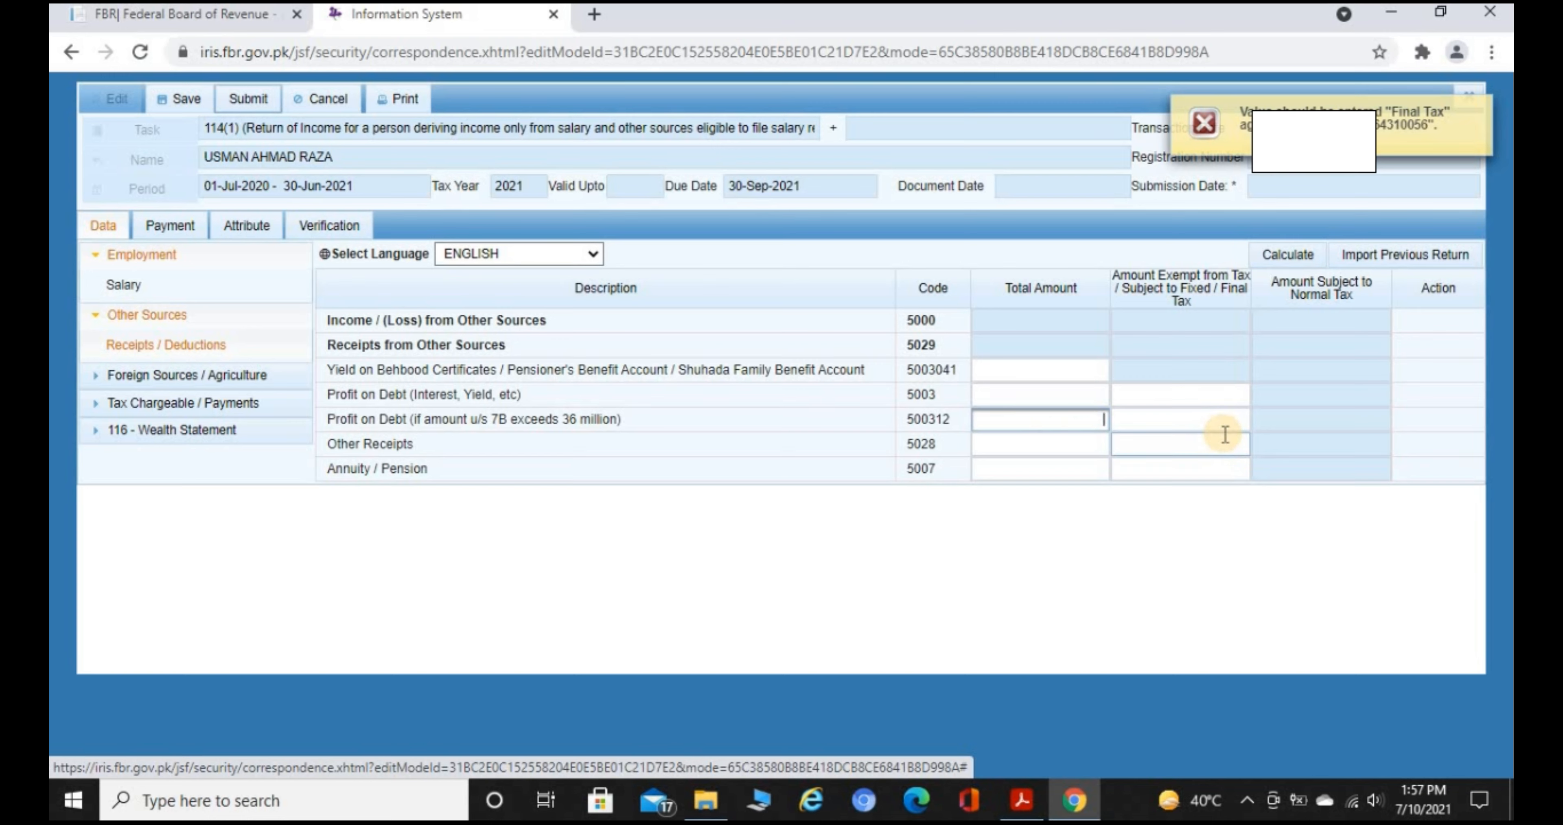
left_click(1082, 421)
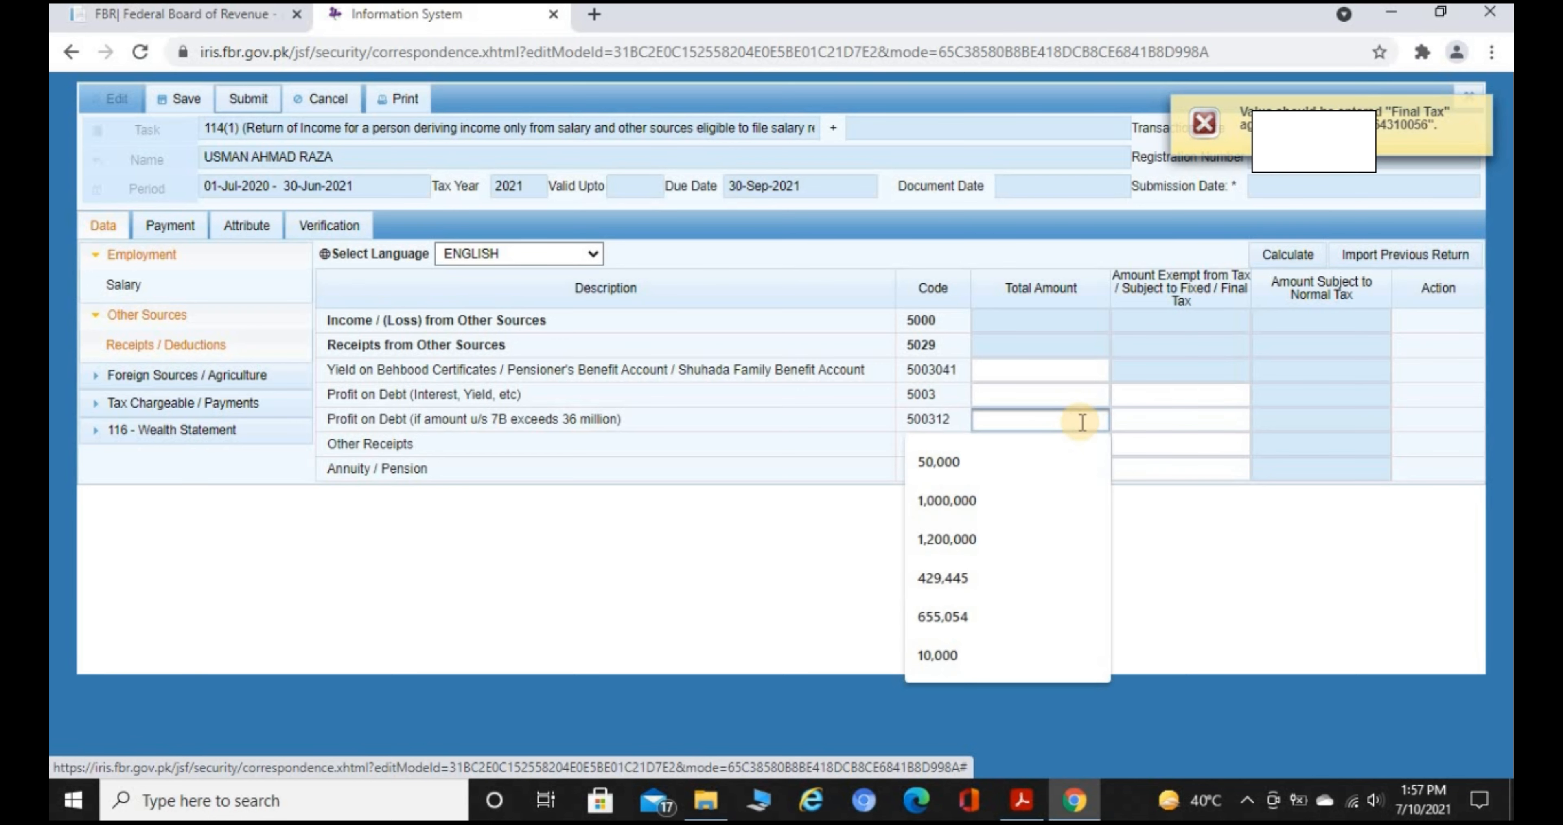
type("3")
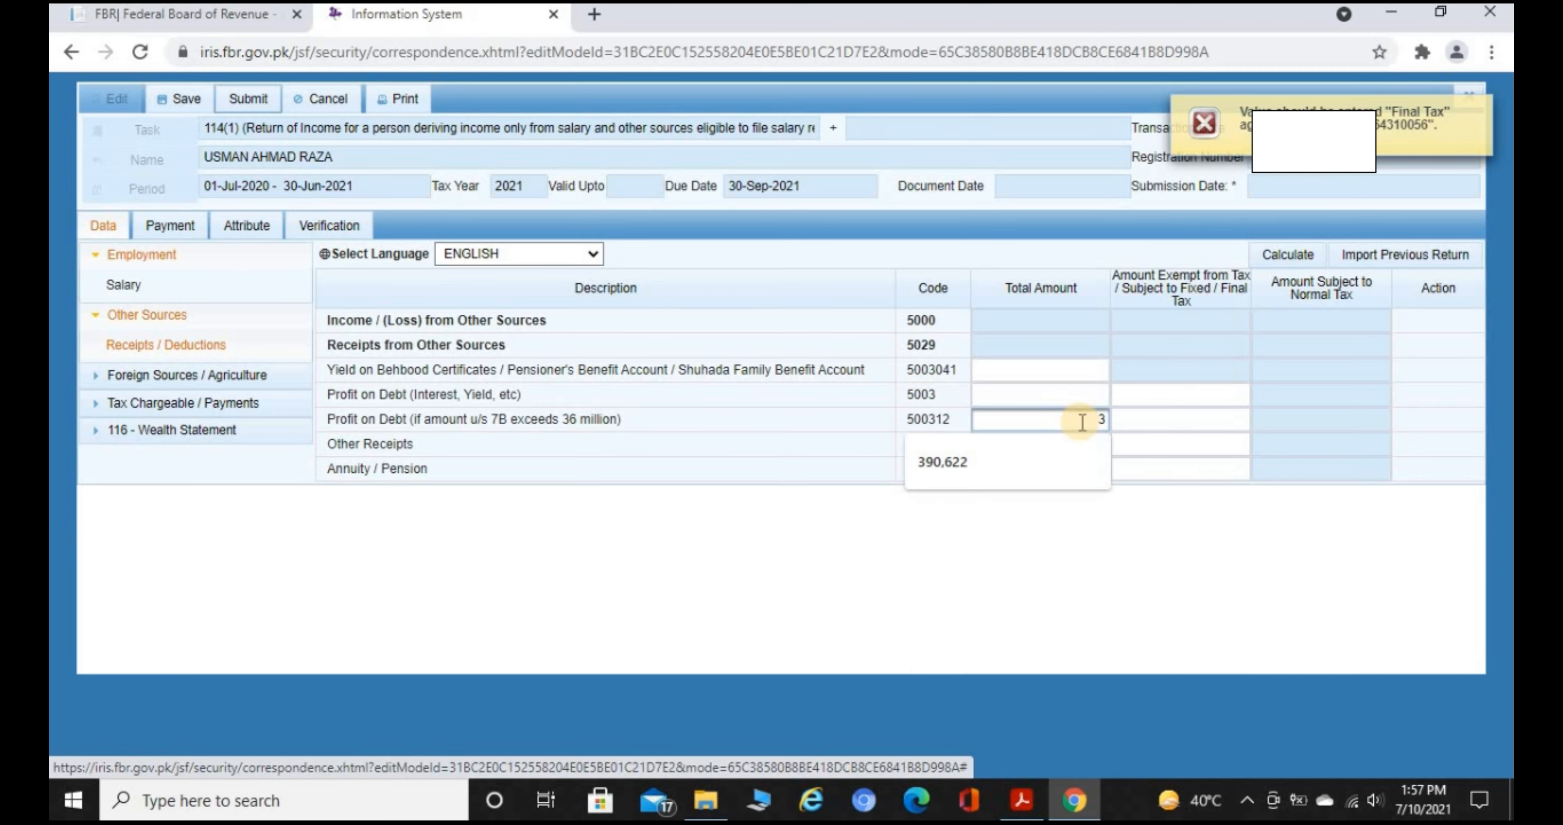
type("7")
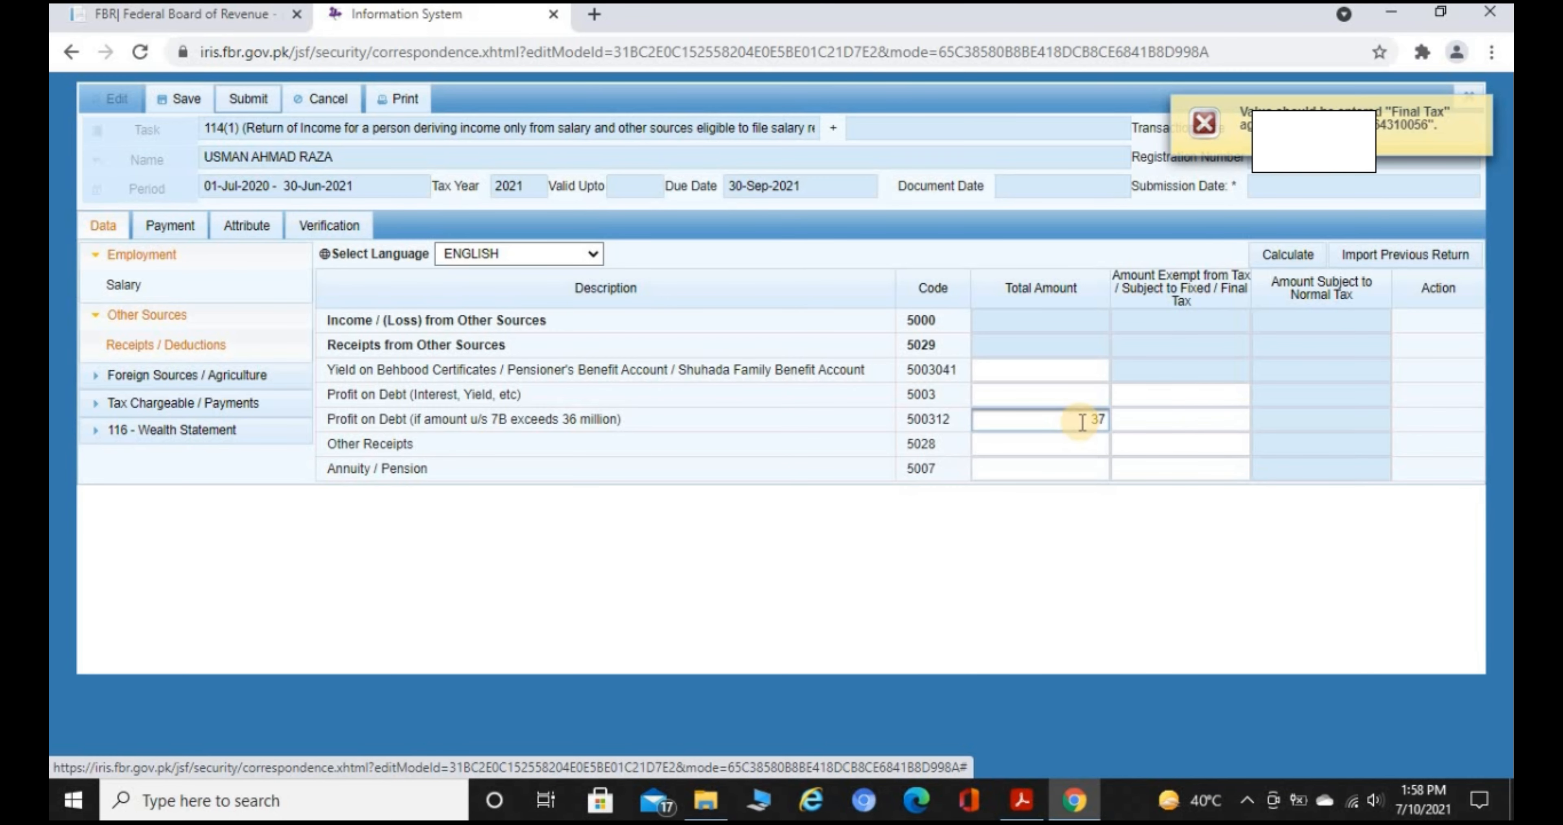
type("000000")
key("Tab")
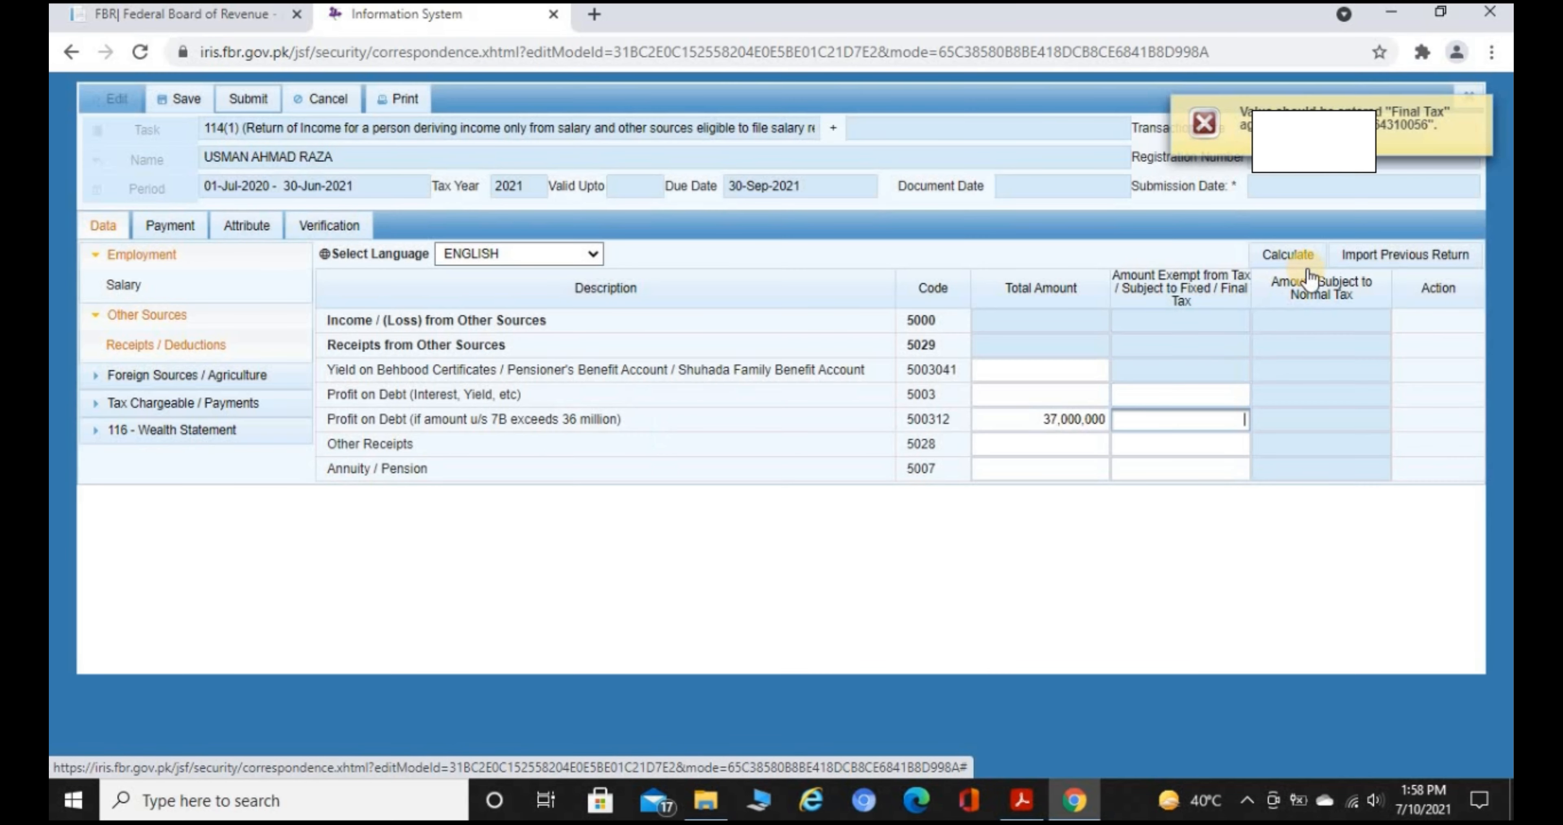
left_click(1299, 273)
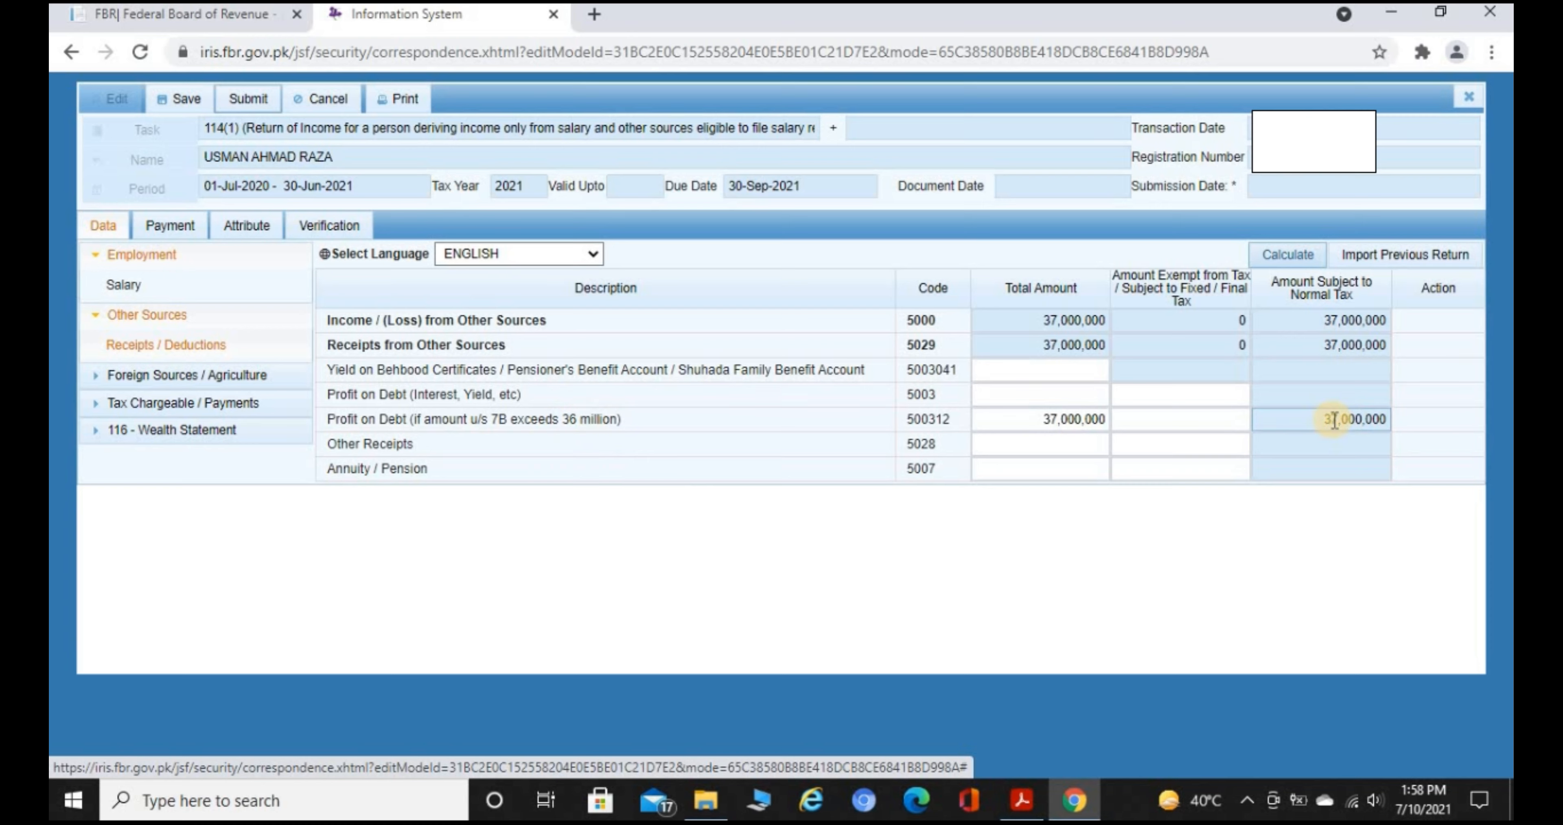
Step: Clear the 37,000,000 from row 500312's Total Amount
left_click(1025, 428)
left_click_drag(1025, 428, 1120, 436)
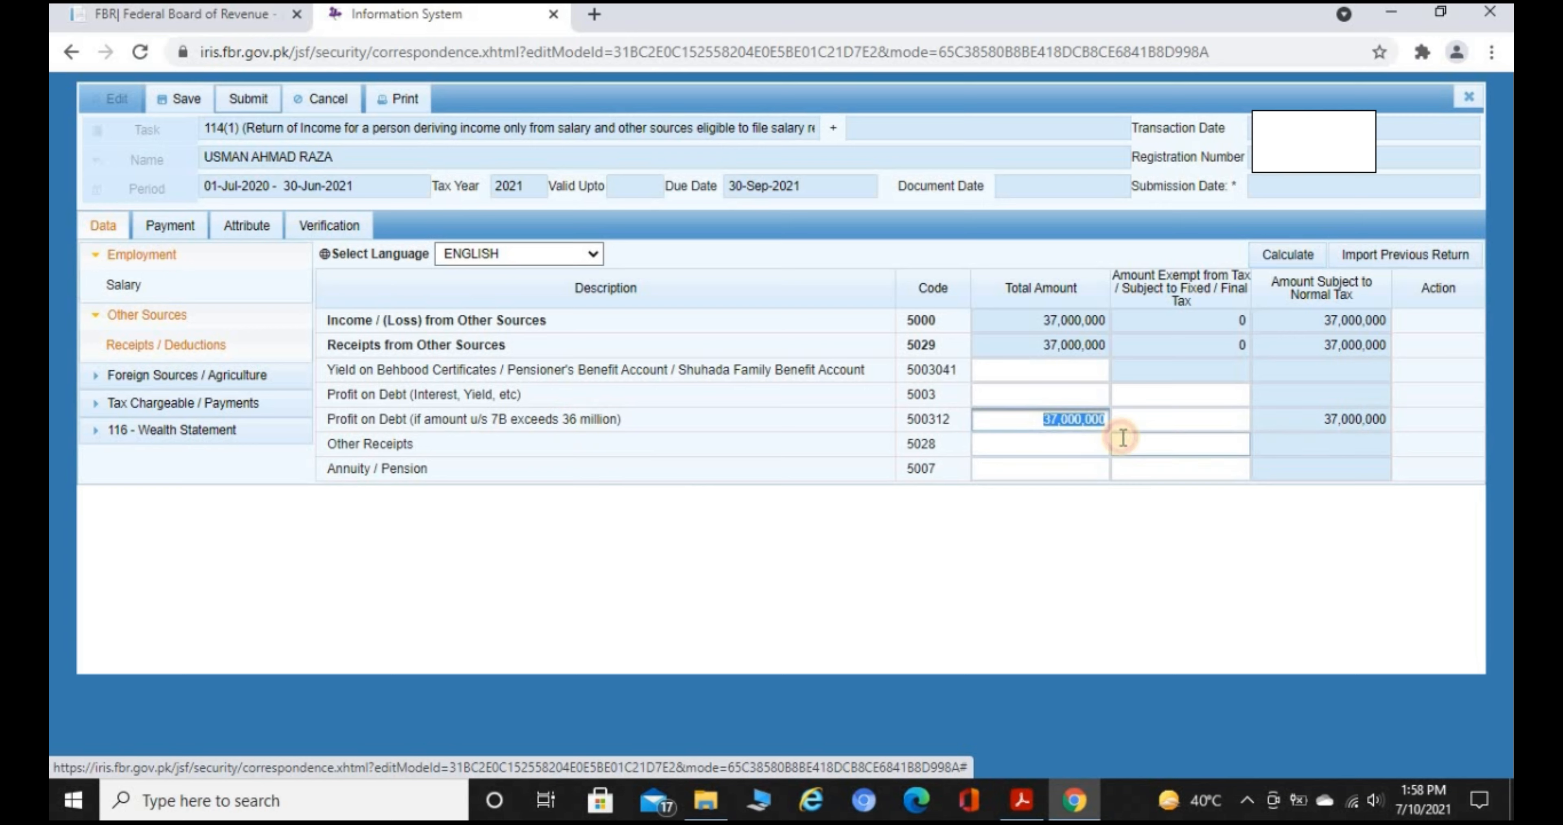
key("BackSpace")
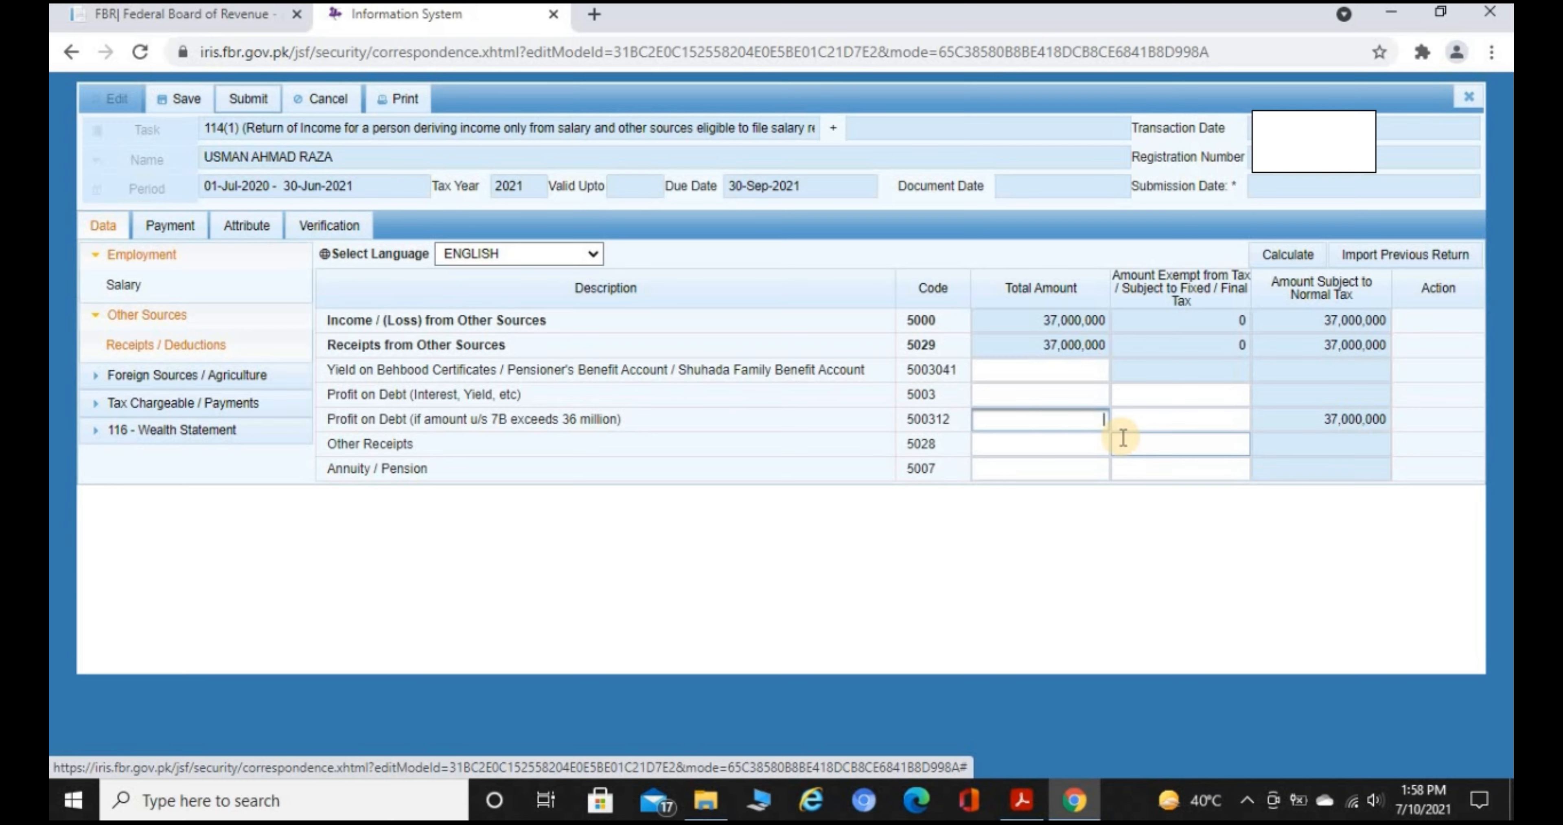
left_click(1023, 442)
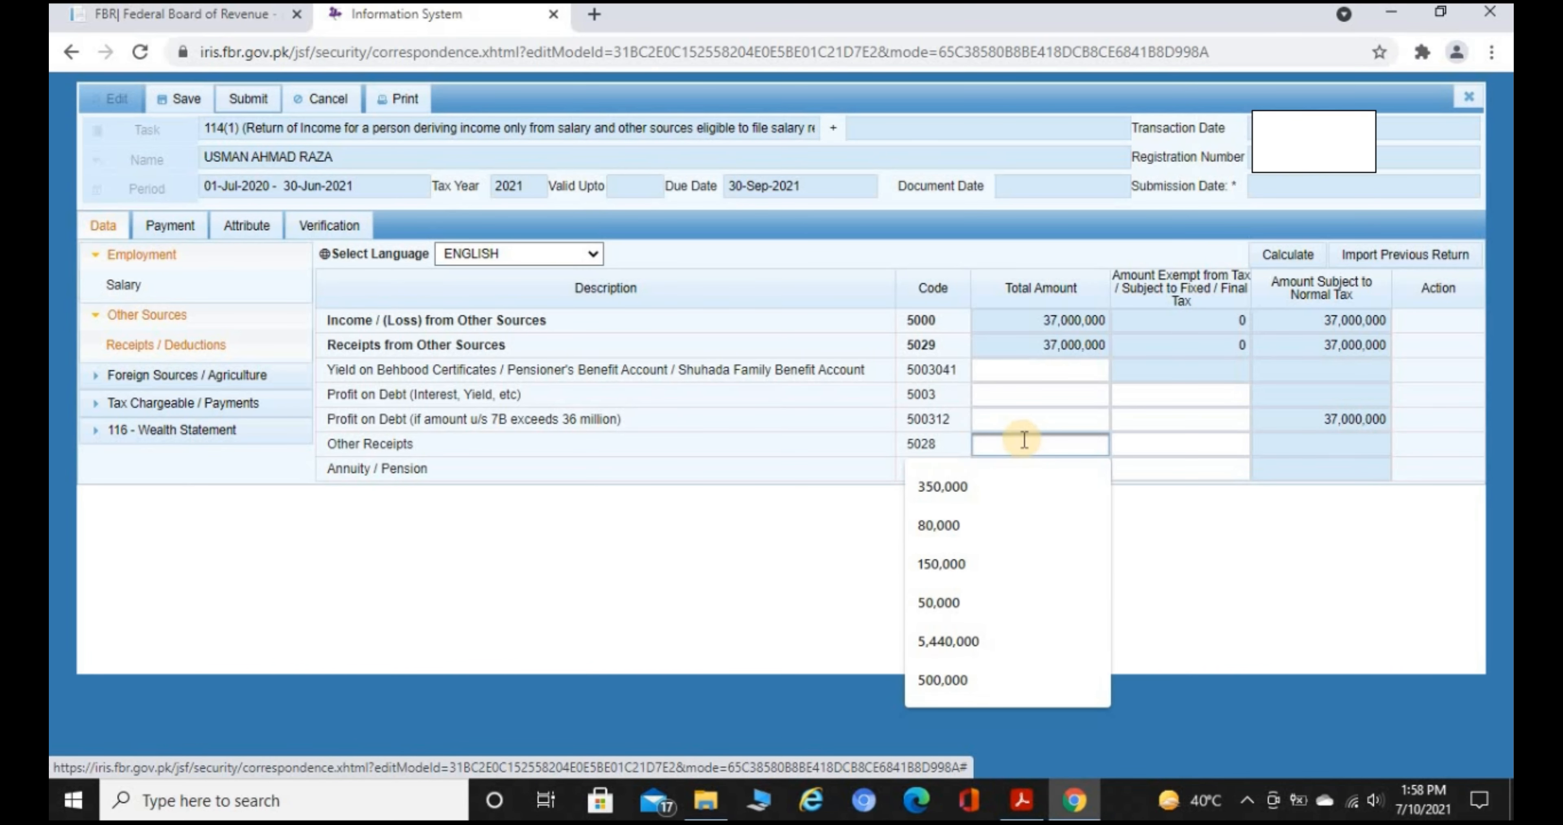
Step: Open Tax Chargeable / Payments > Final / Fixed / Minimum Tax, showing 7B row 64310056
left_click(699, 464)
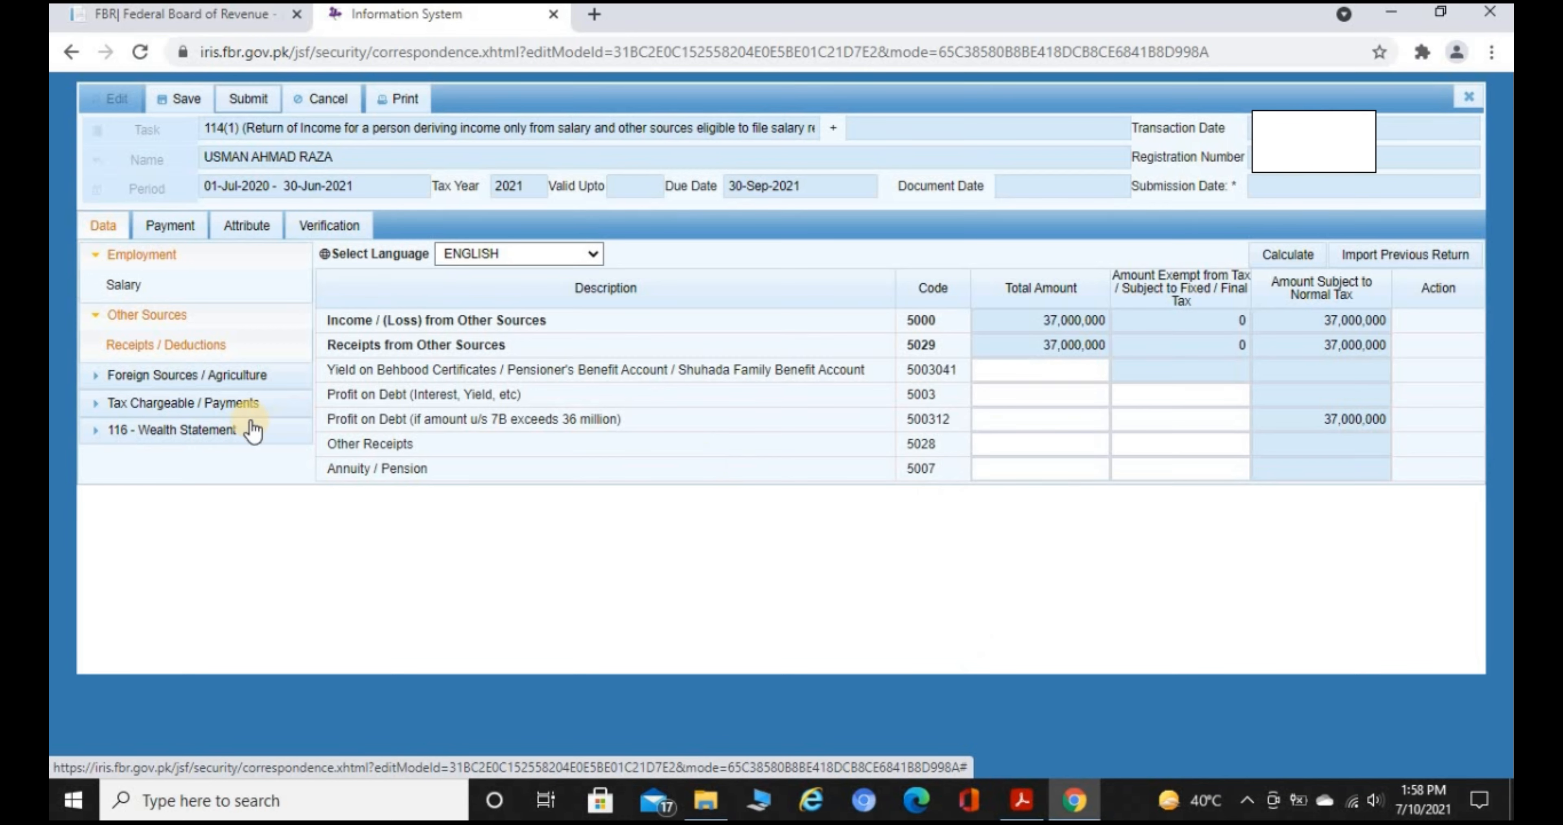
left_click(174, 416)
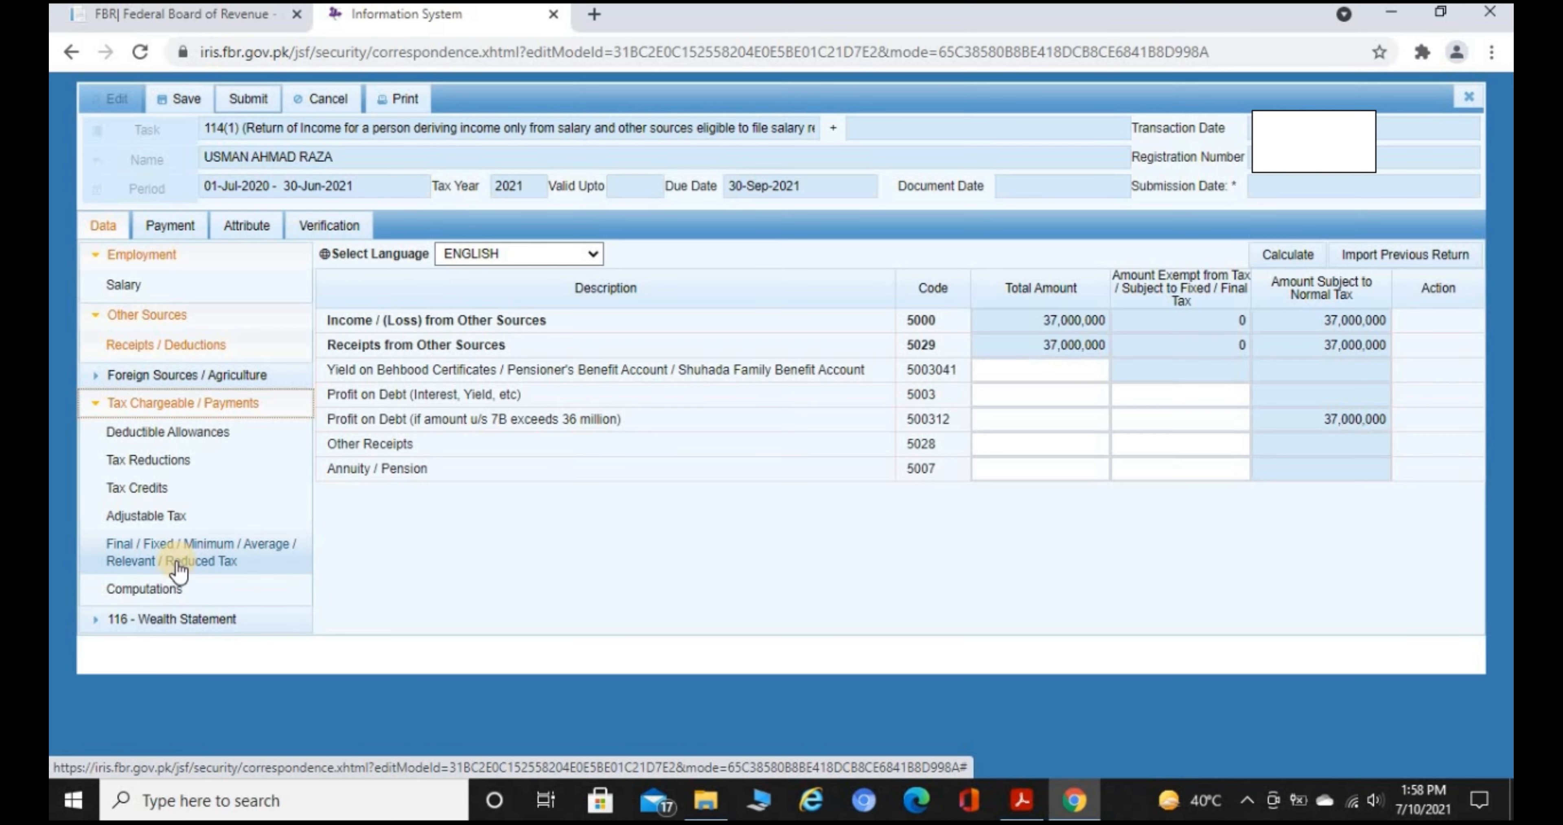
left_click(224, 562)
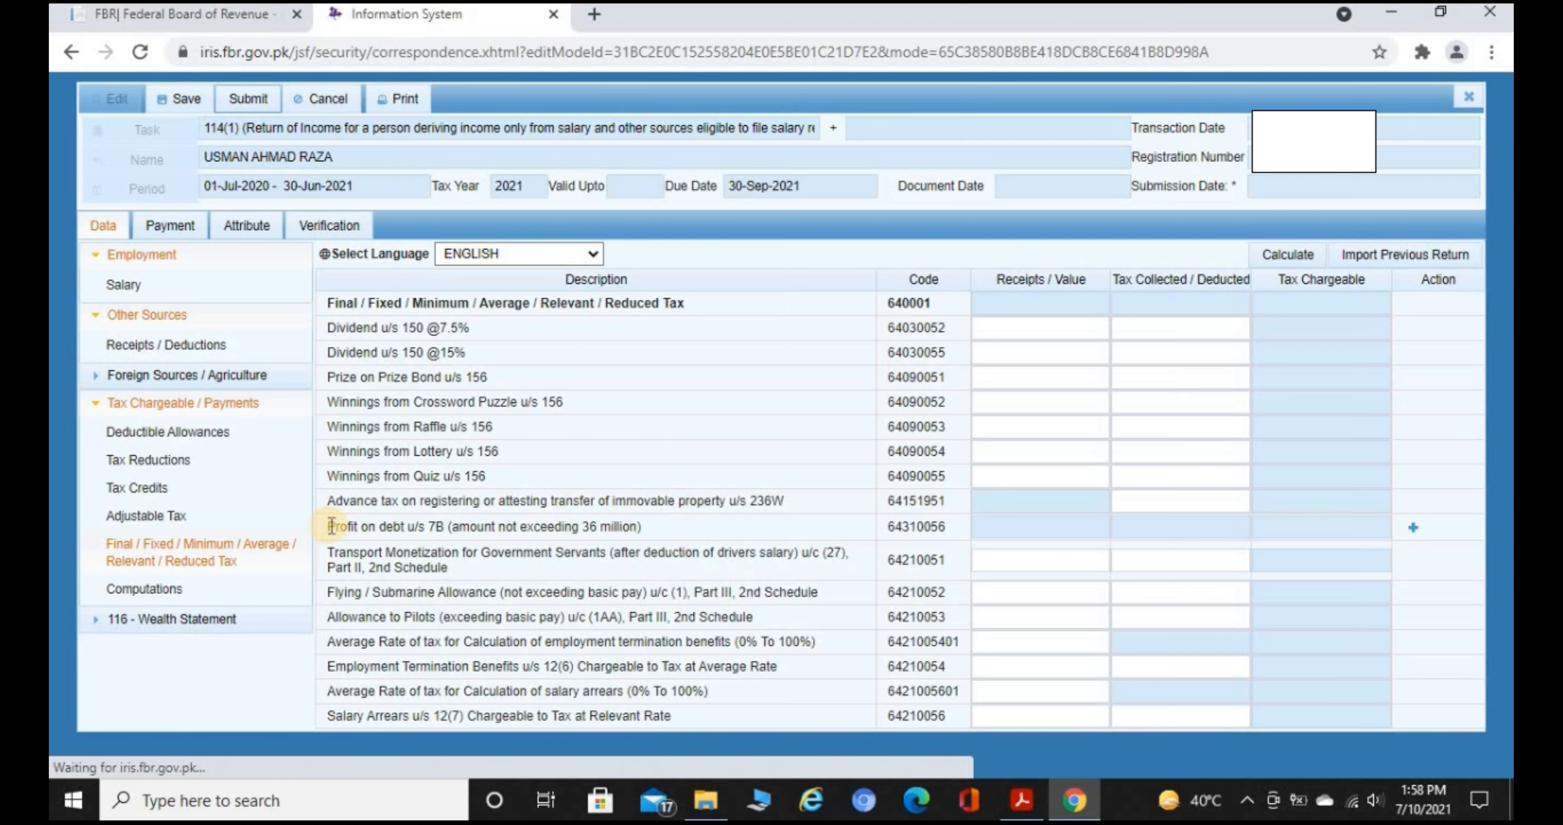
Step: Add a 7B sub-row under 64310056 with the investment reference and contents 'account'
left_click_drag(332, 526, 600, 533)
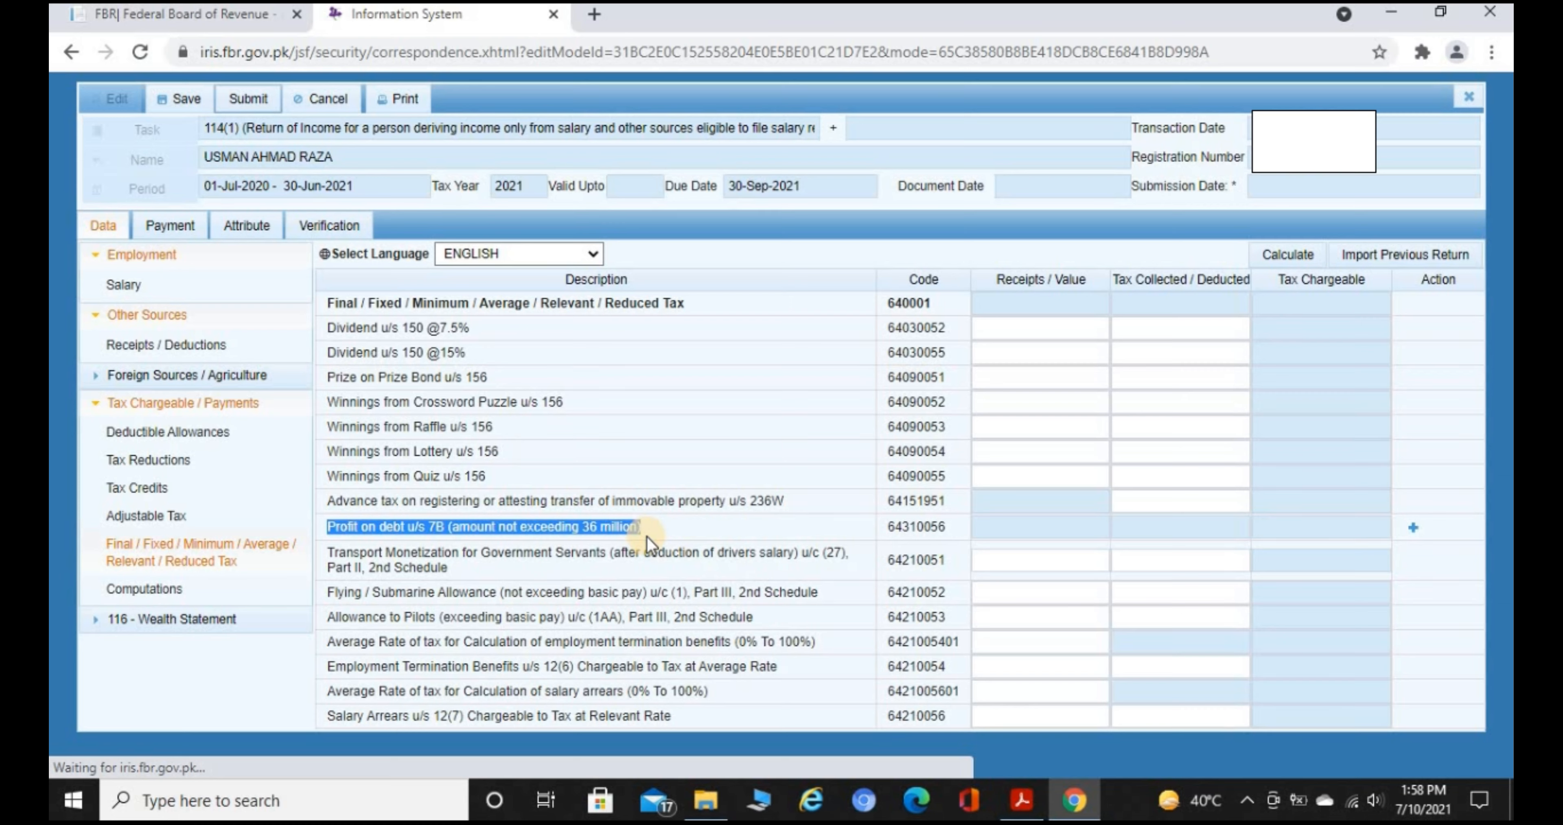
left_click(1413, 528)
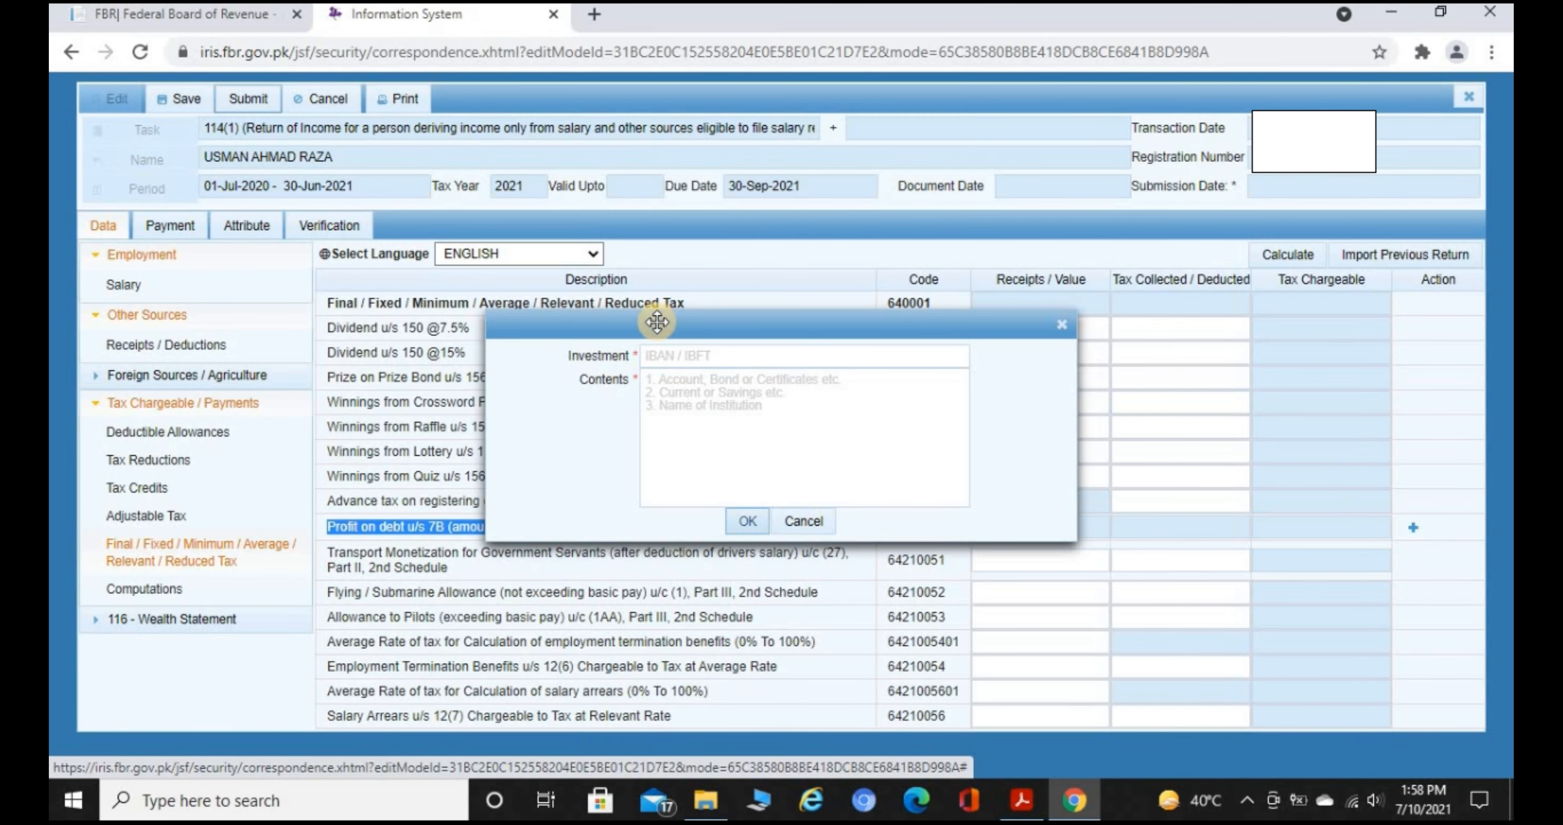
left_click(662, 355)
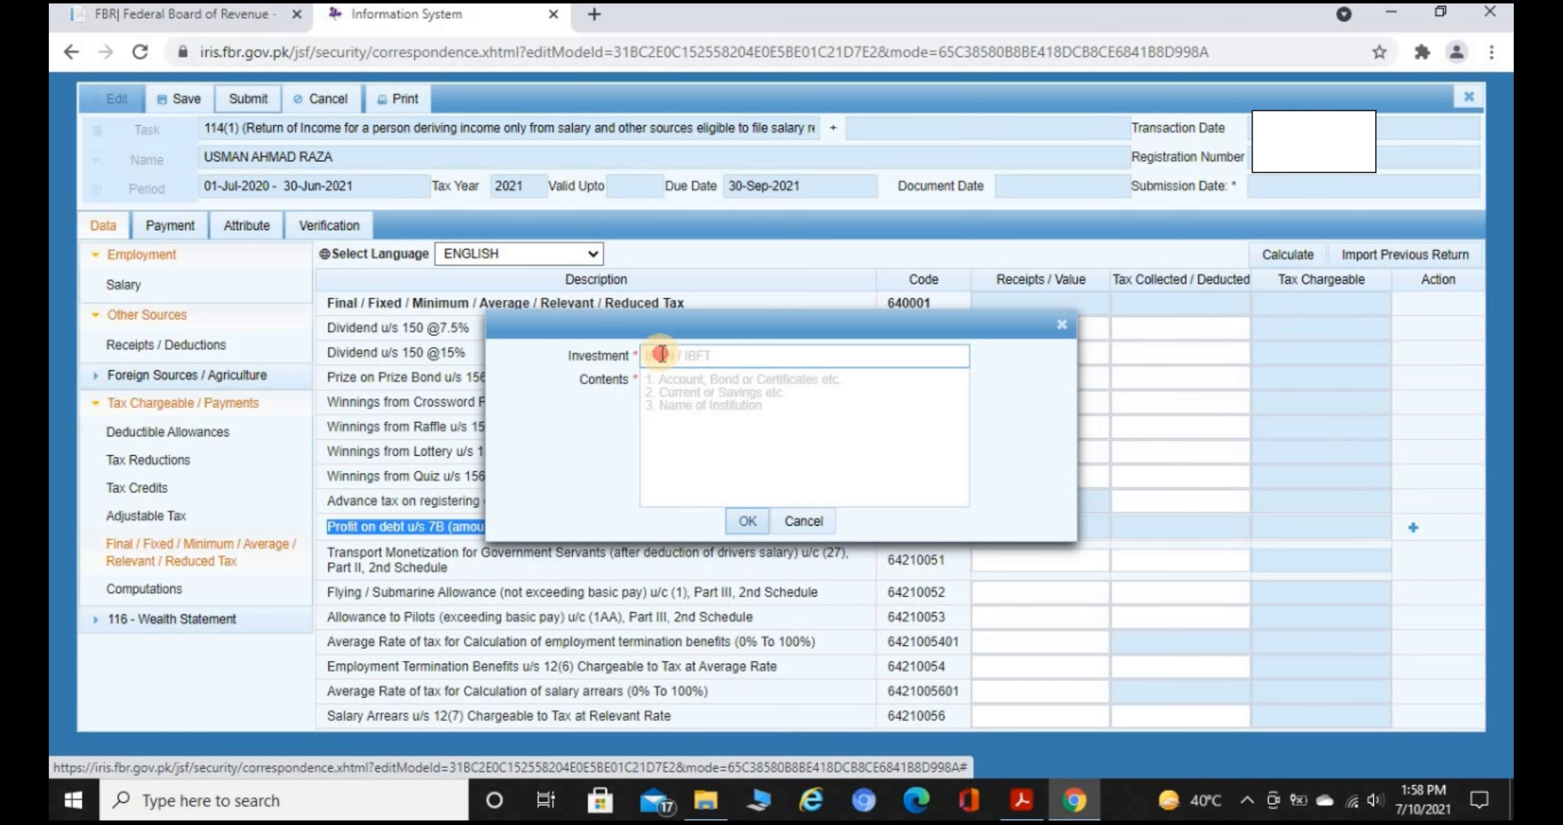
type("121345")
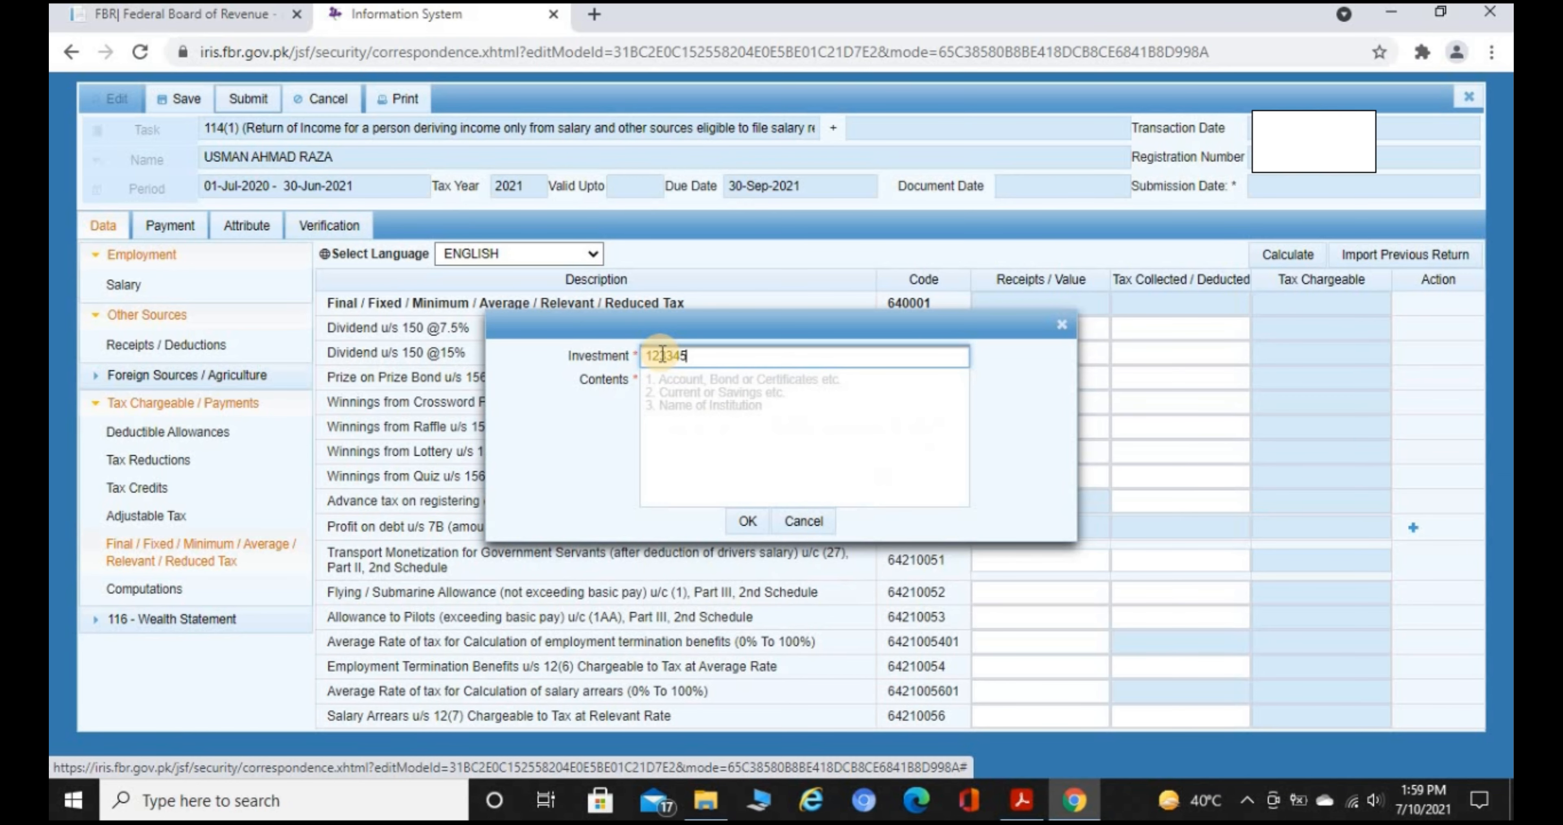
key("Tab")
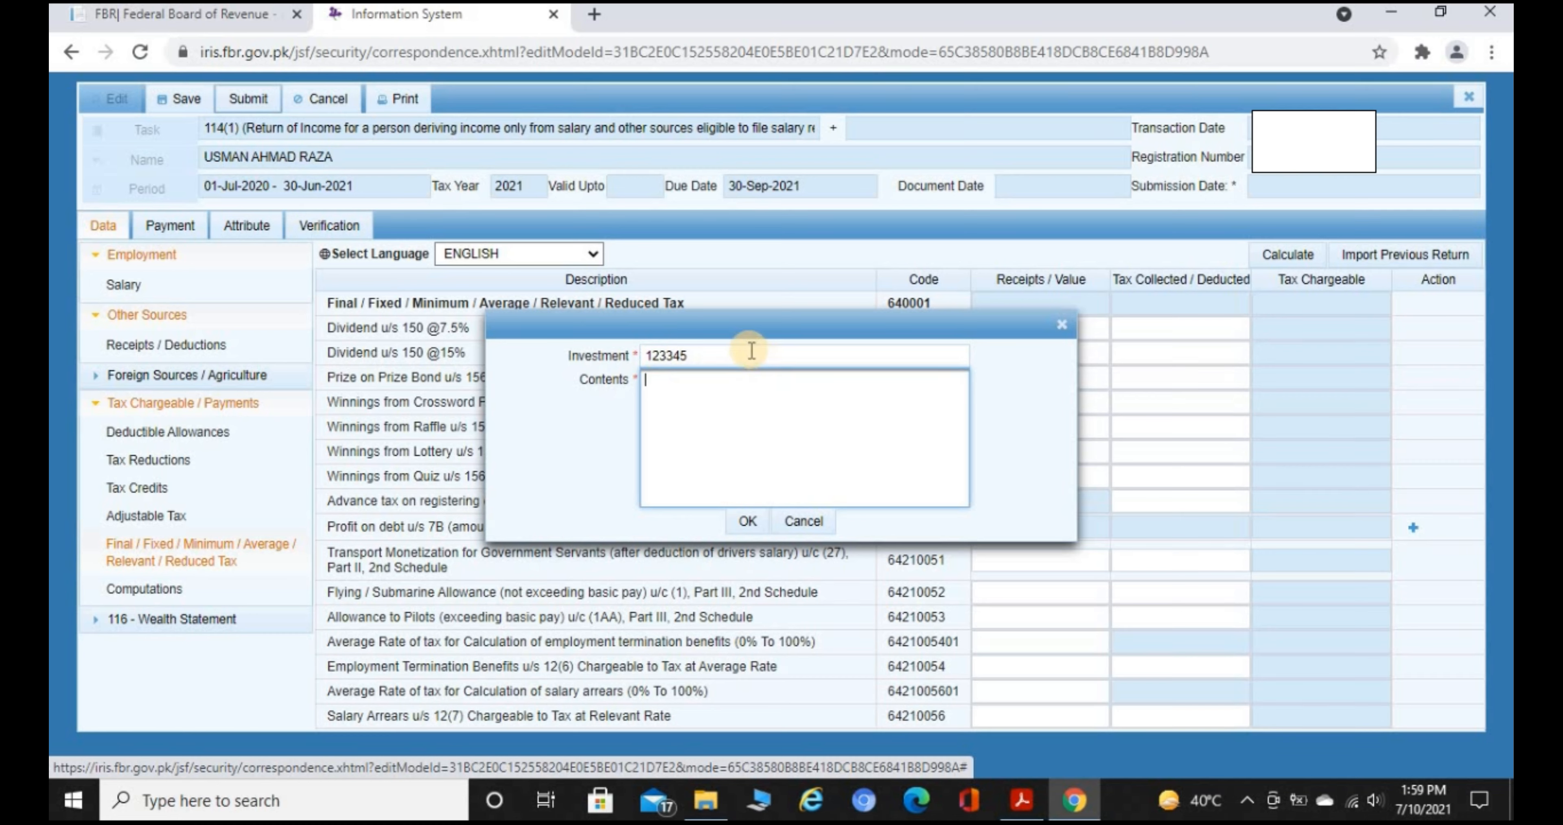
left_click(737, 362)
left_click(720, 383)
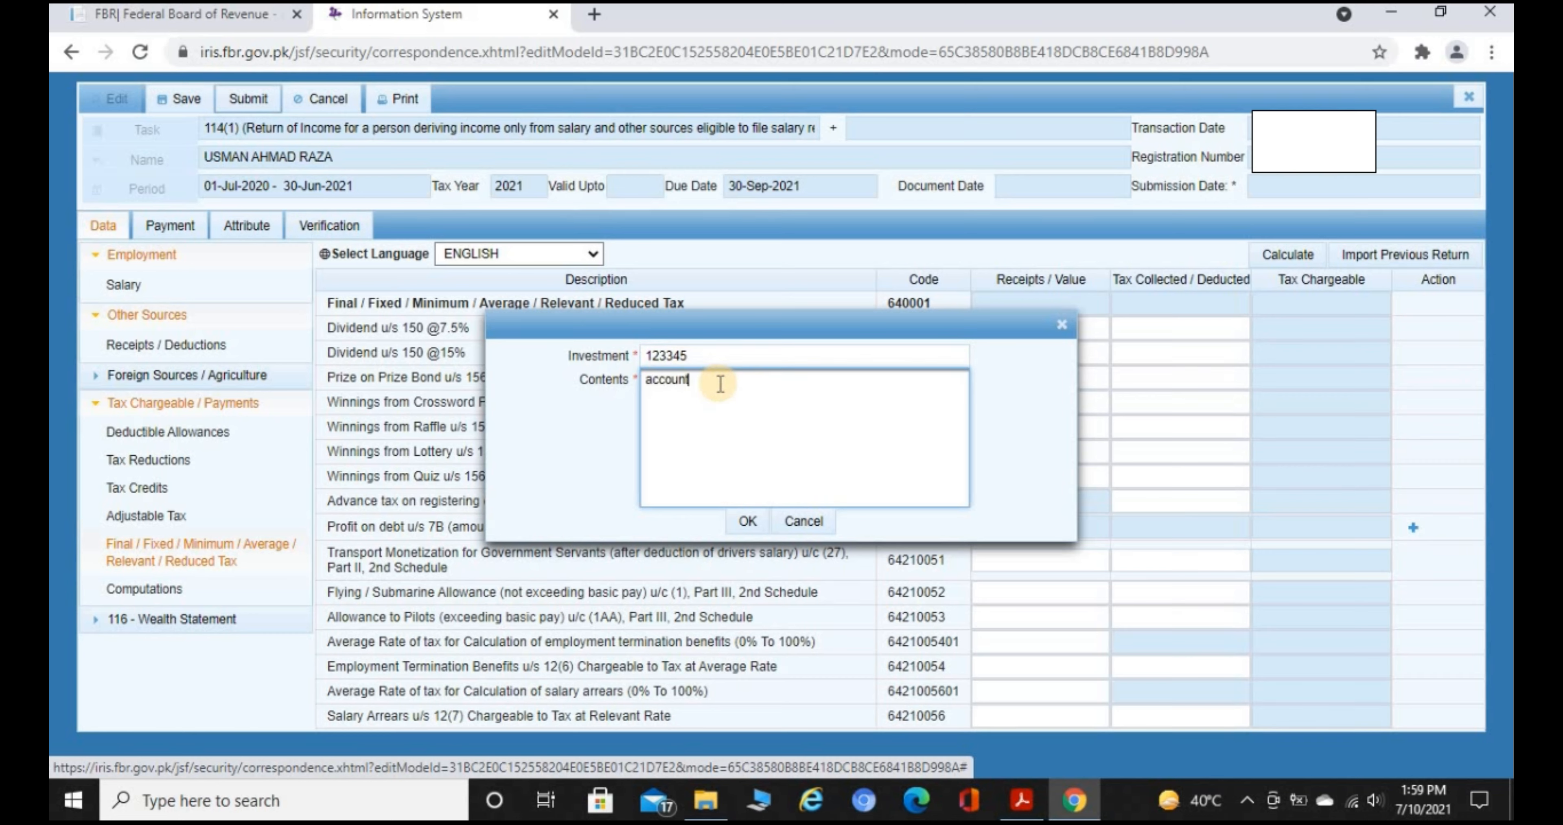
key("Tab")
left_click(752, 521)
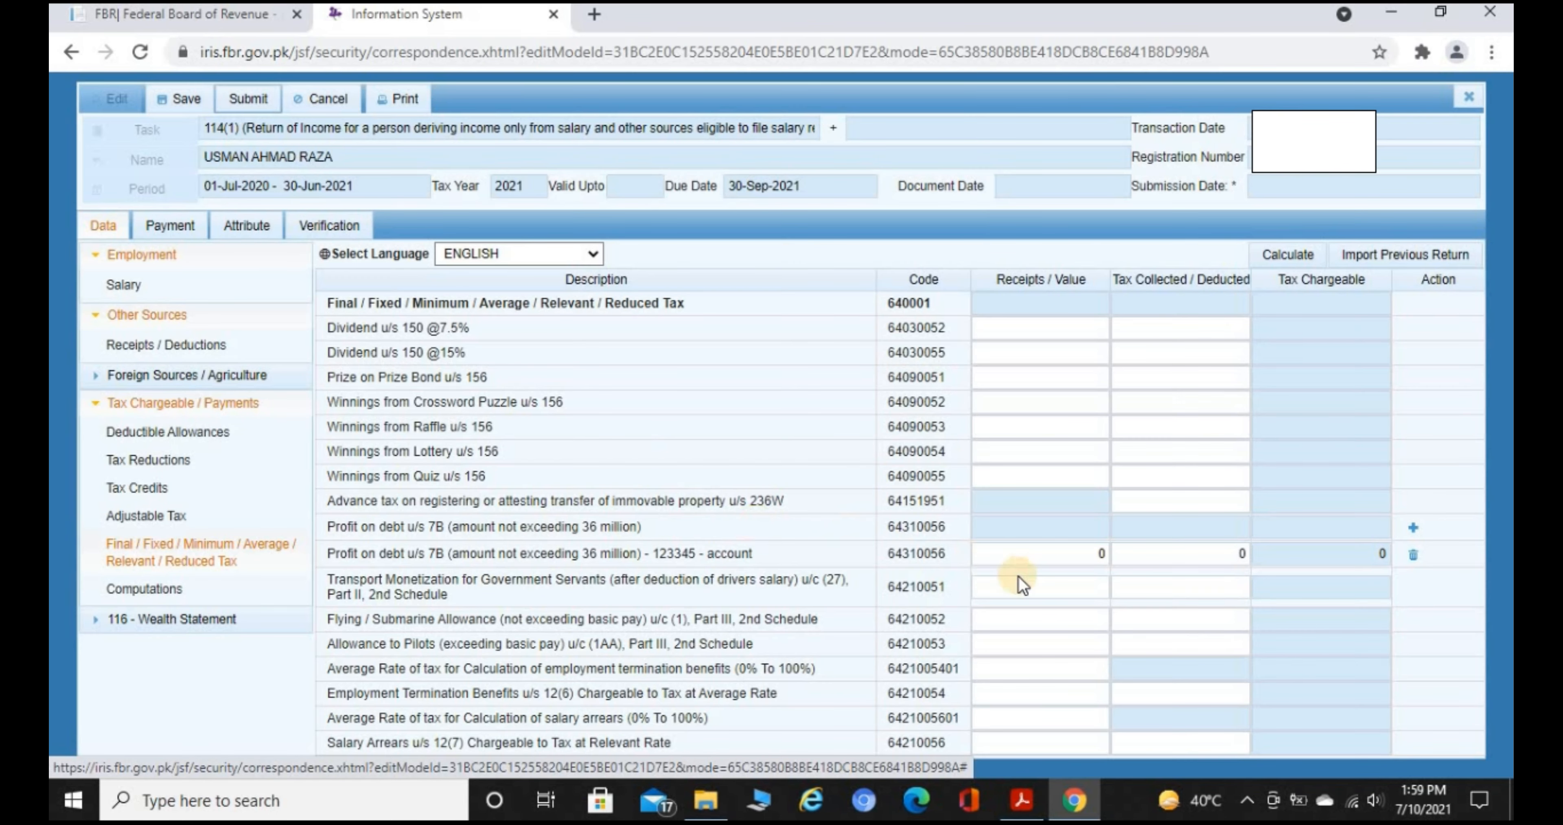
Step: Enter 100,000 as the new 7B row's receipts value and recalculate
left_click(1074, 546)
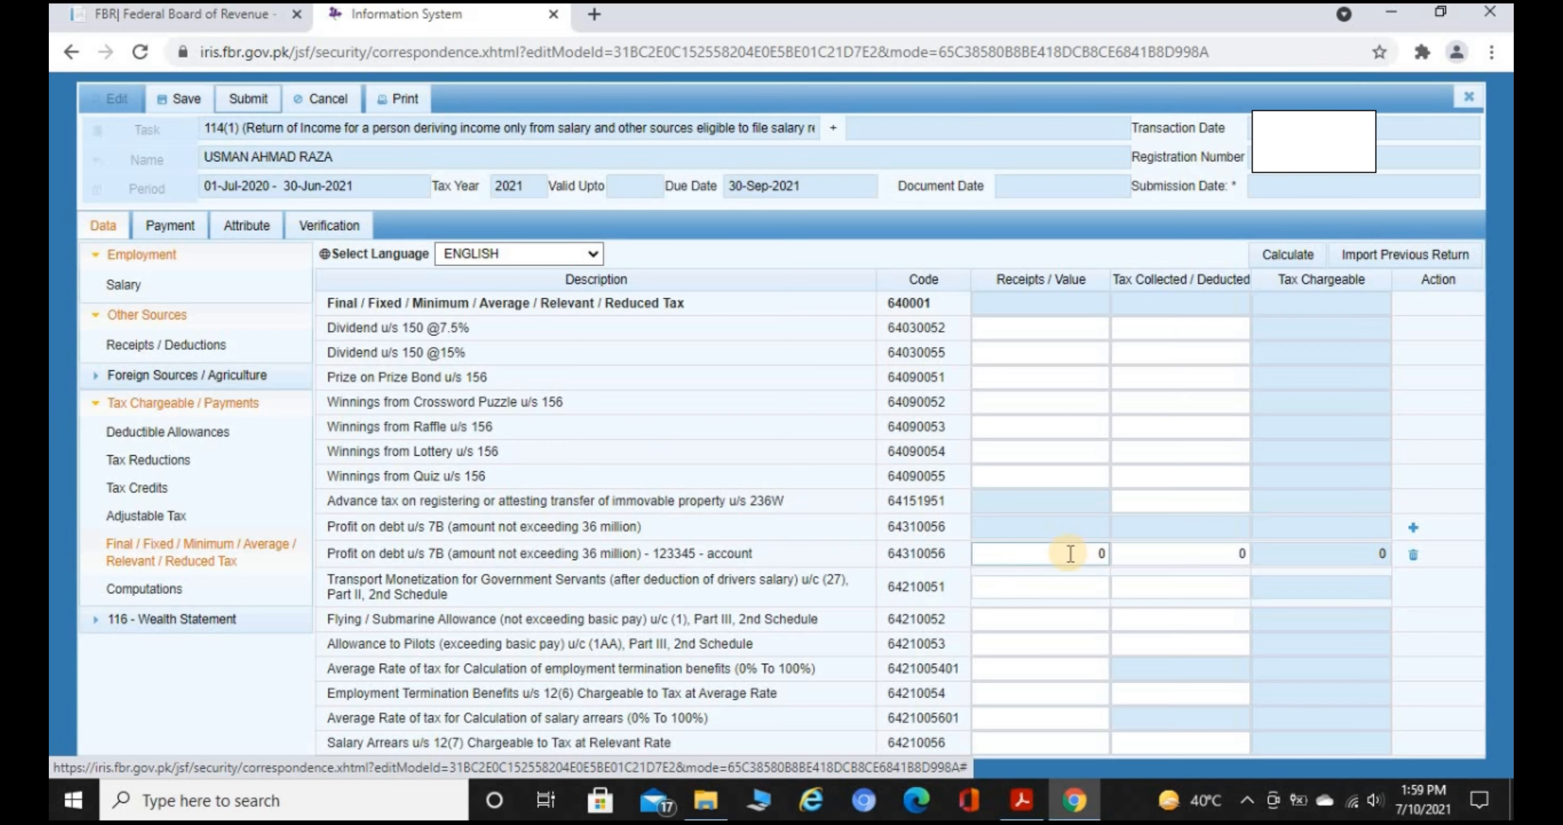
left_click(1069, 553)
type("100000")
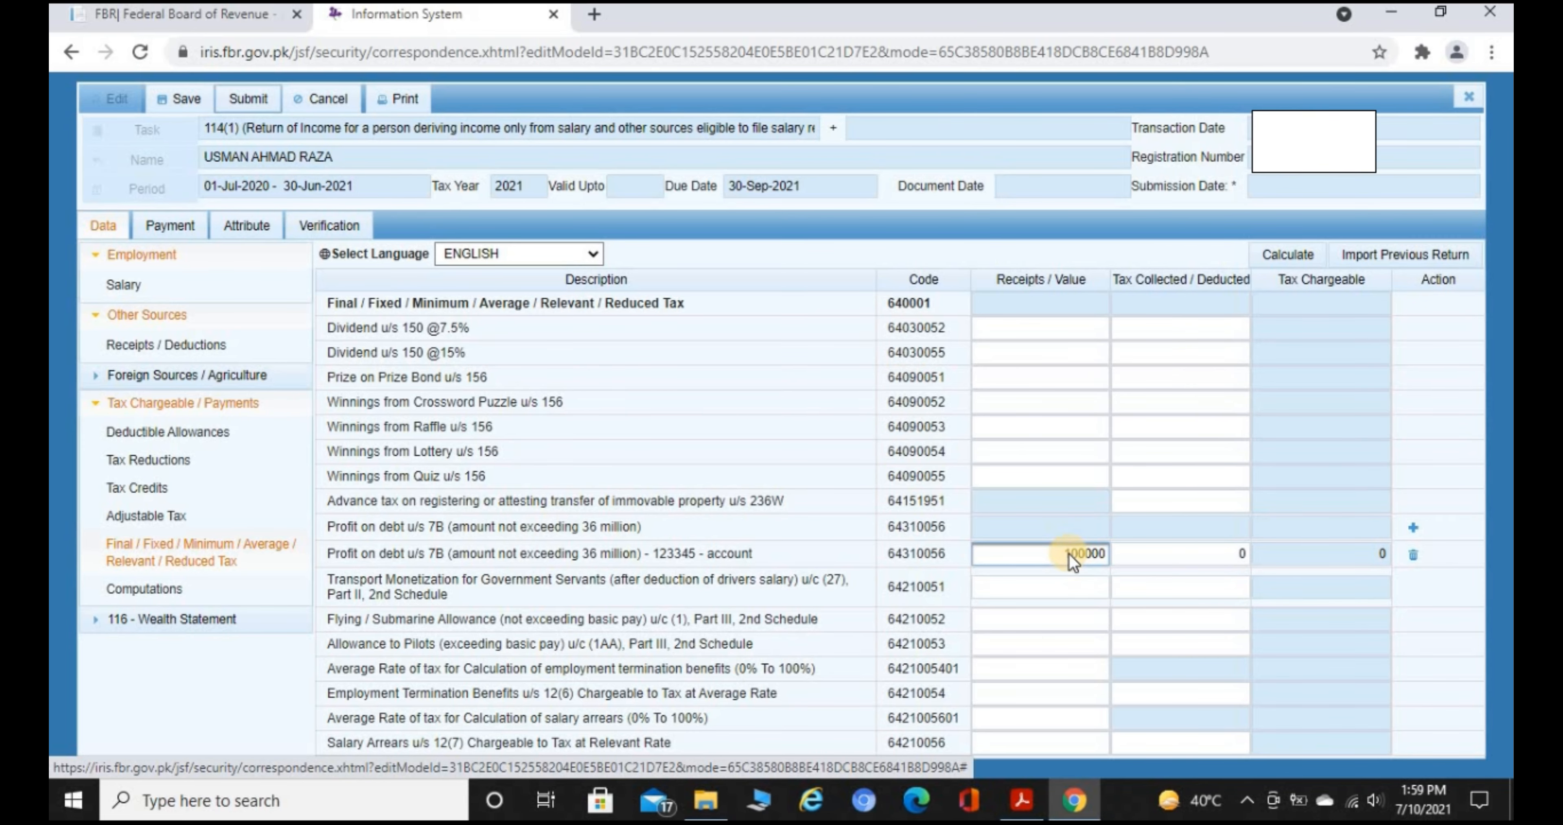
key("Tab")
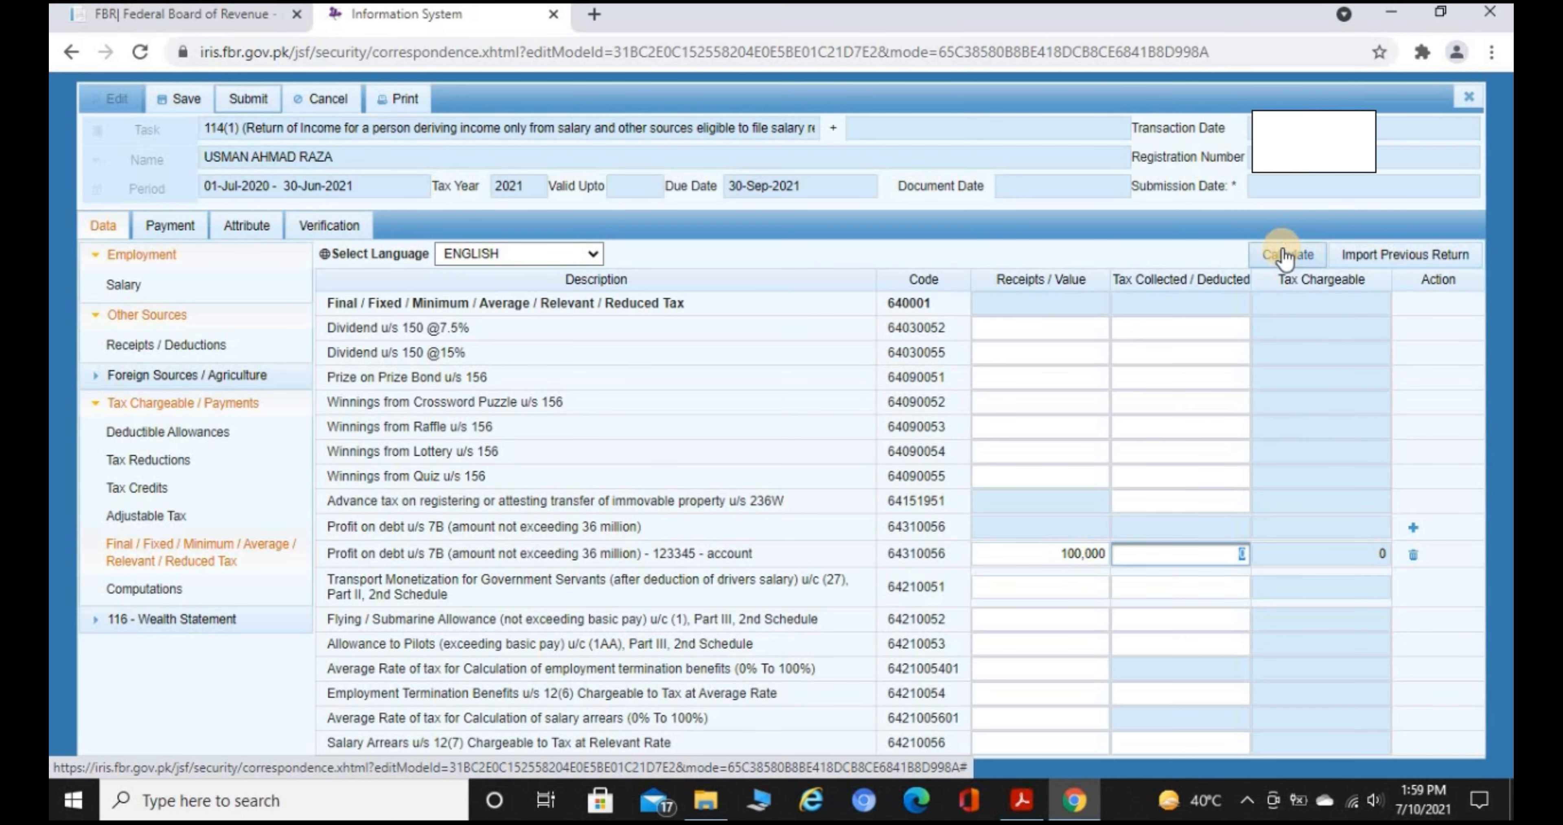
left_click(1285, 256)
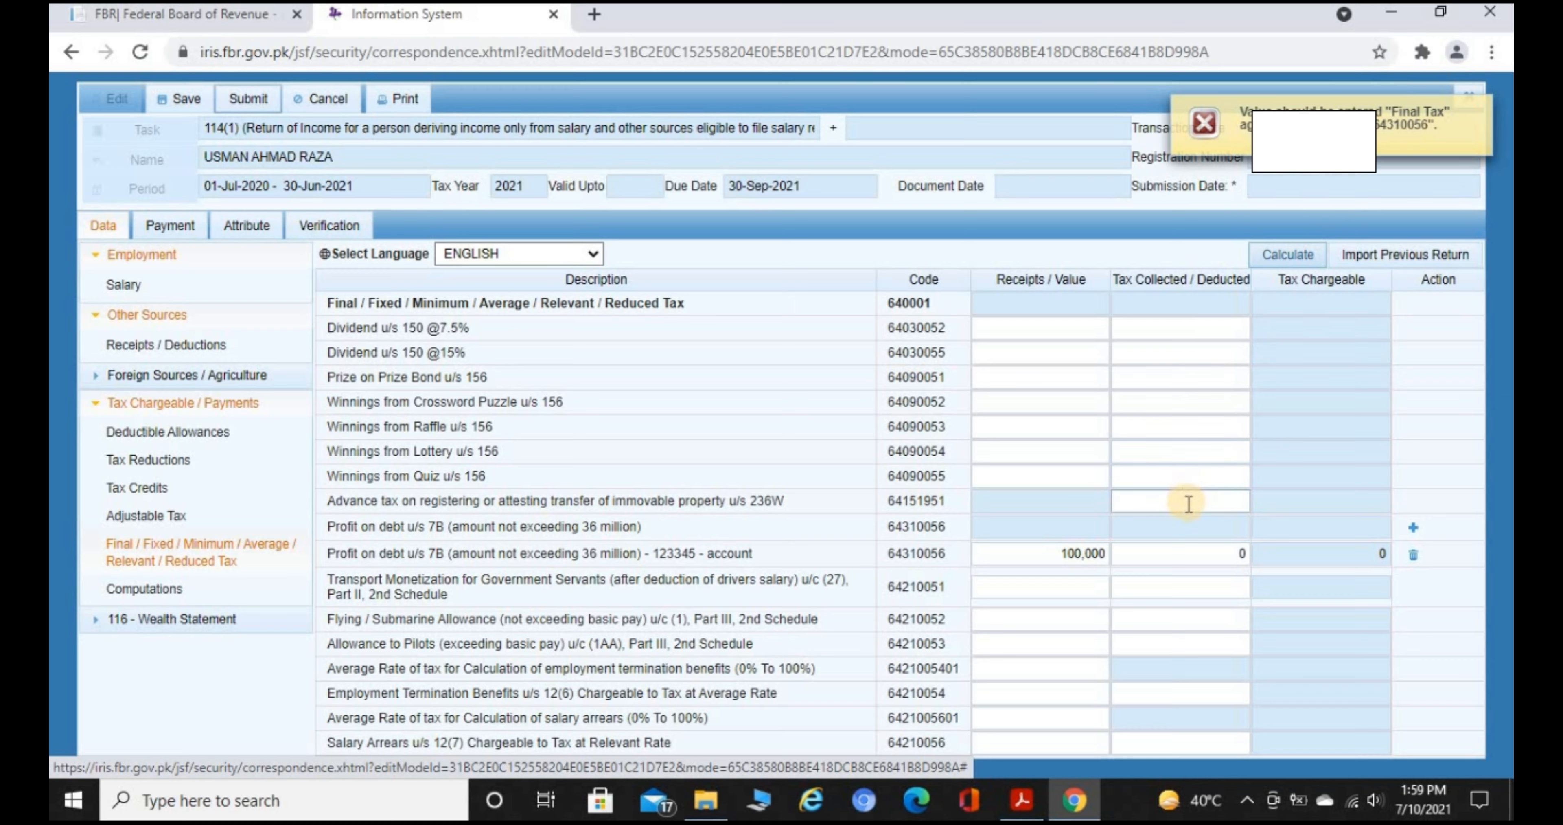
Step: Record 15,000 tax deducted on the row and recalculate, giving 15,000 tax chargeable
left_click(1205, 546)
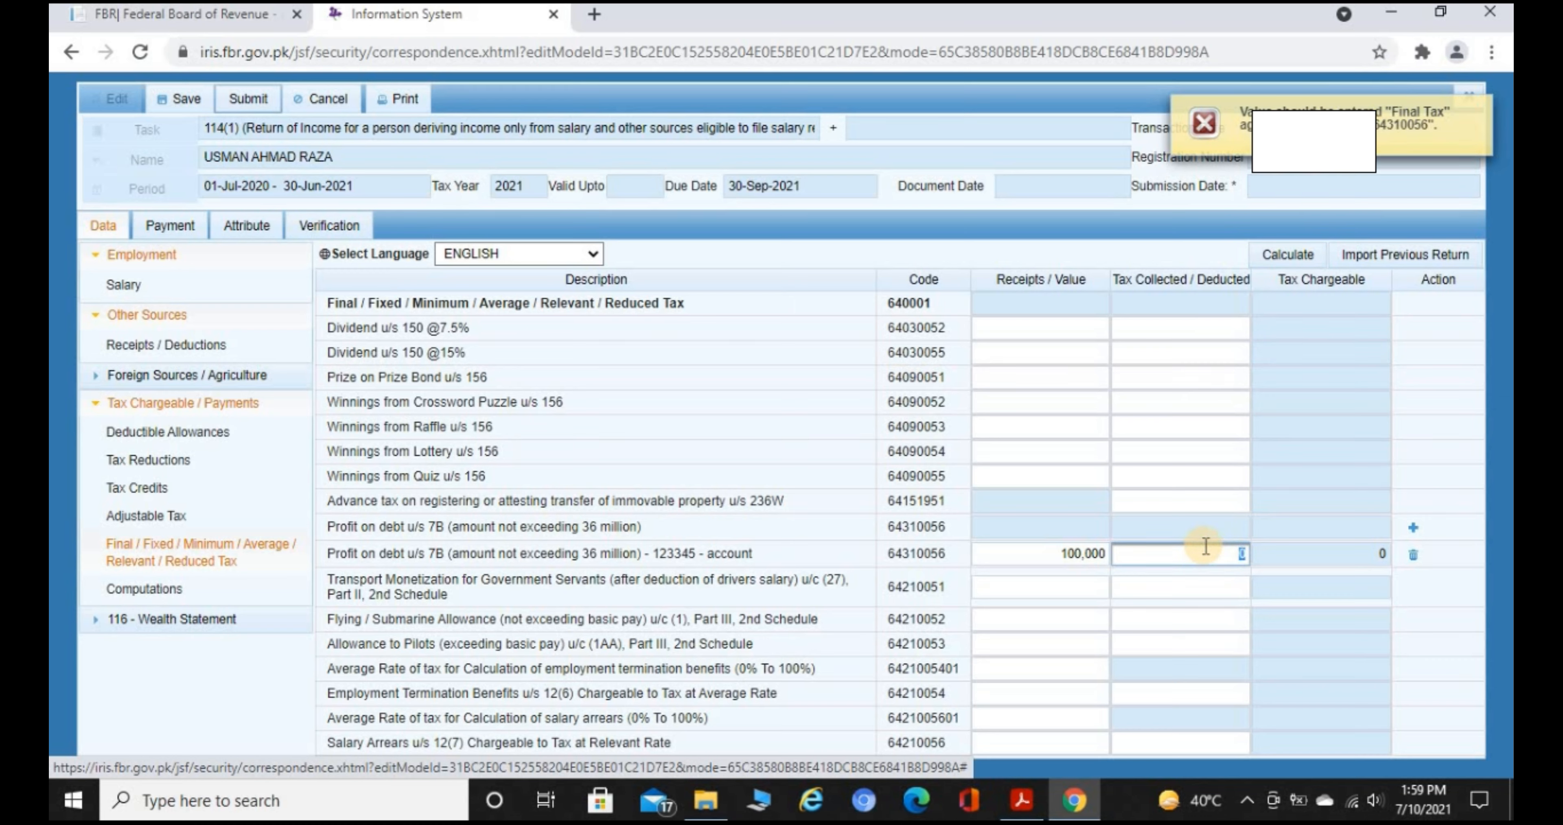
type("15,000")
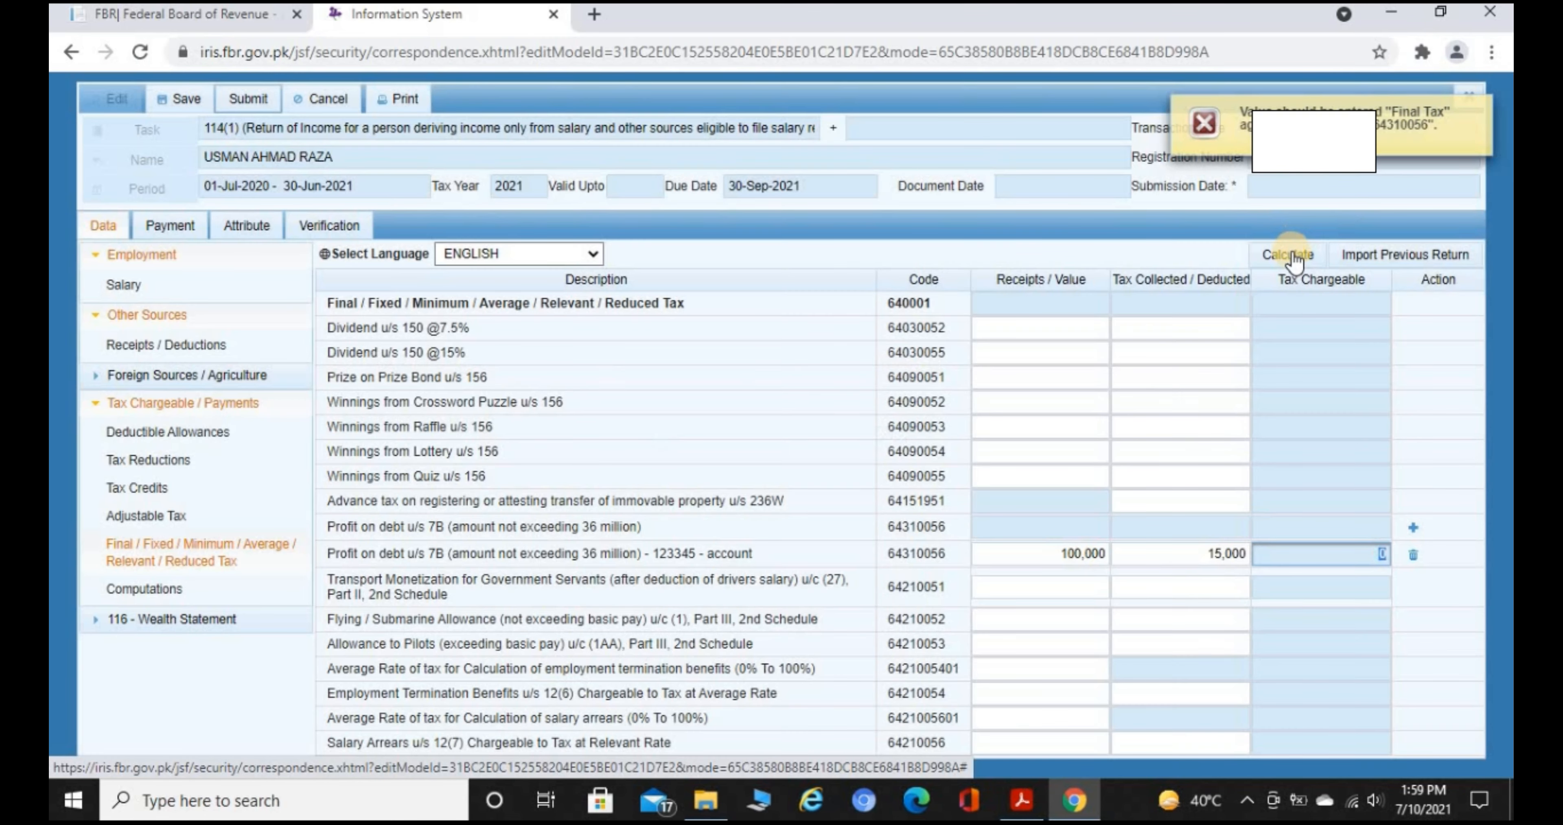
left_click(1291, 255)
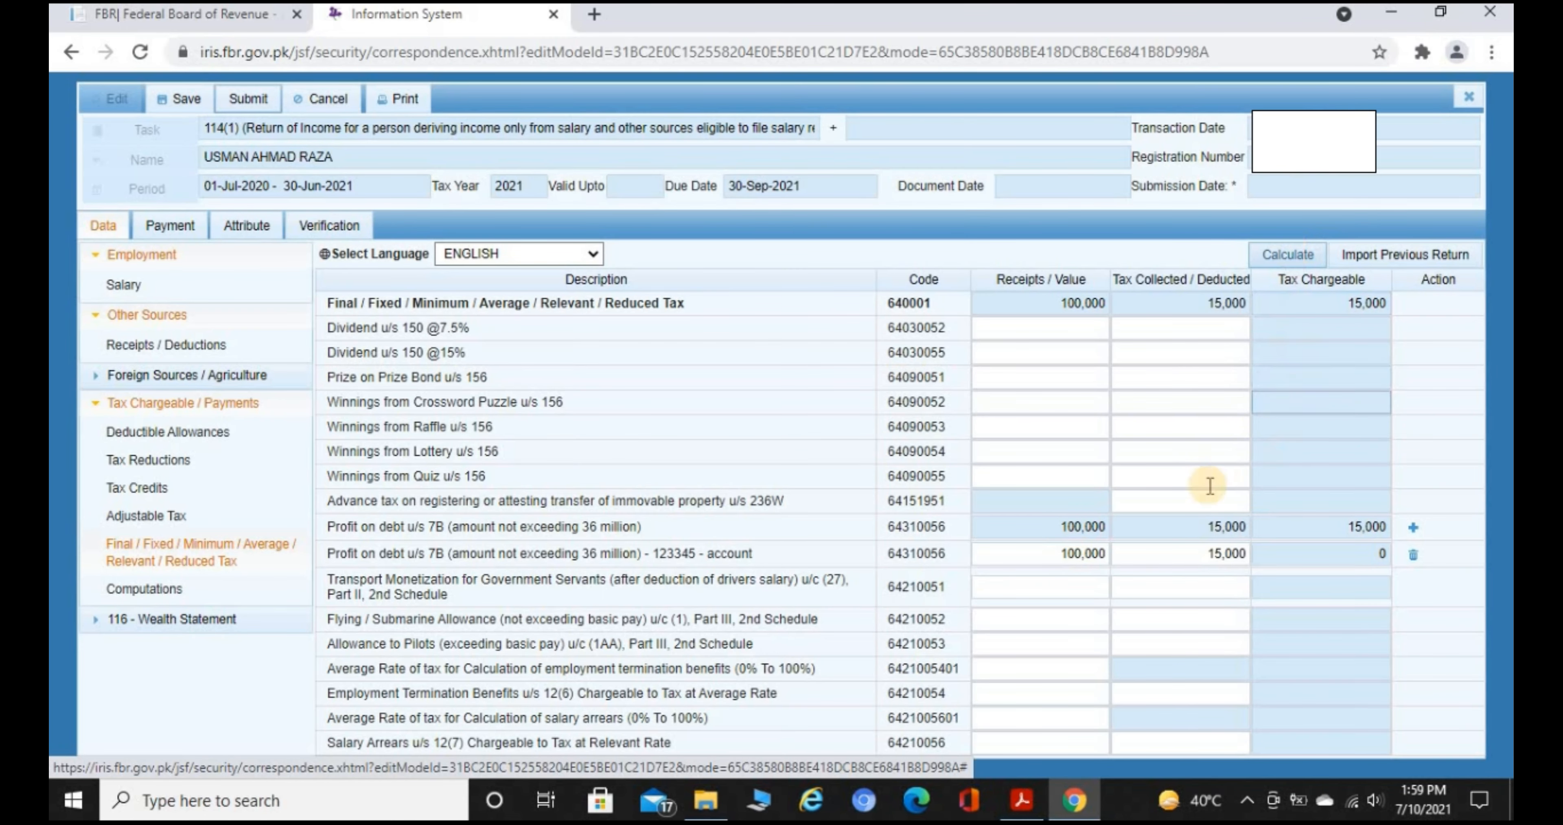
left_click(1196, 553)
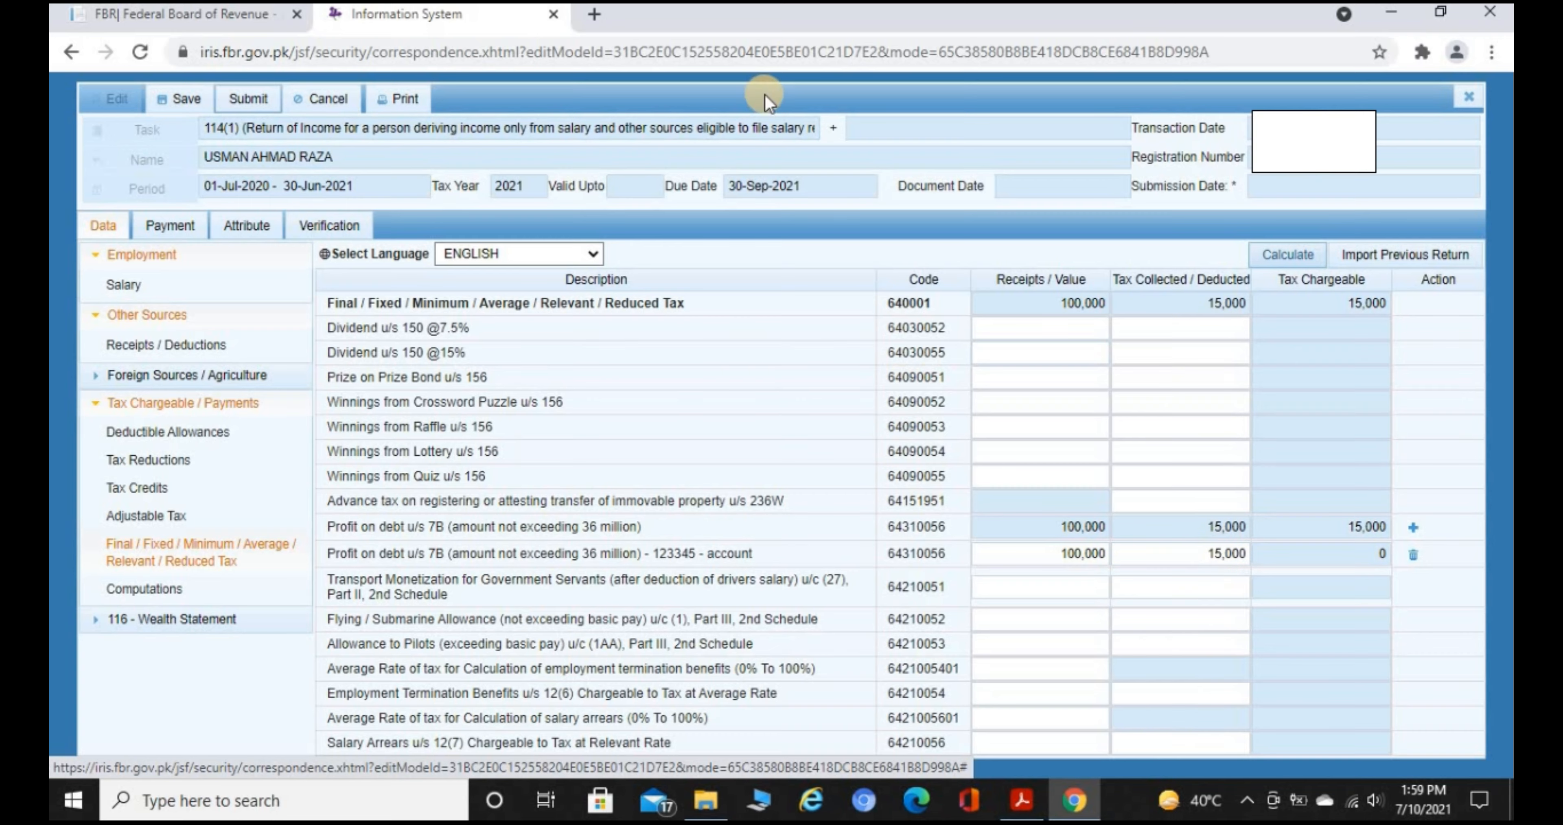
left_click(1022, 800)
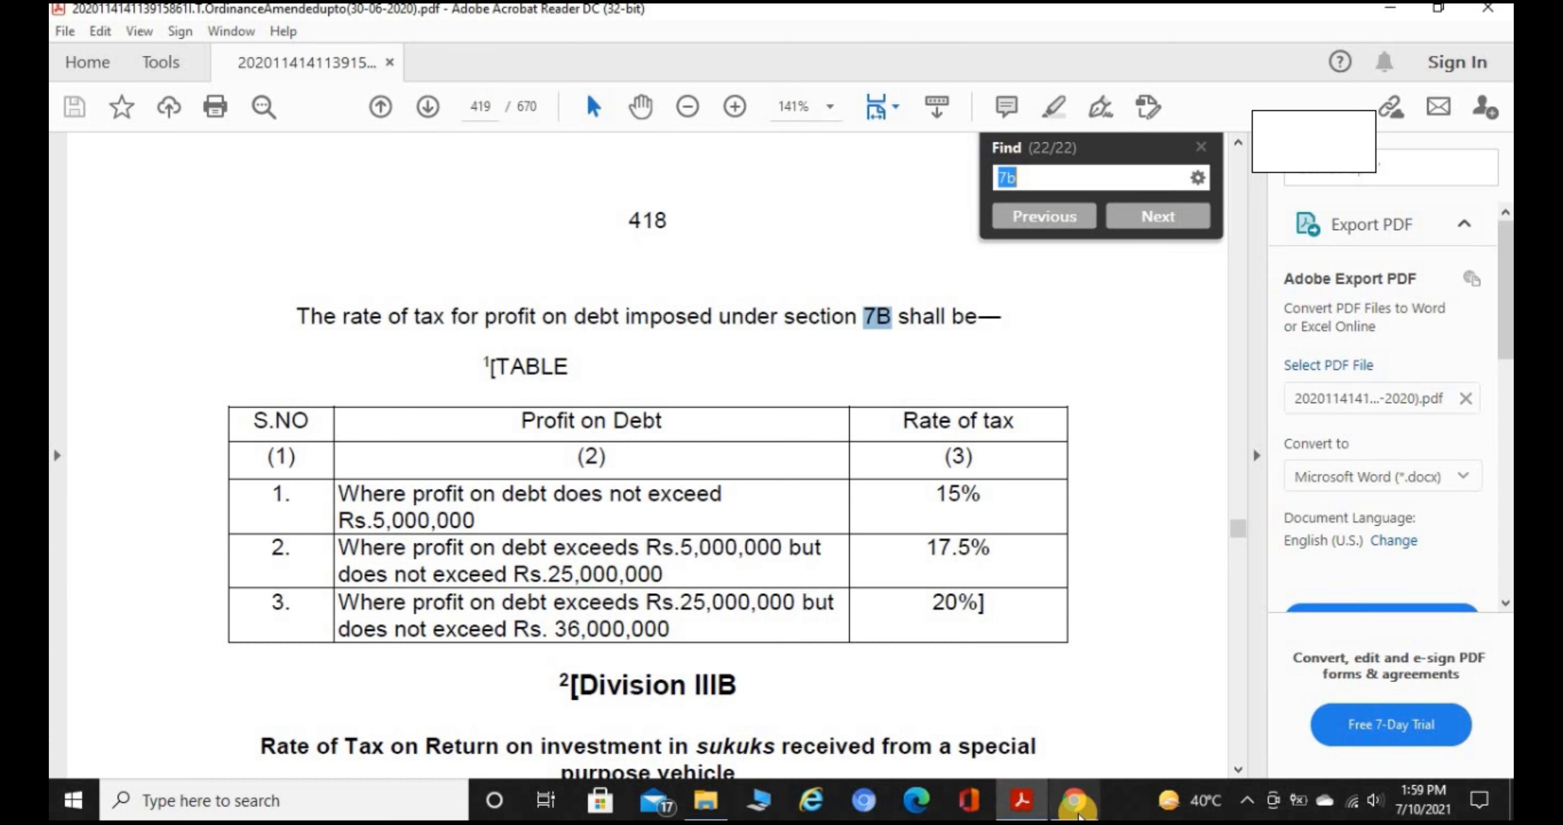
left_click(1075, 804)
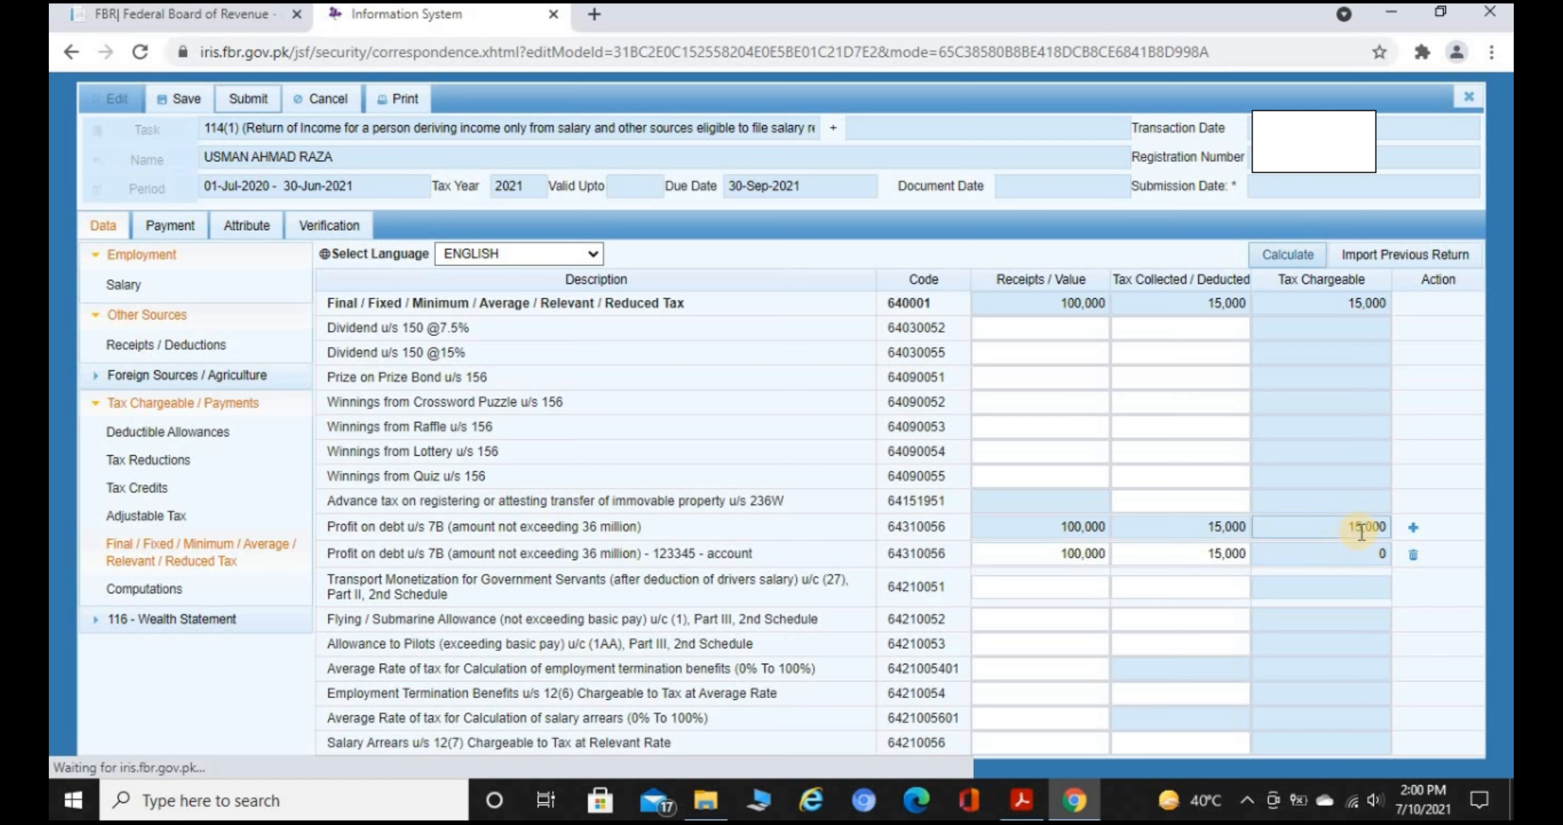
Step: Compare the new row's tax collected and chargeable against the 7B total
left_click(1244, 556)
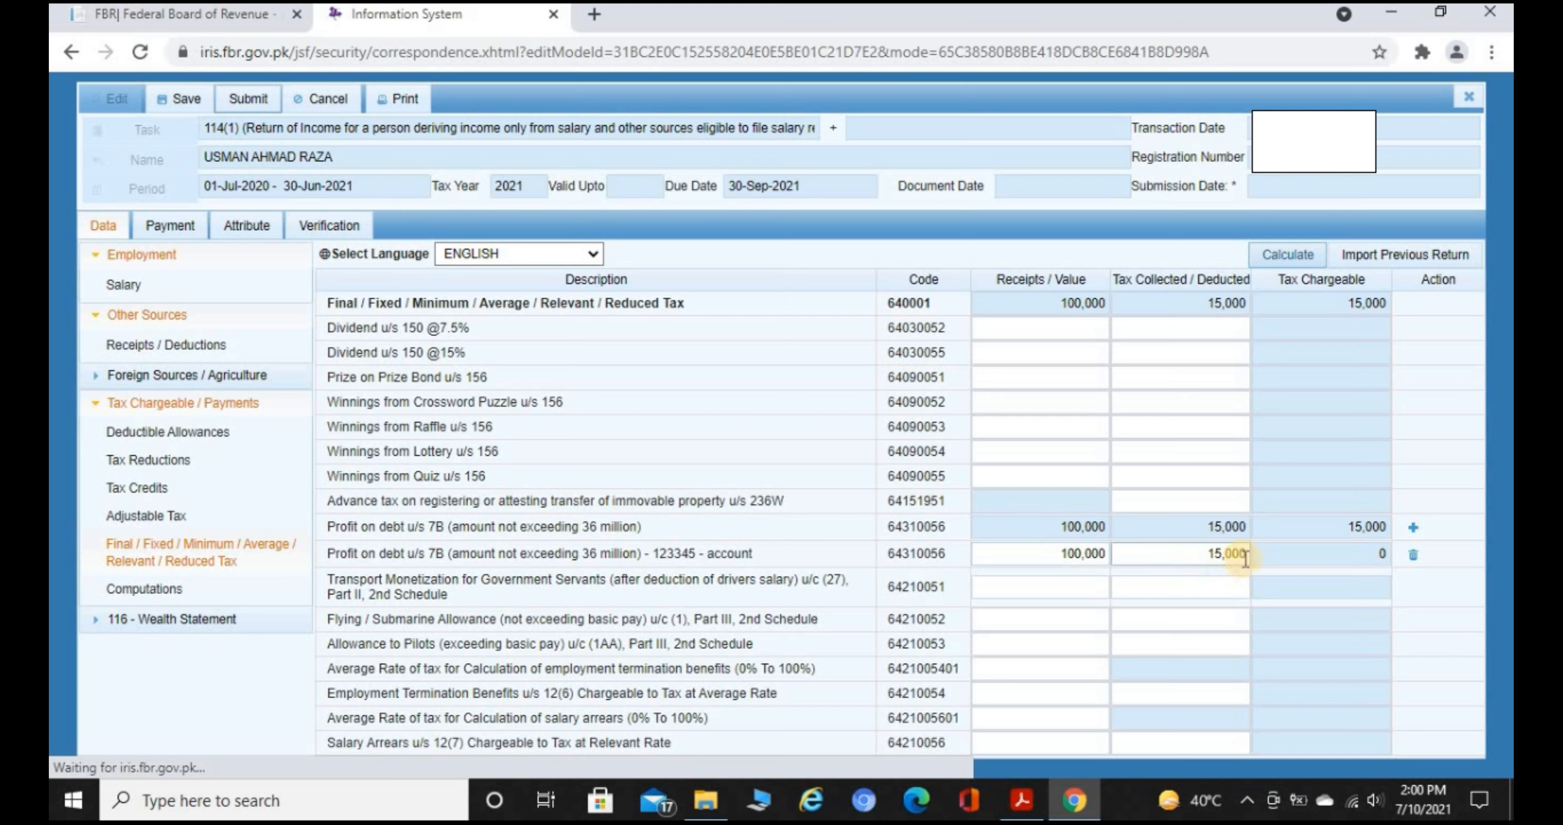
left_click(1335, 554)
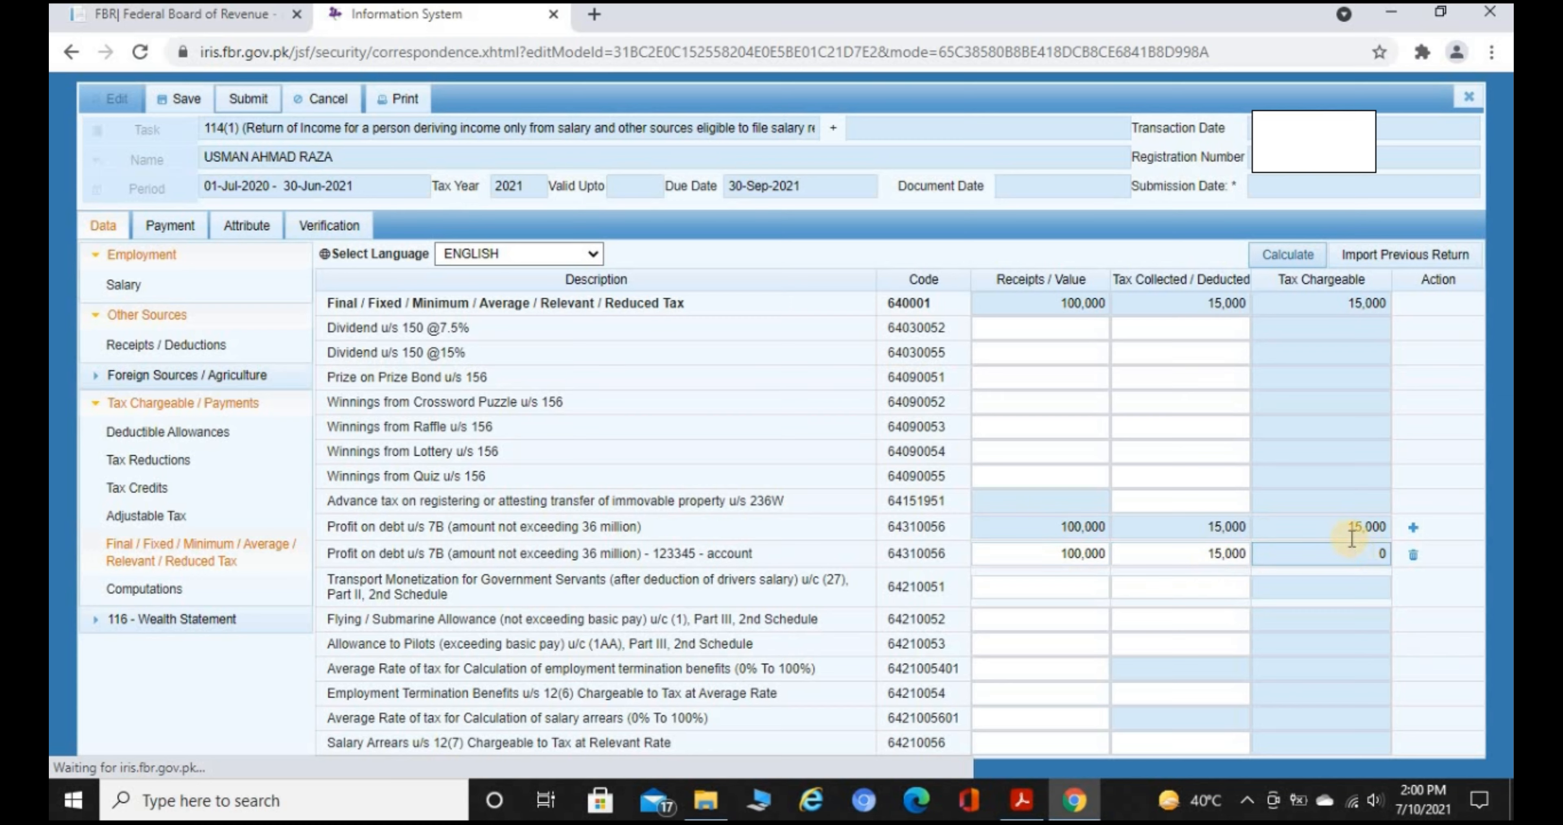
left_click(1346, 529)
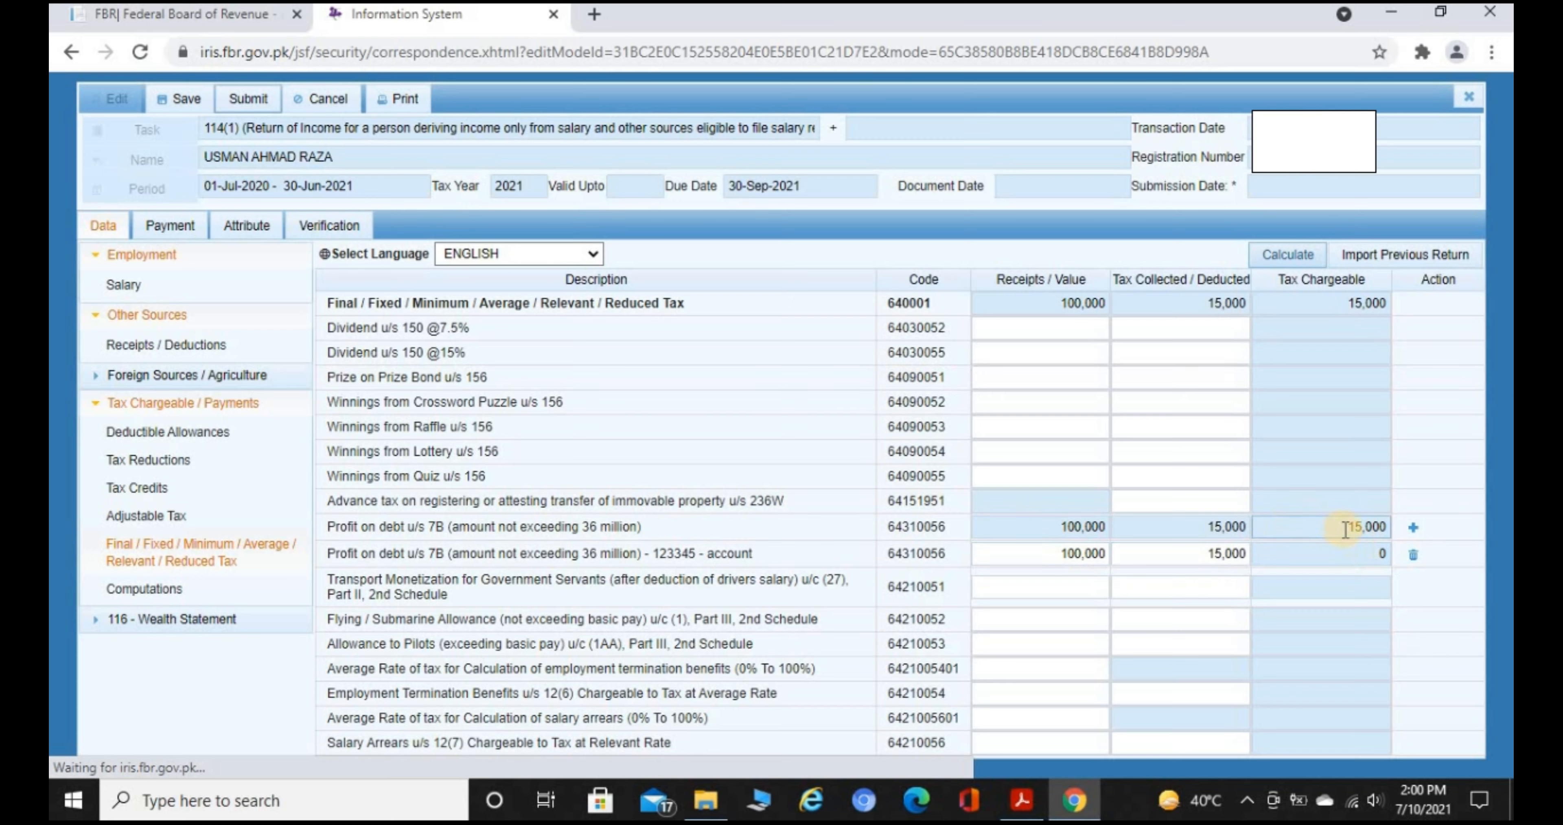
left_click(1351, 554)
left_click(1173, 555)
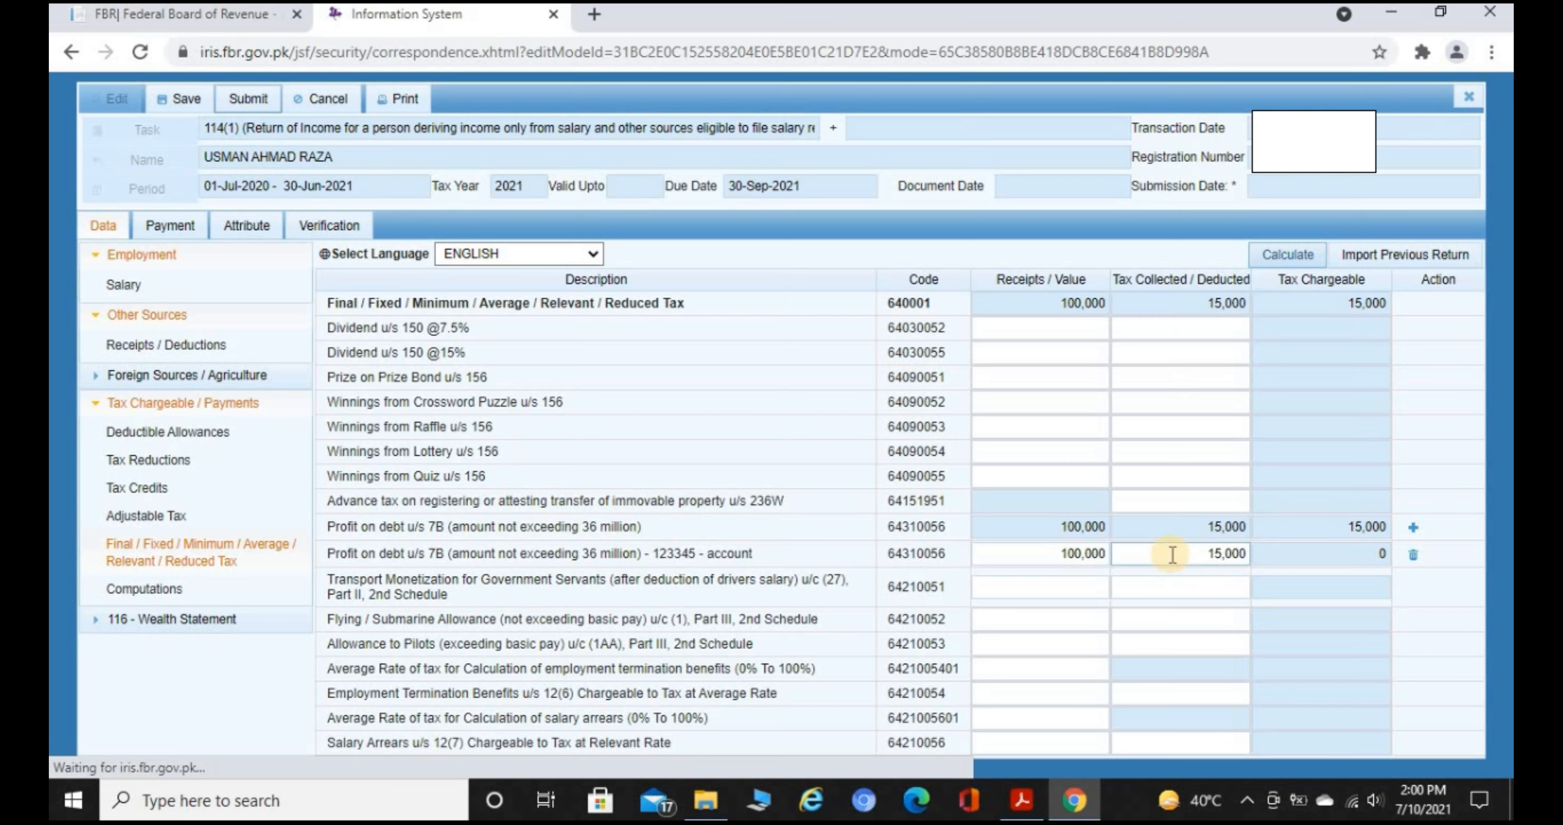
Step: Change the row's tax deducted from 15,000 to 10,000 and recalculate
double_click(1172, 554)
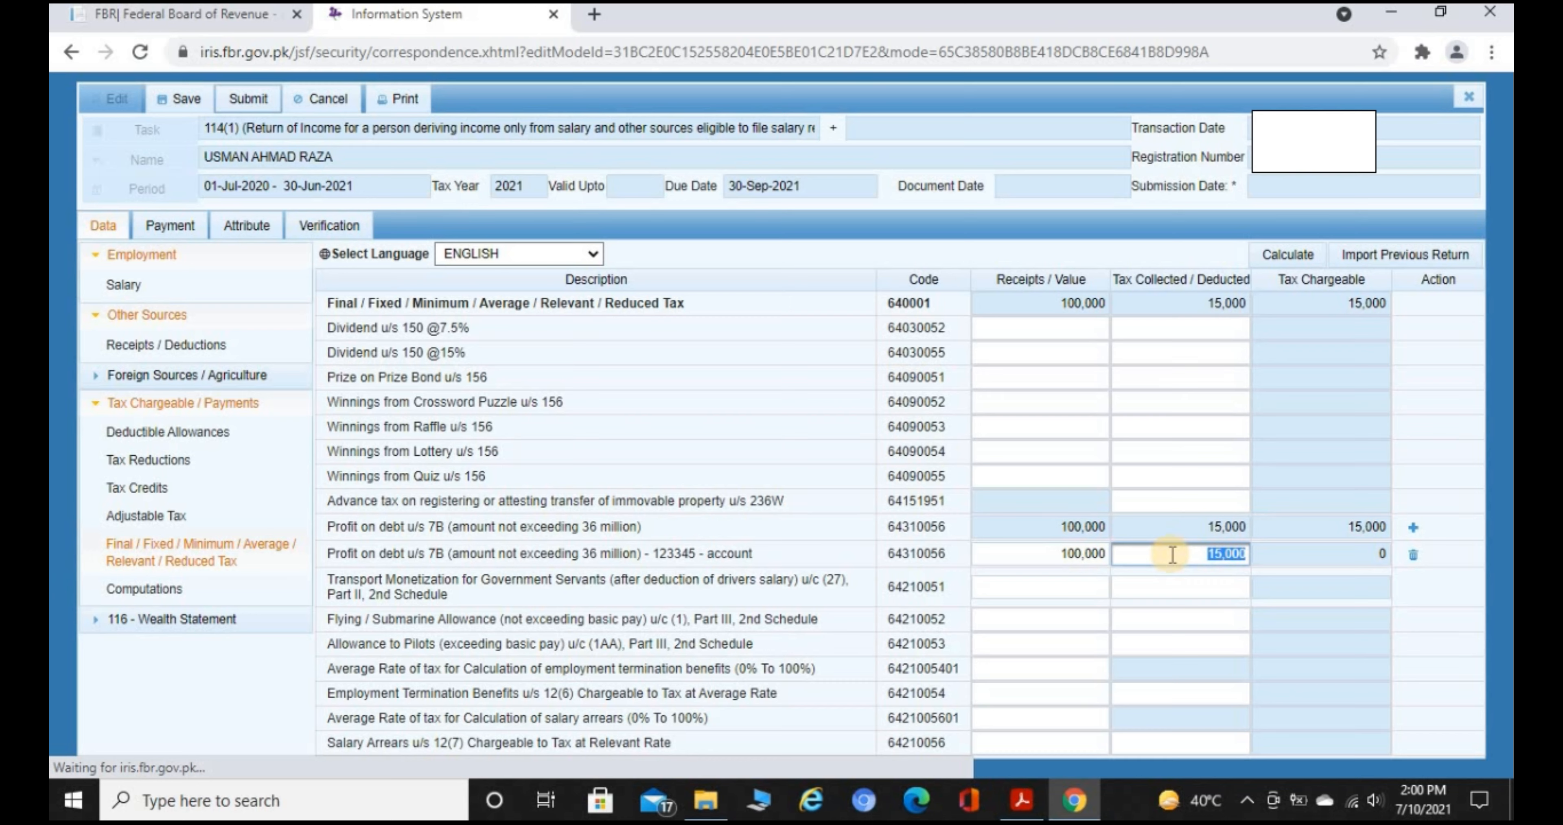
type("100")
key("Tab")
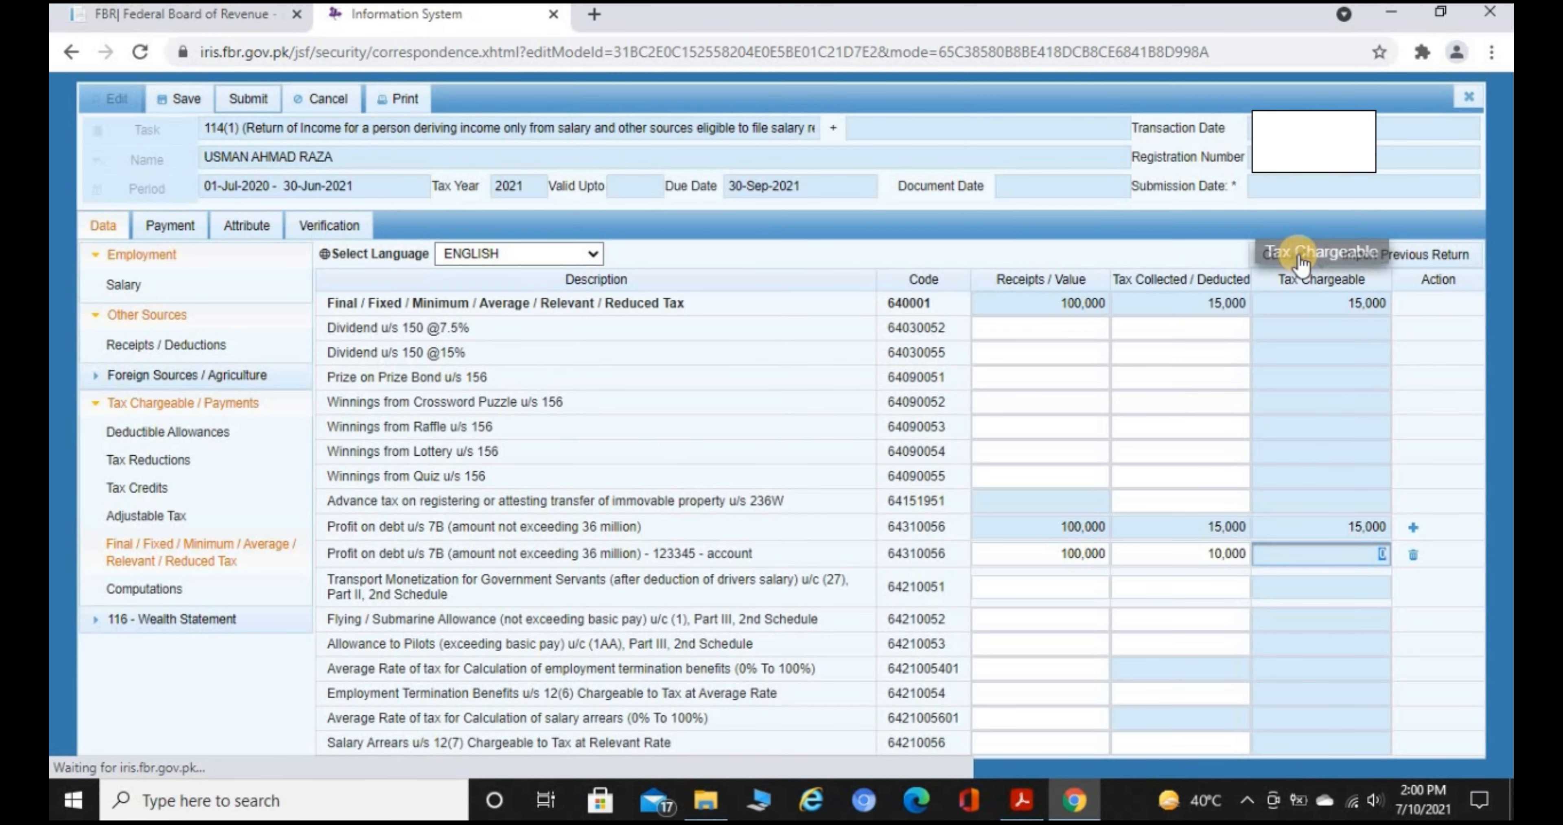
left_click(1300, 257)
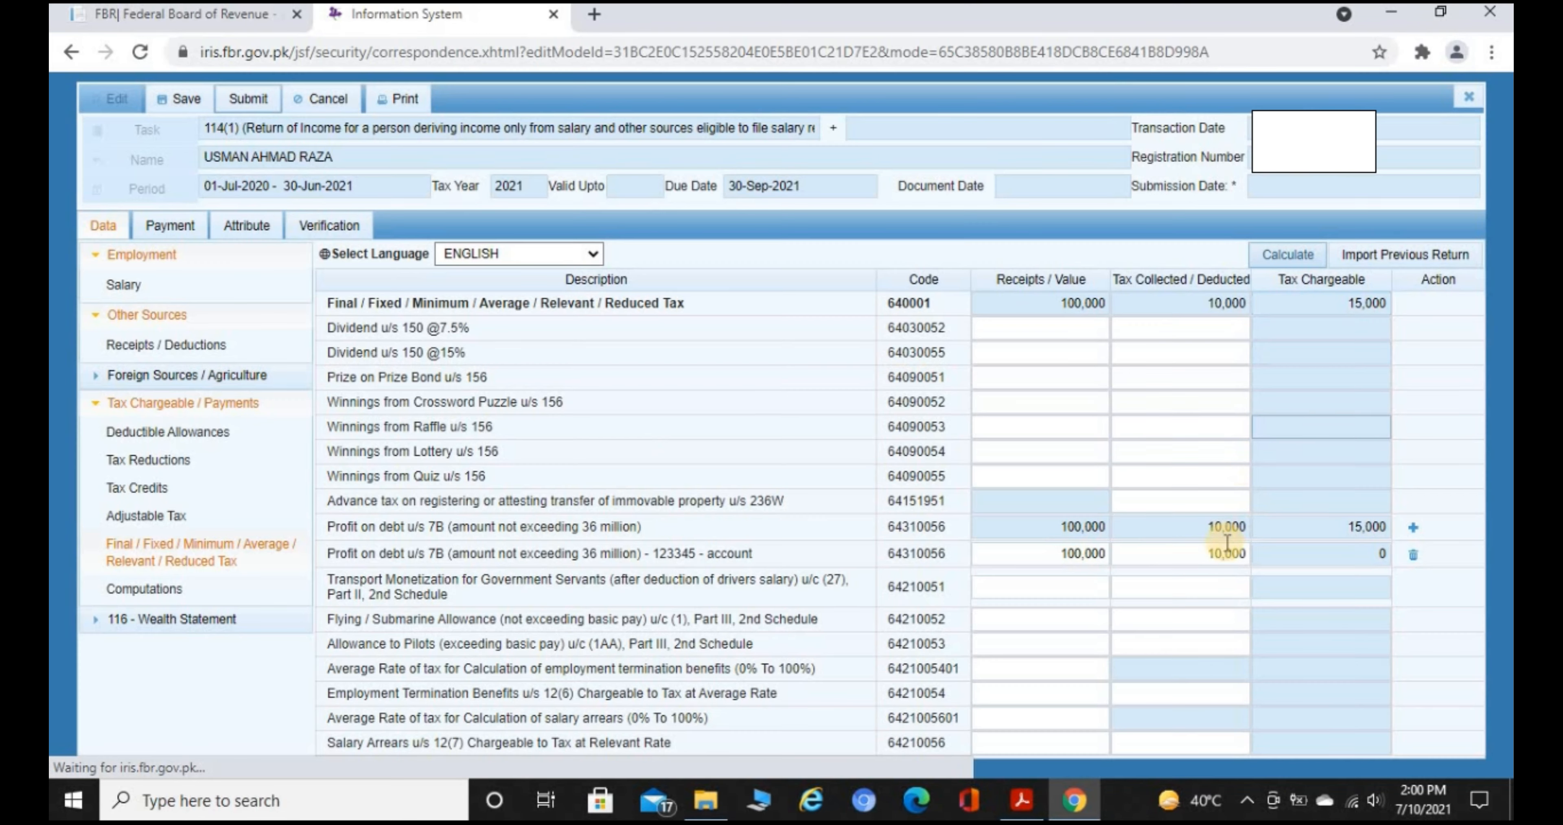
left_click(1346, 546)
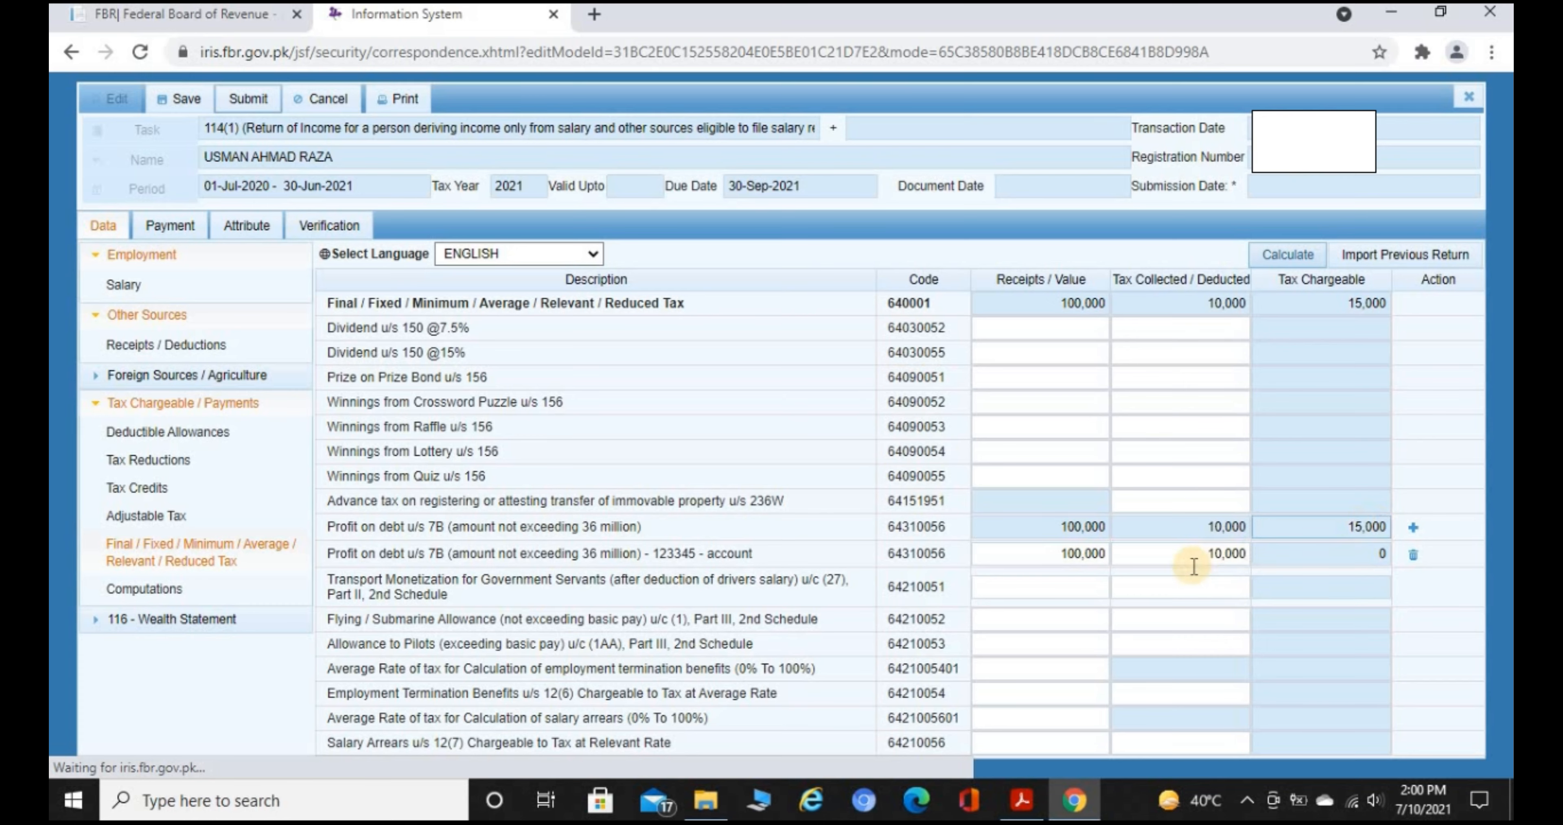
Step: Review Computations (15,000 chargeable, 10,000 withheld, 5,000 admitted), then open Adjustable Tax
left_click(157, 593)
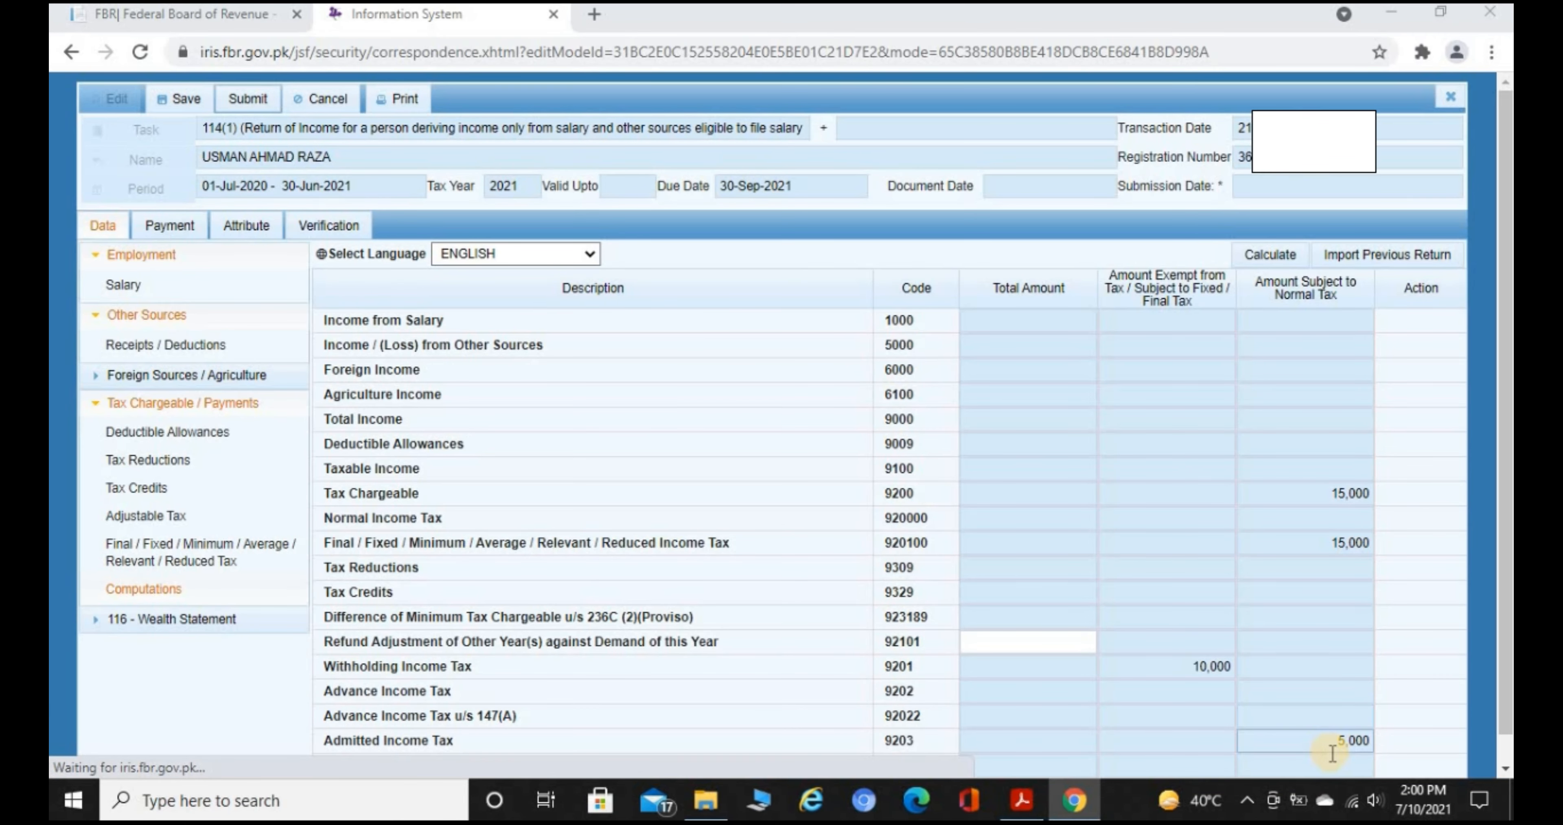
left_click(178, 518)
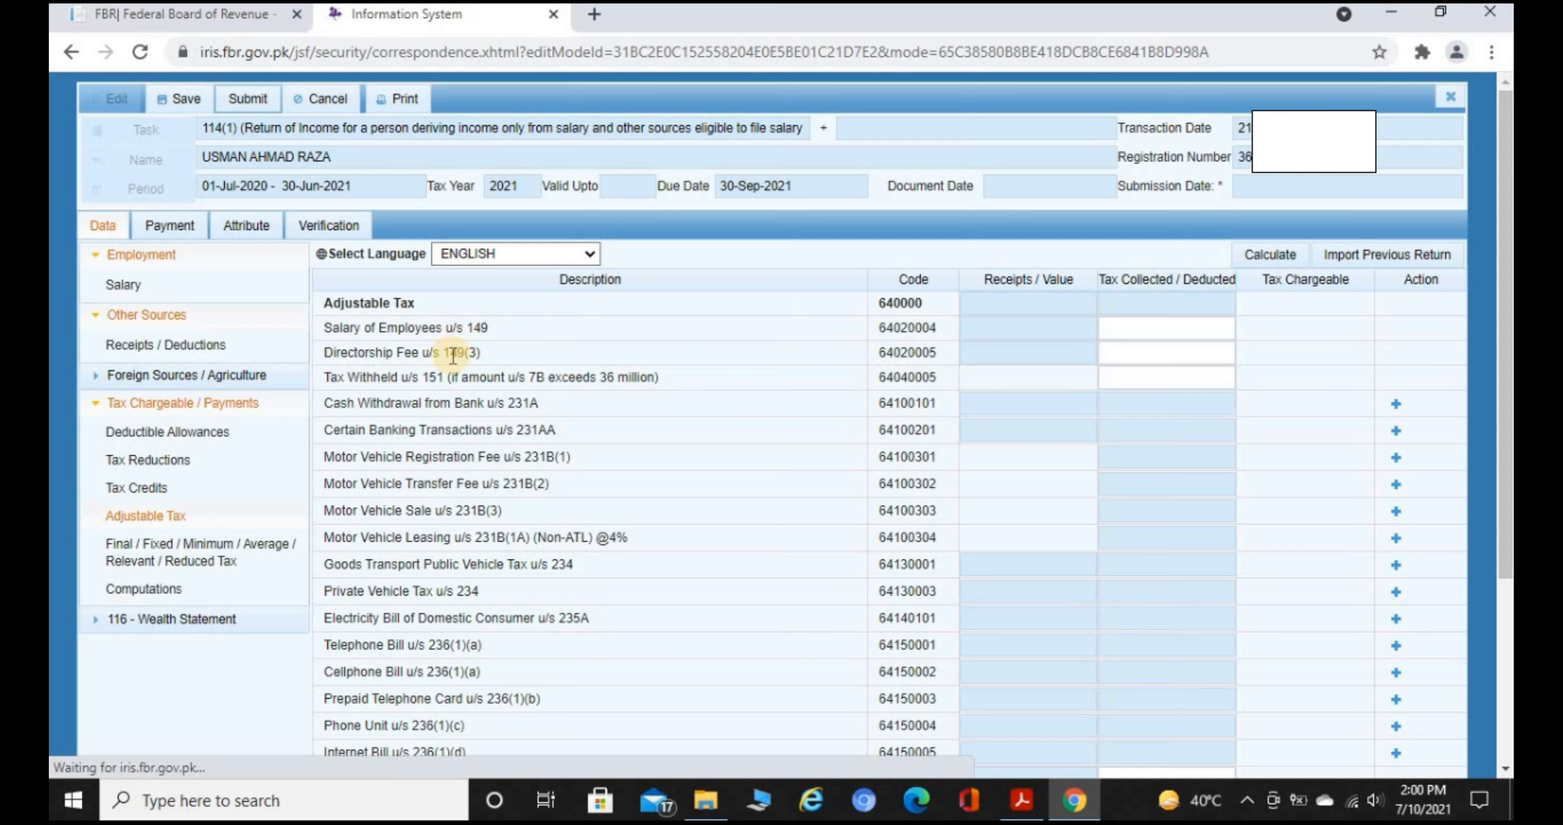
Step: Enter 50,000 tax under 236K property purchase, recalculate, and view Computations showing 60,000 withholding
left_click(175, 520)
left_click_drag(1507, 318, 1508, 447)
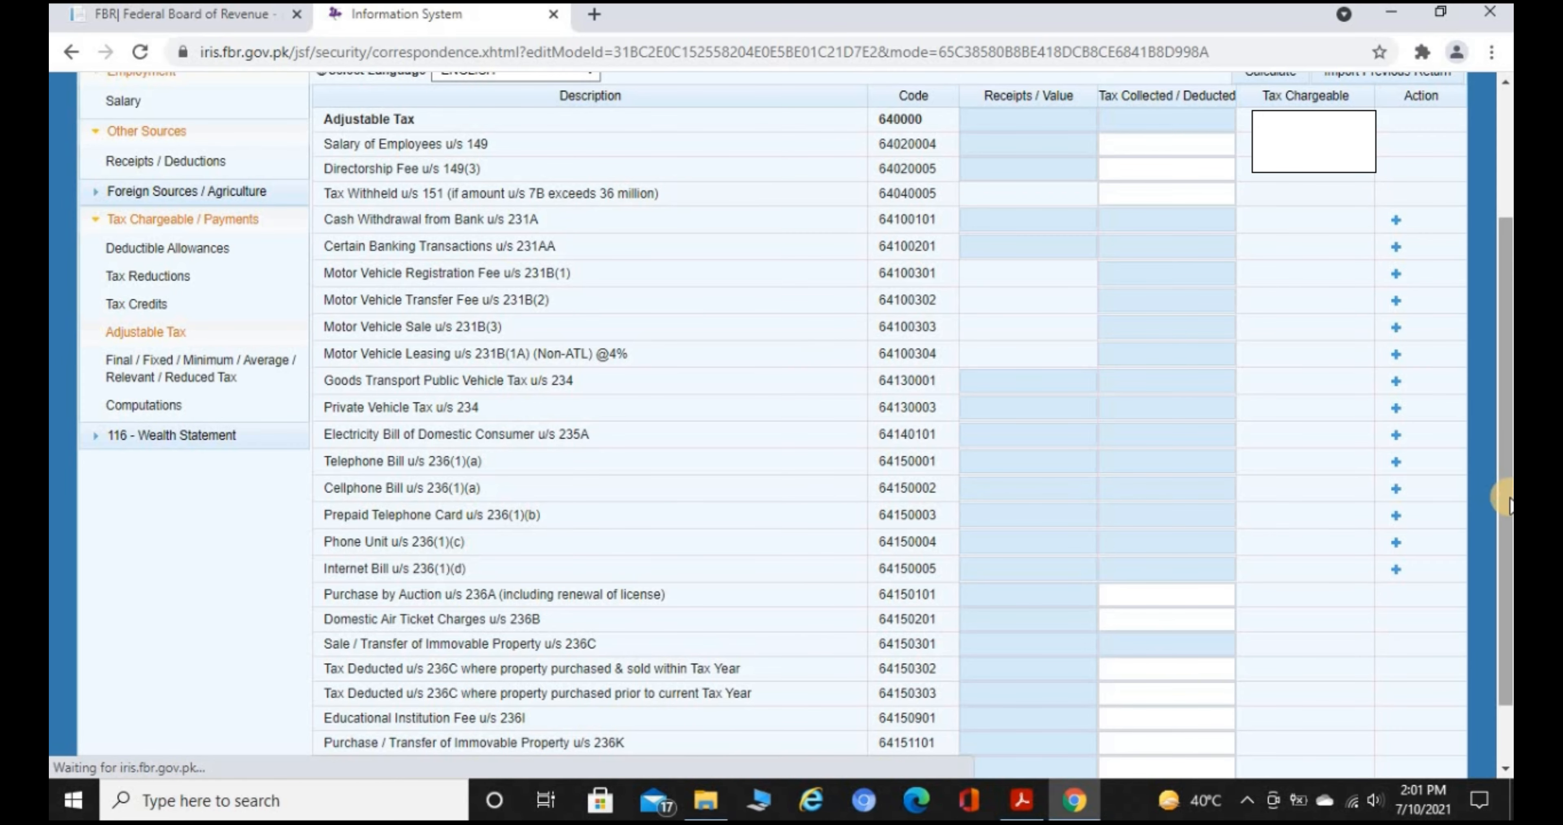
scroll(1505, 515, "down", 1)
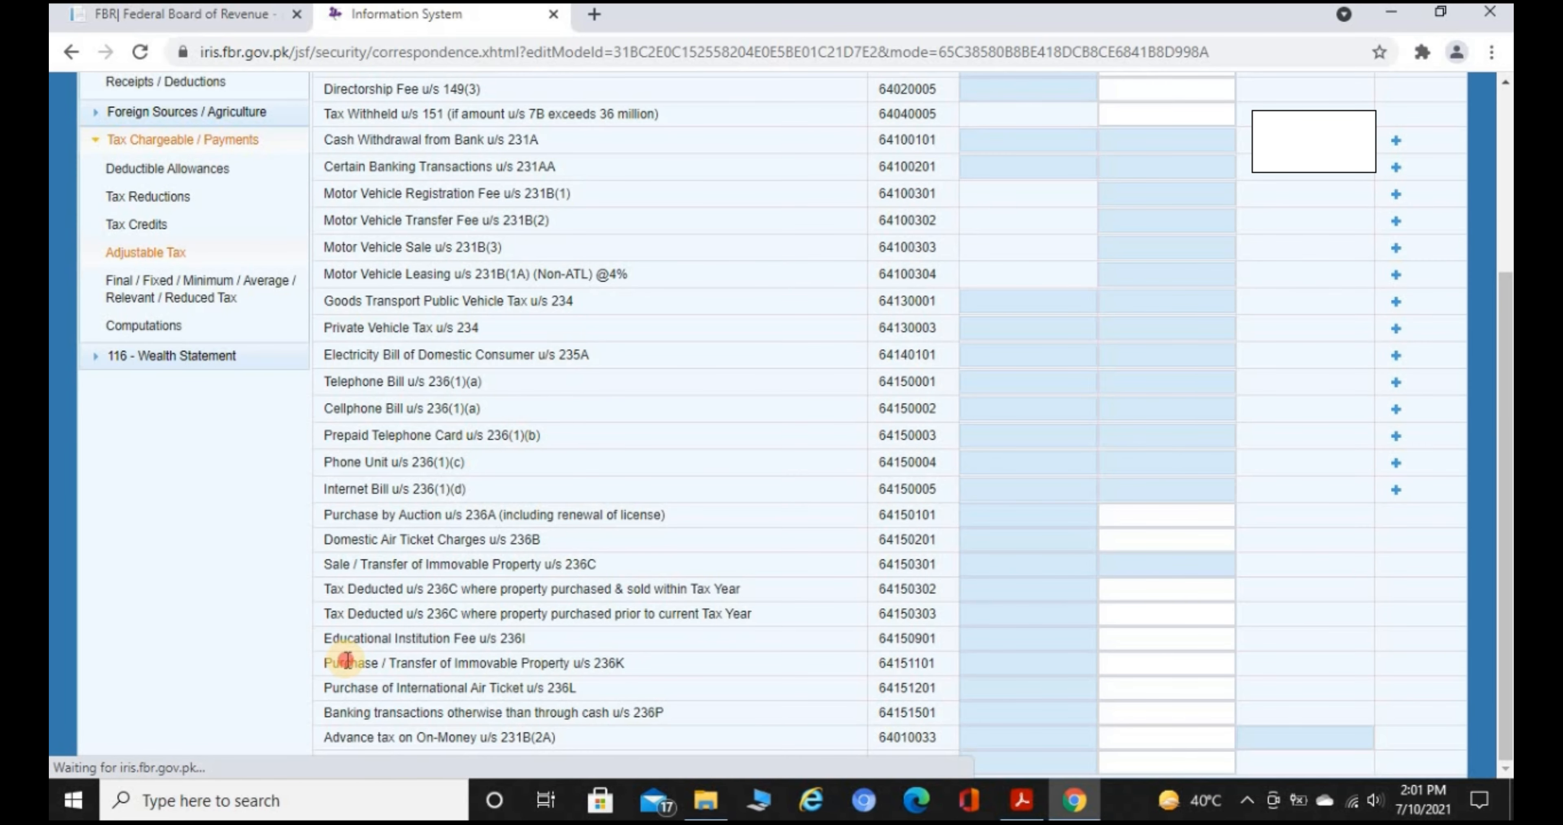
left_click_drag(344, 663, 584, 674)
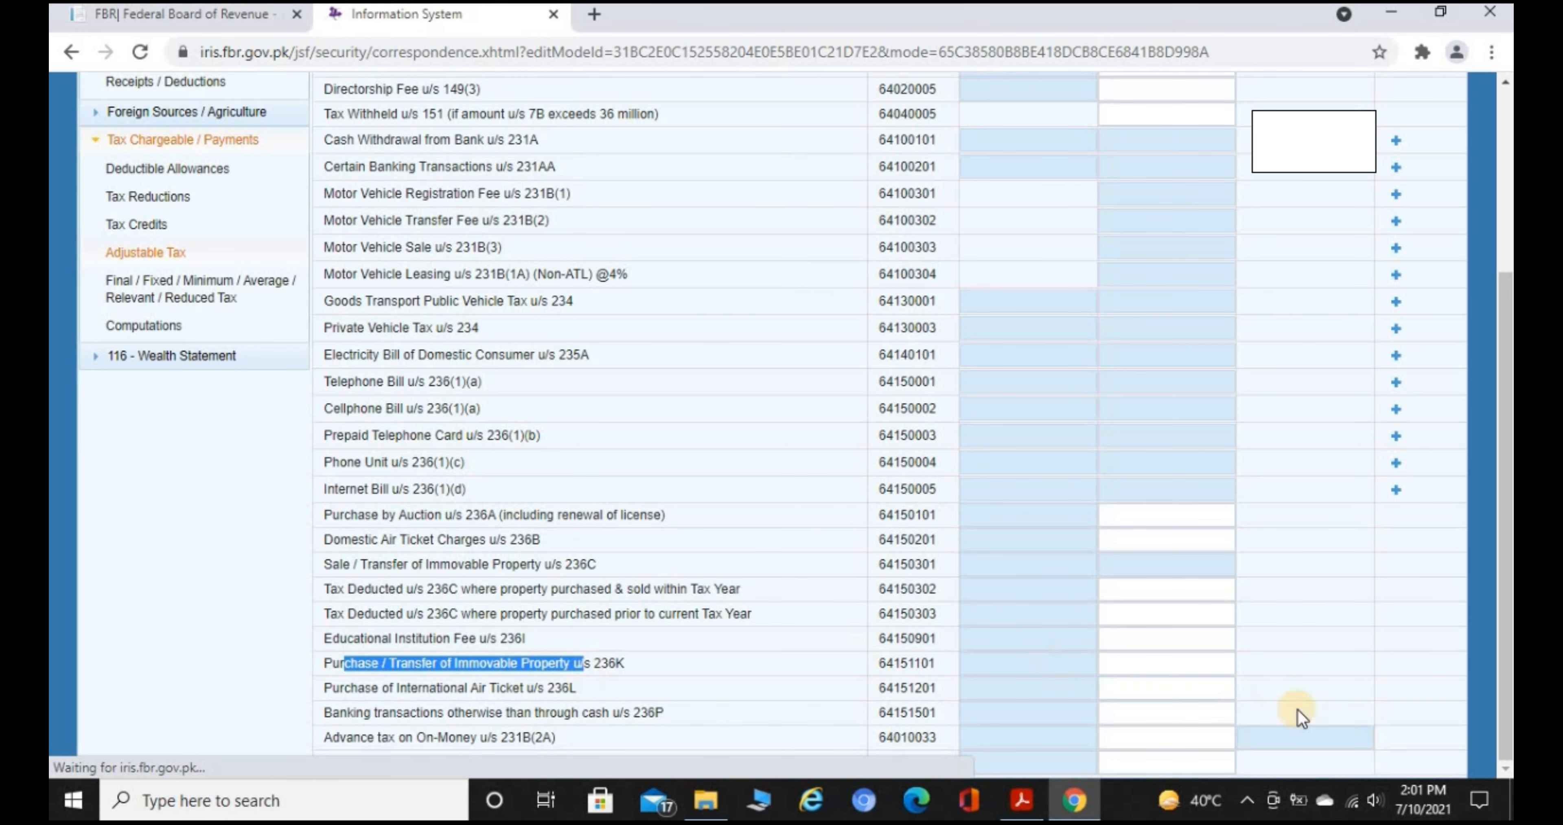
left_click(1174, 661)
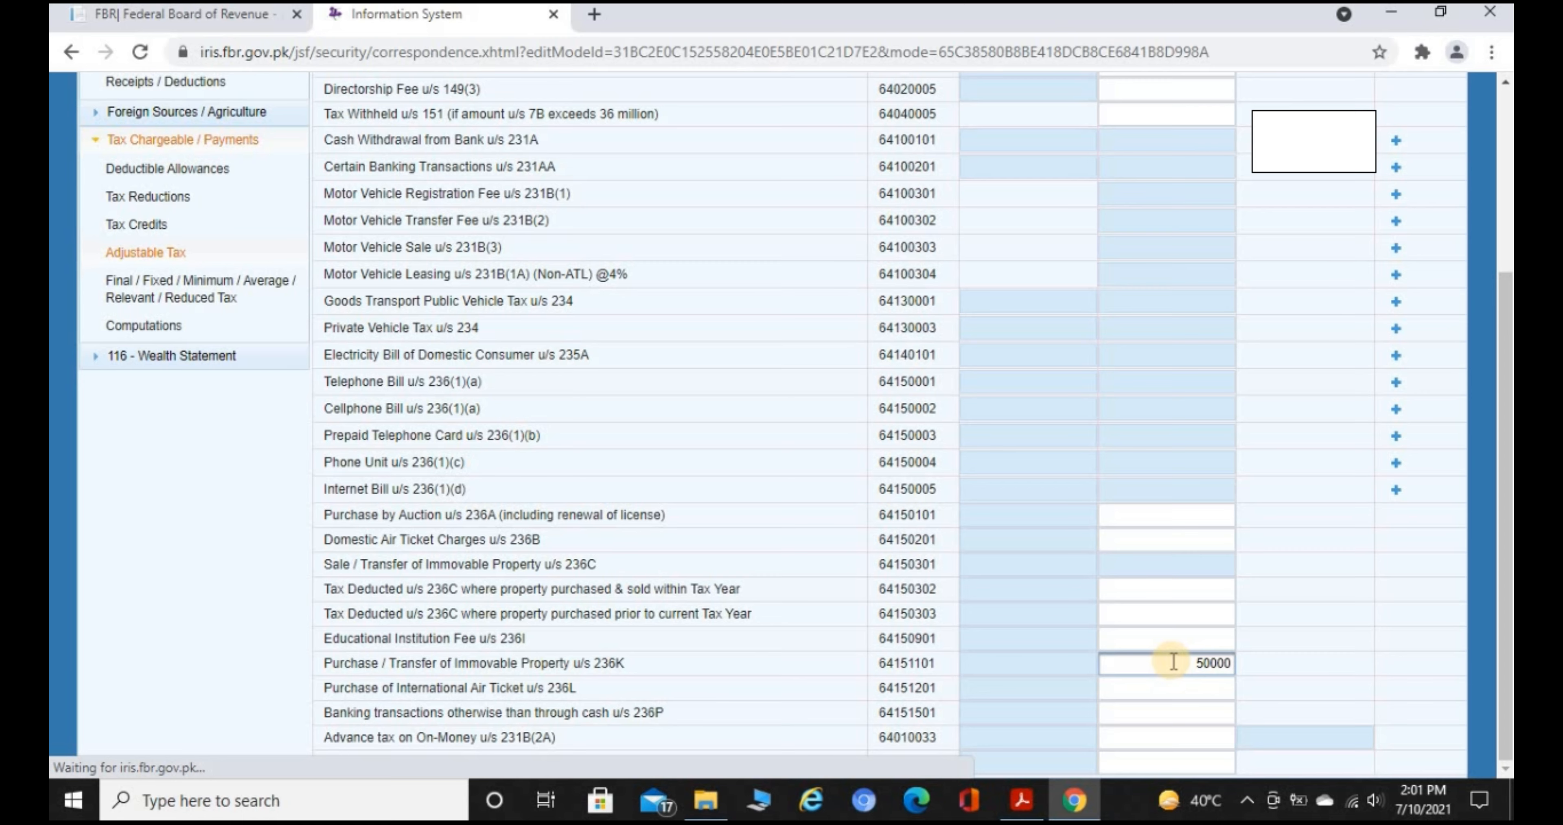
key("Tab")
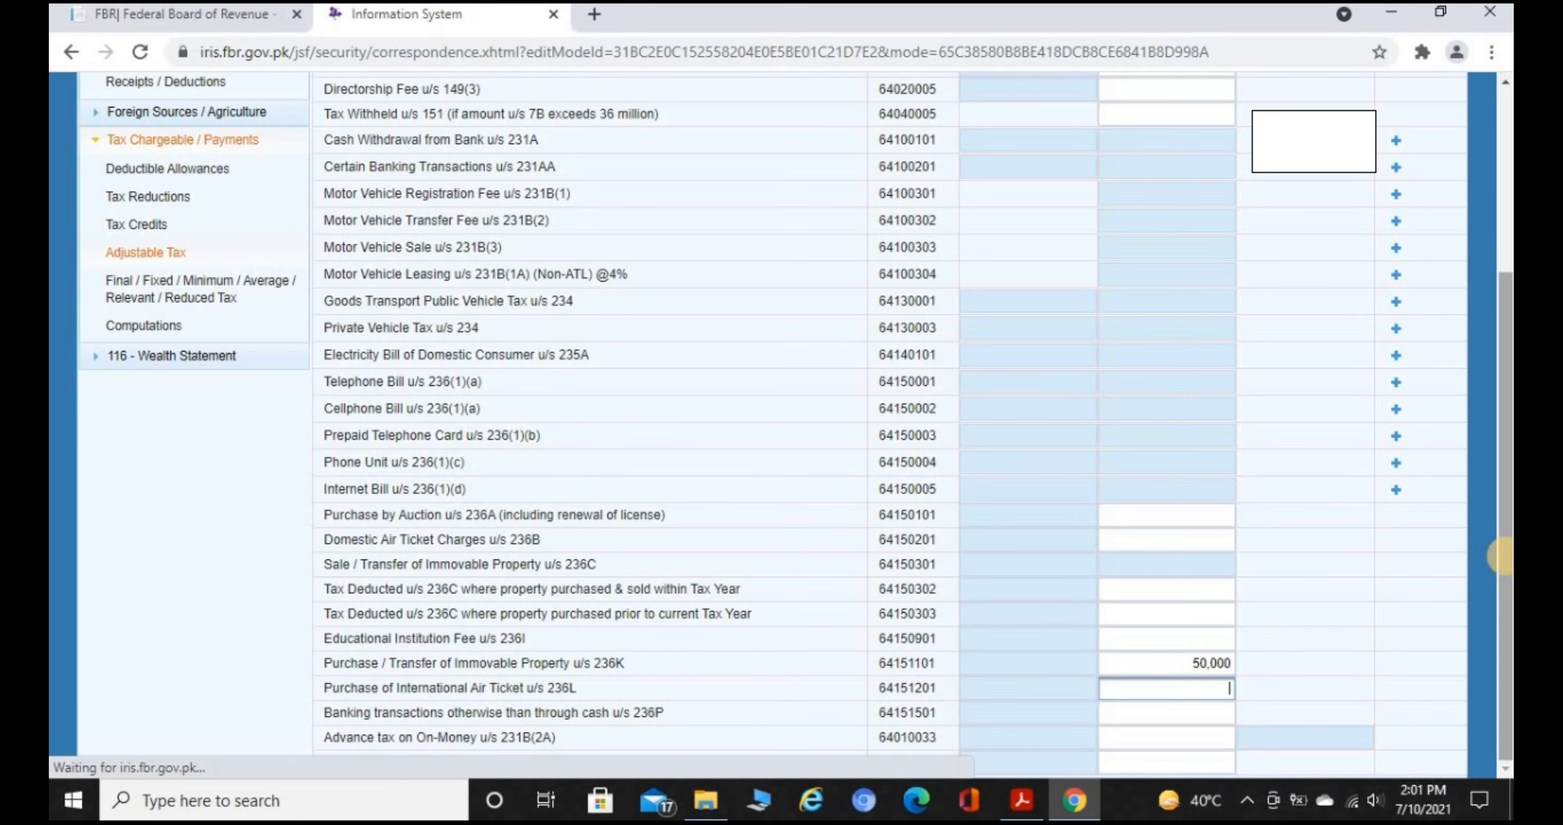
left_click_drag(1505, 485, 1506, 297)
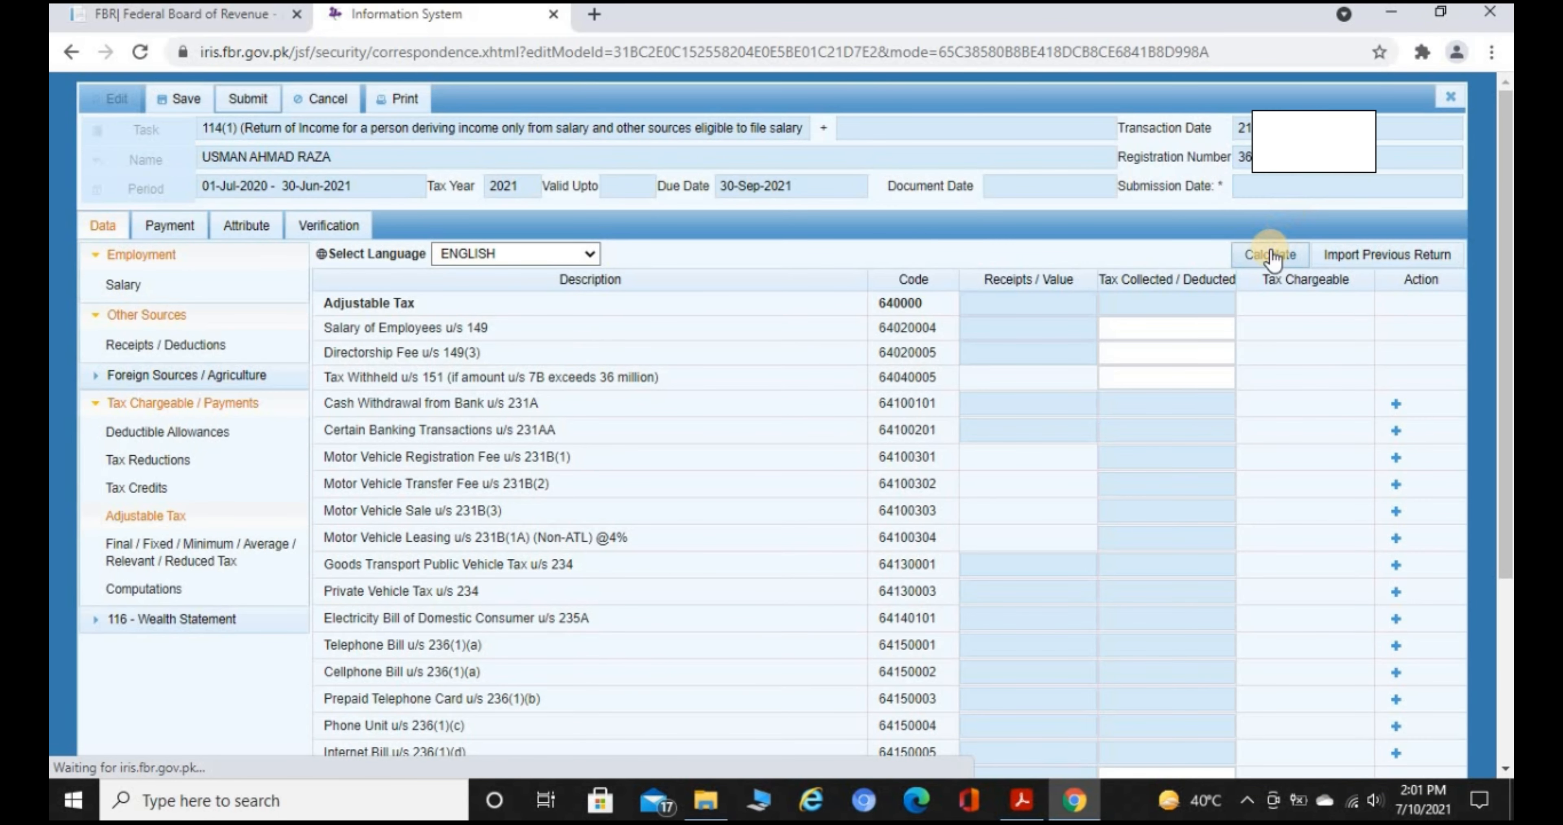
left_click(1271, 250)
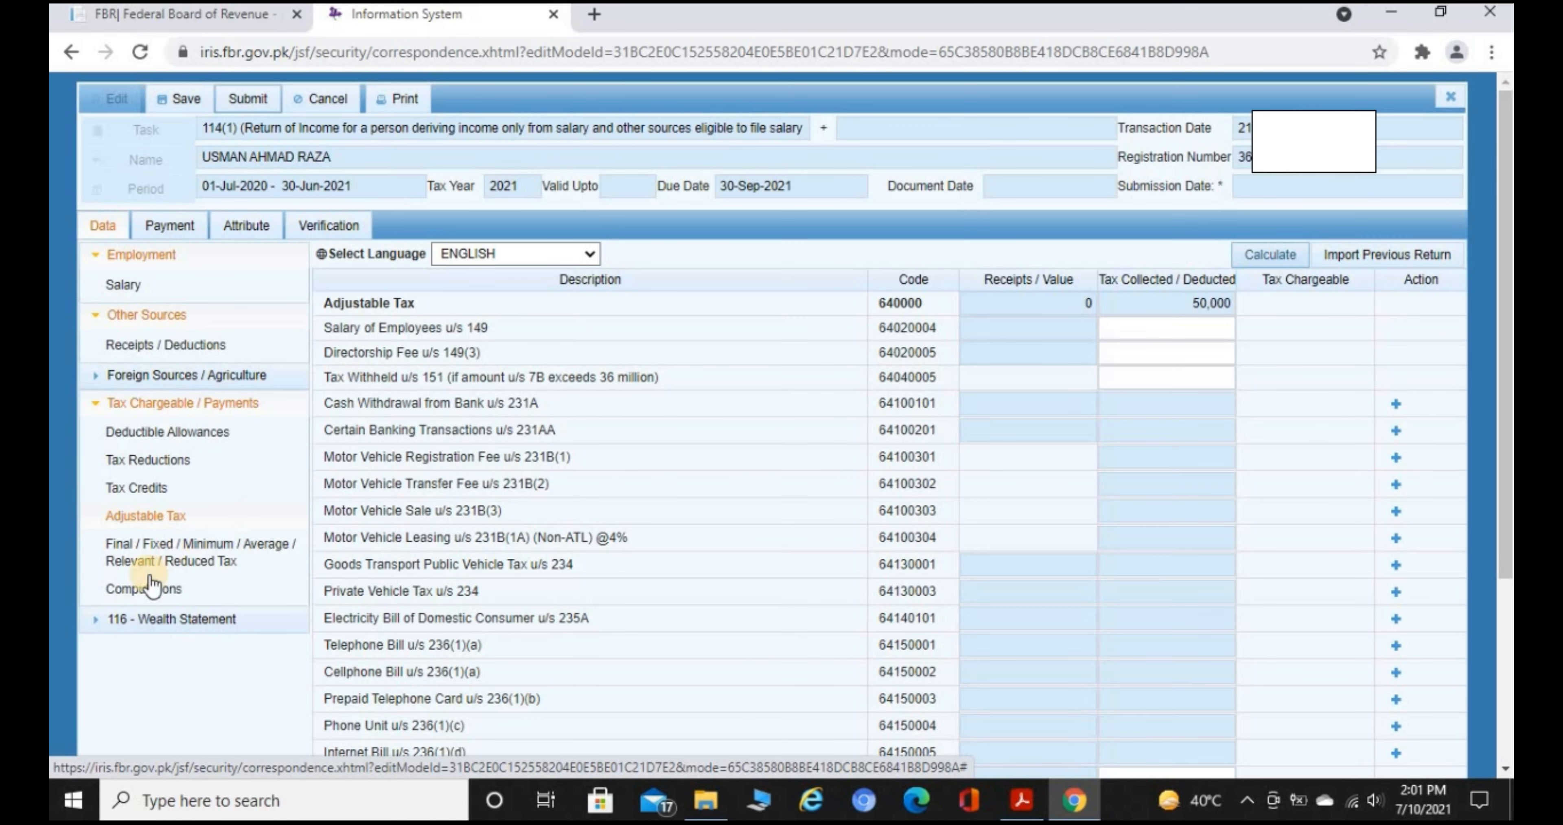
left_click(140, 583)
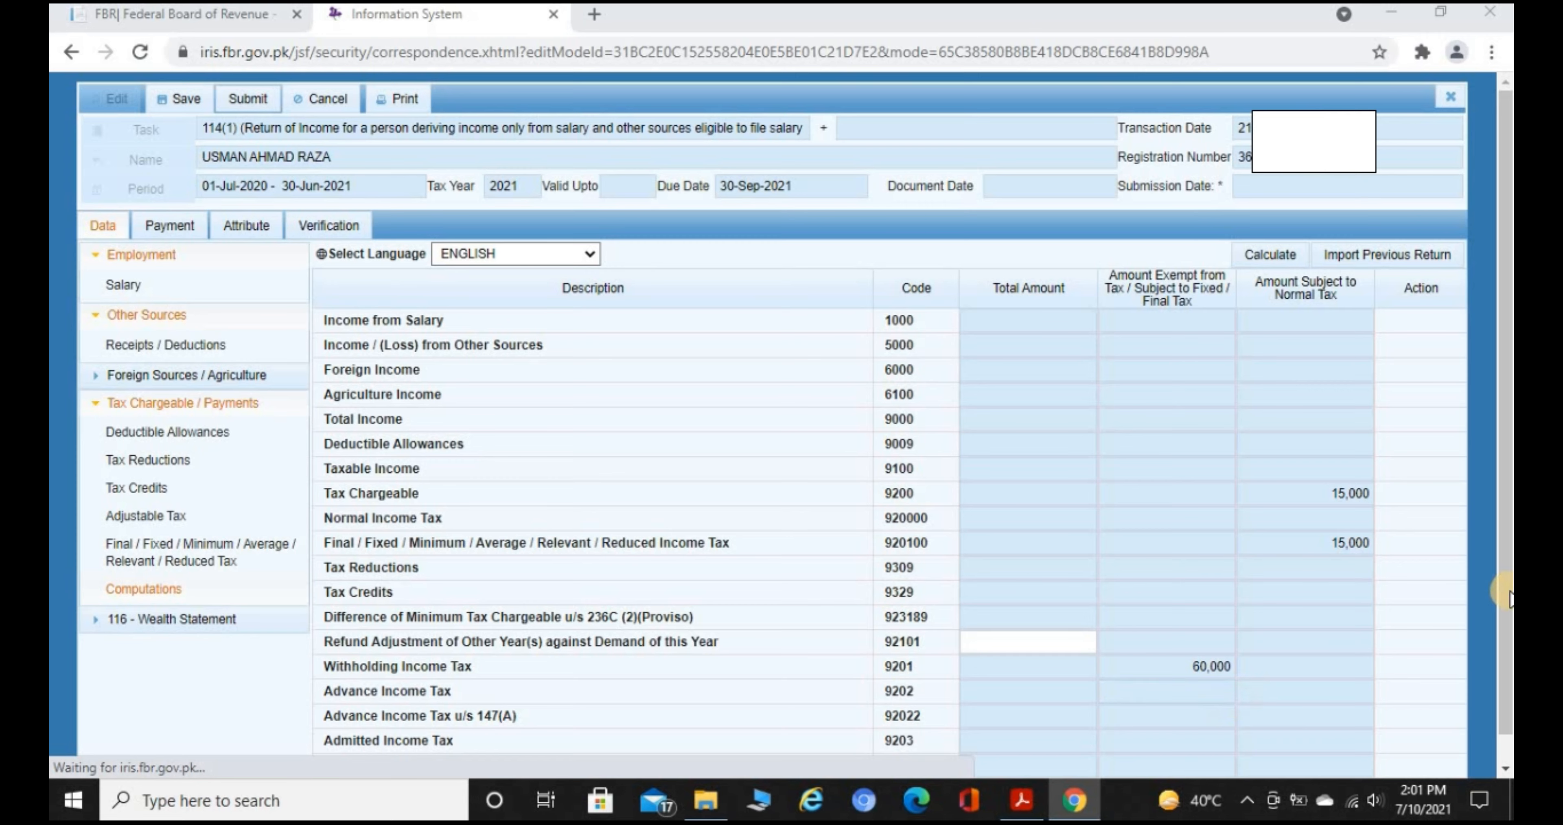
scroll(1508, 597, "down", 2)
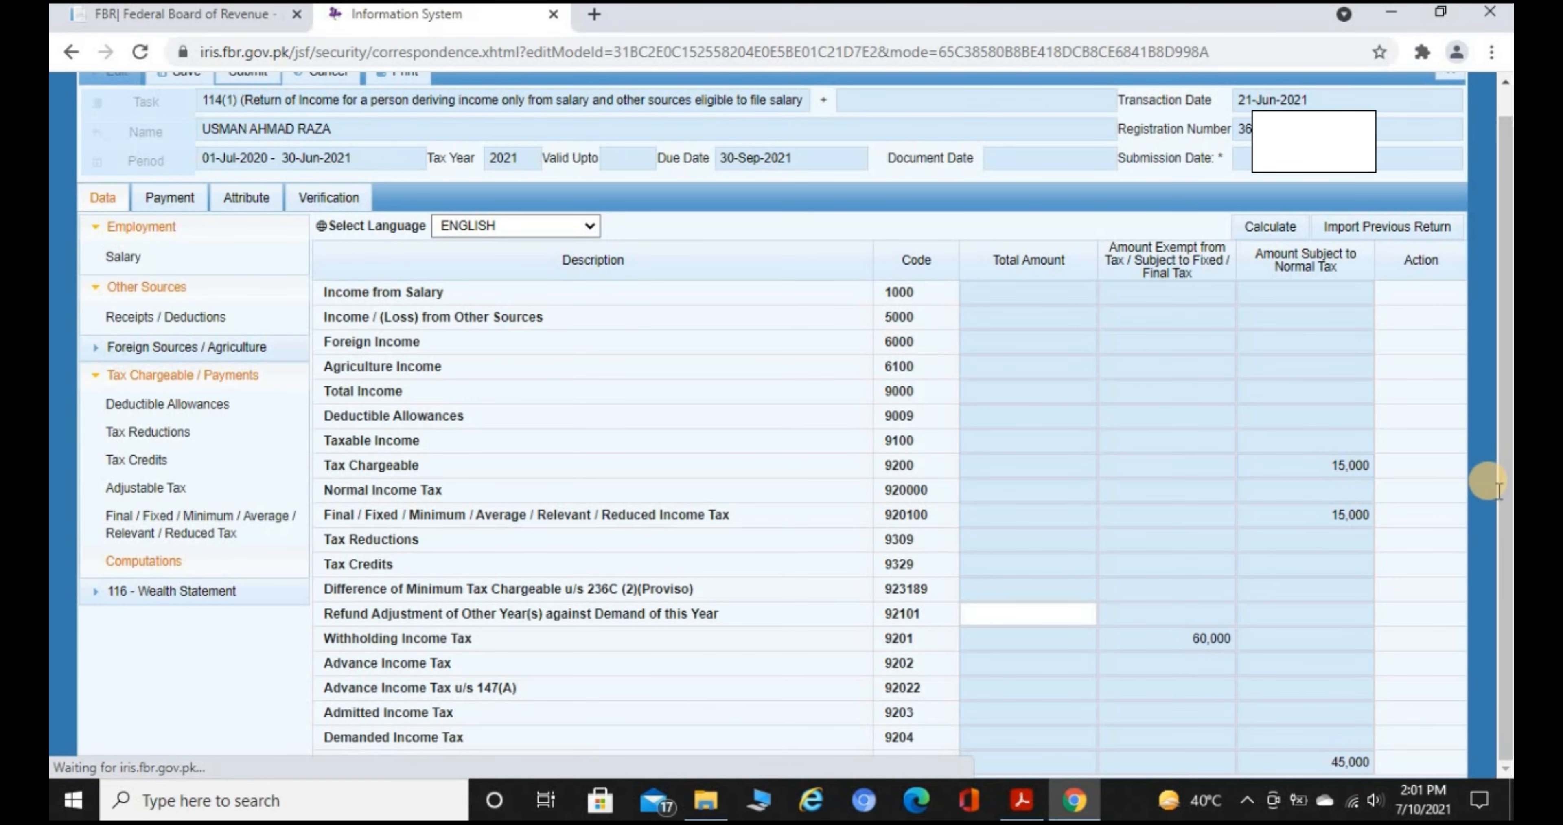
left_click(1339, 763)
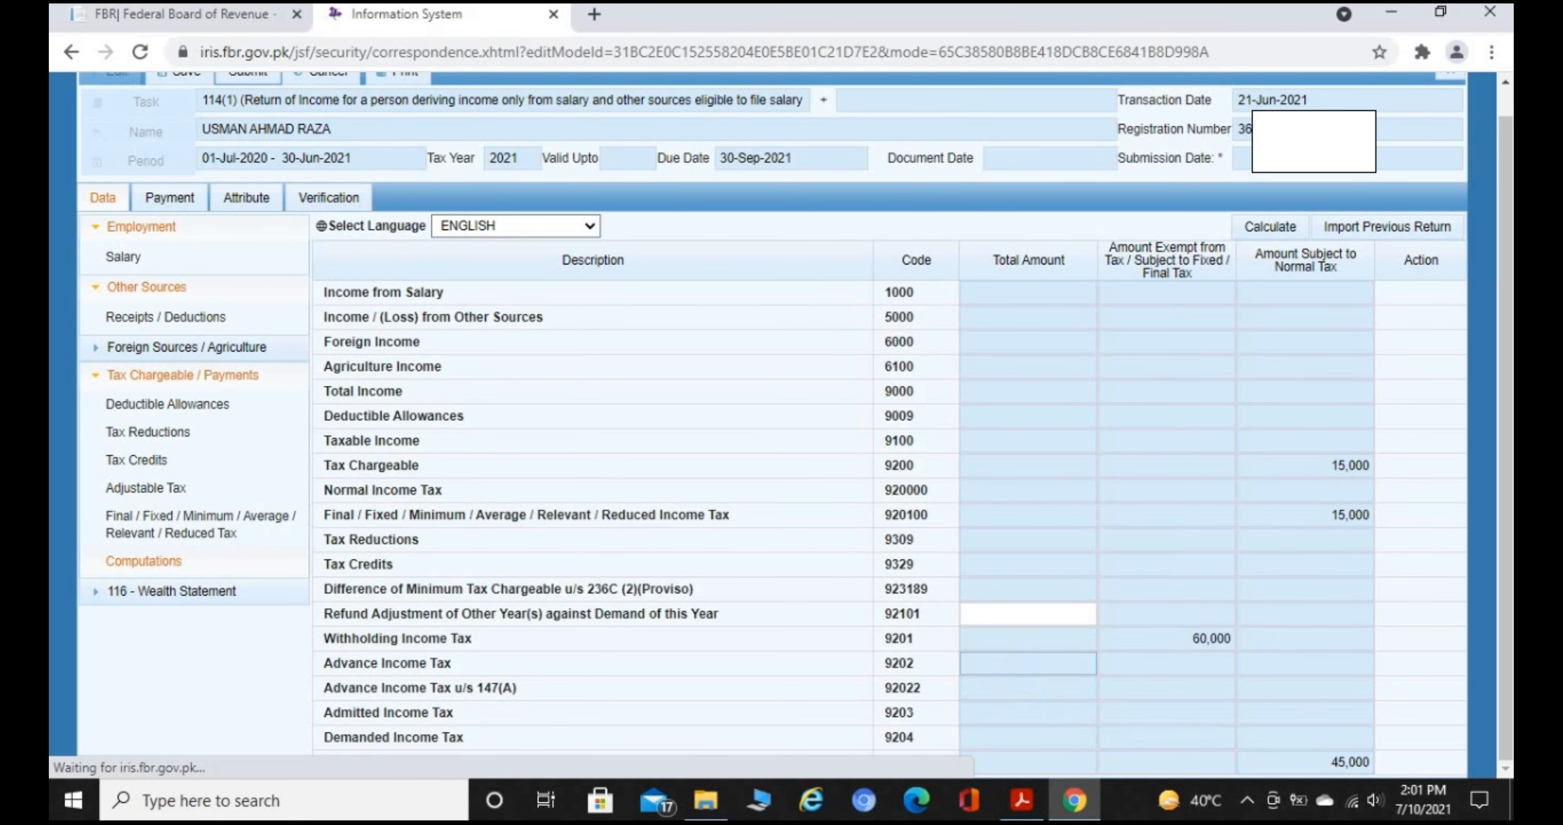
mouse_move(1506, 497)
left_mouse_down()
mouse_move(1506, 483)
mouse_move(1507, 500)
left_mouse_up()
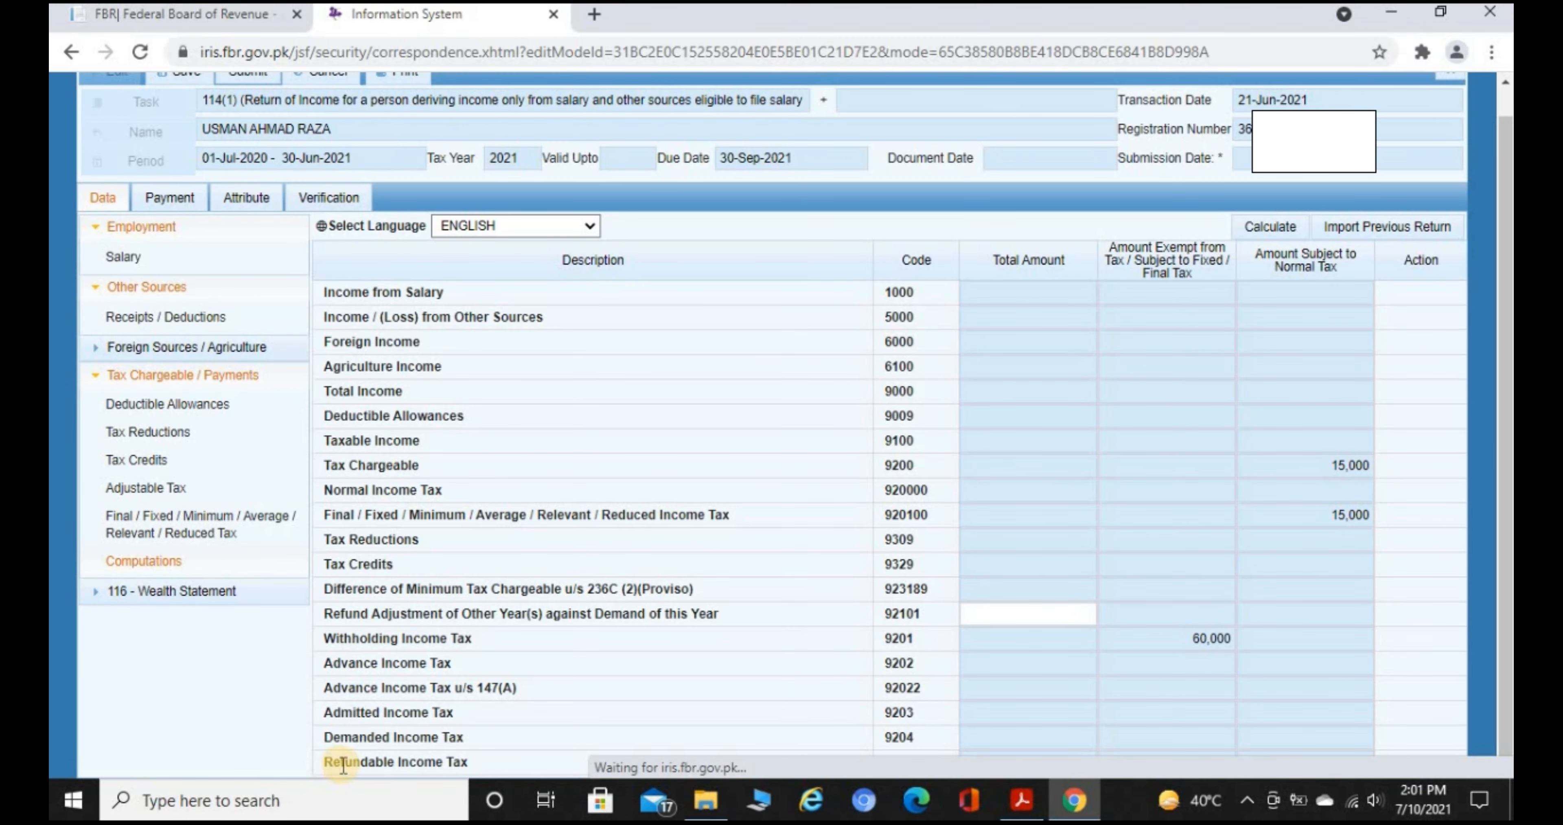
left_click_drag(344, 766, 456, 765)
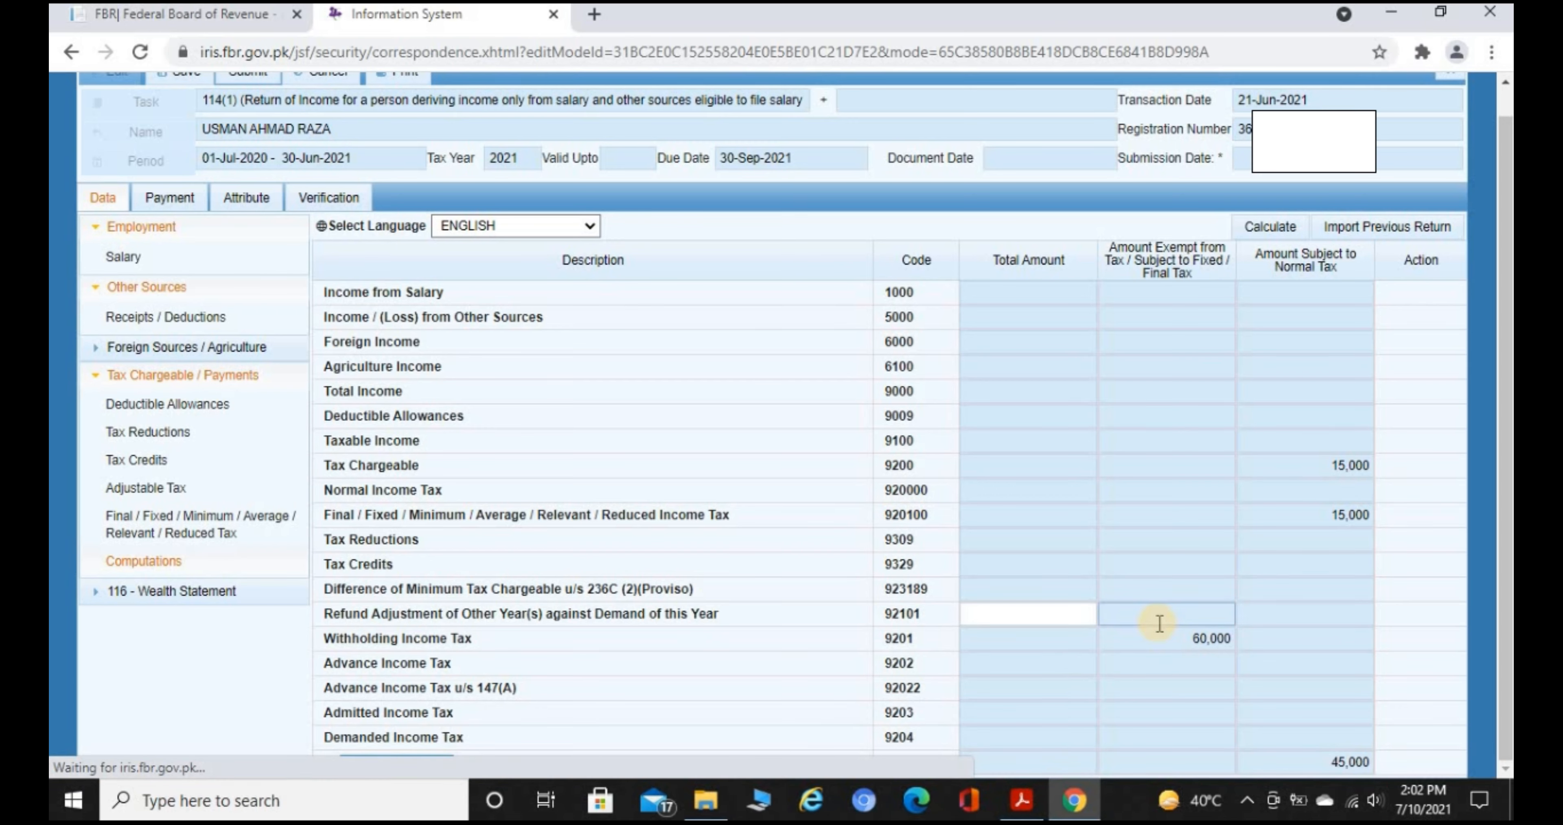
Step: Check the 7B rate table, then enter 5,000,000 profit on debt on the account row and recalculate
left_click(190, 540)
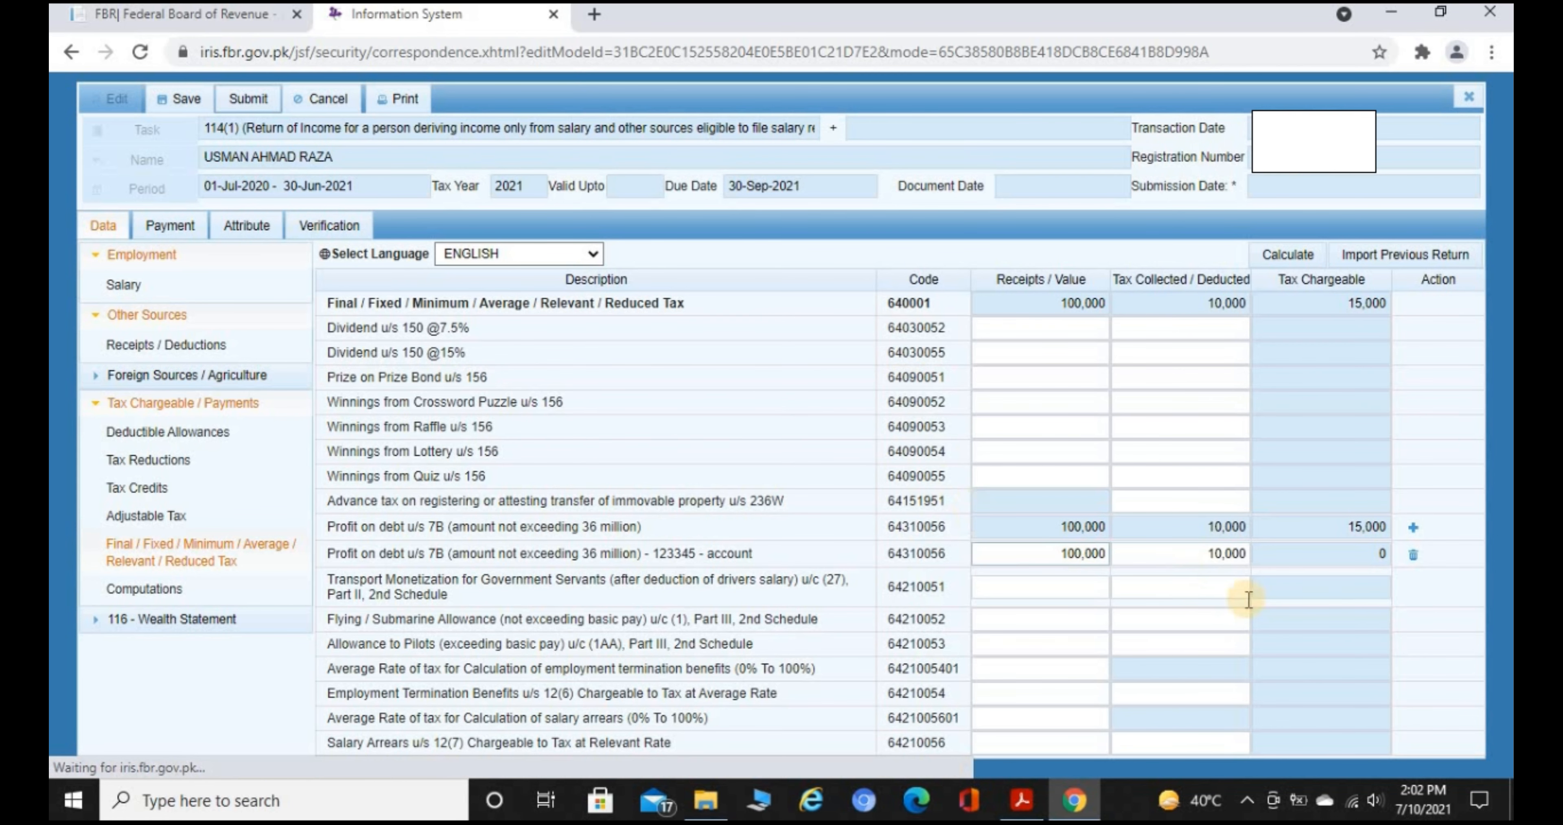
left_click(1022, 800)
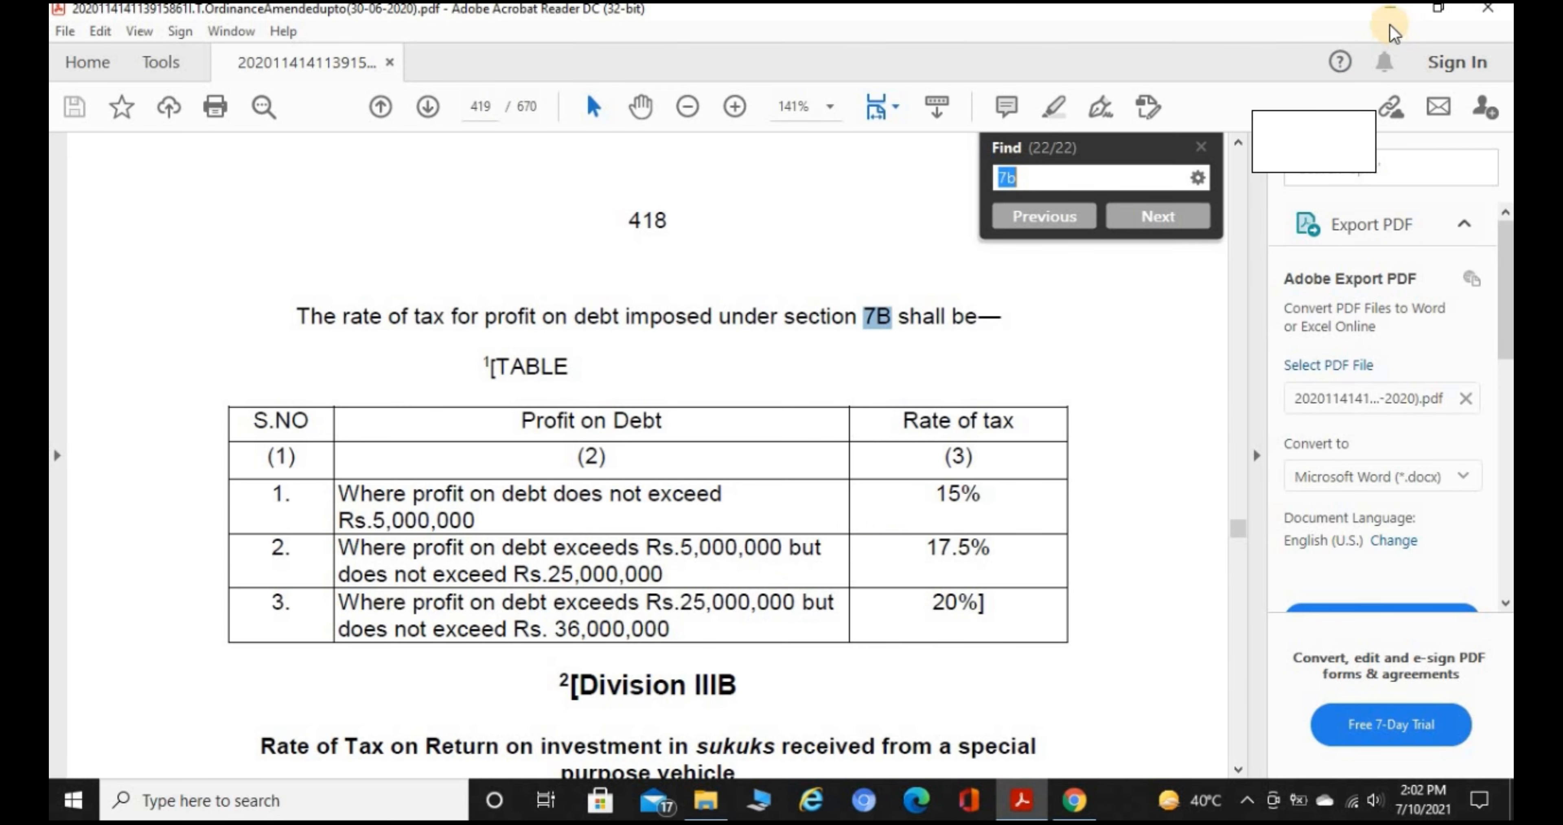
left_click(1390, 12)
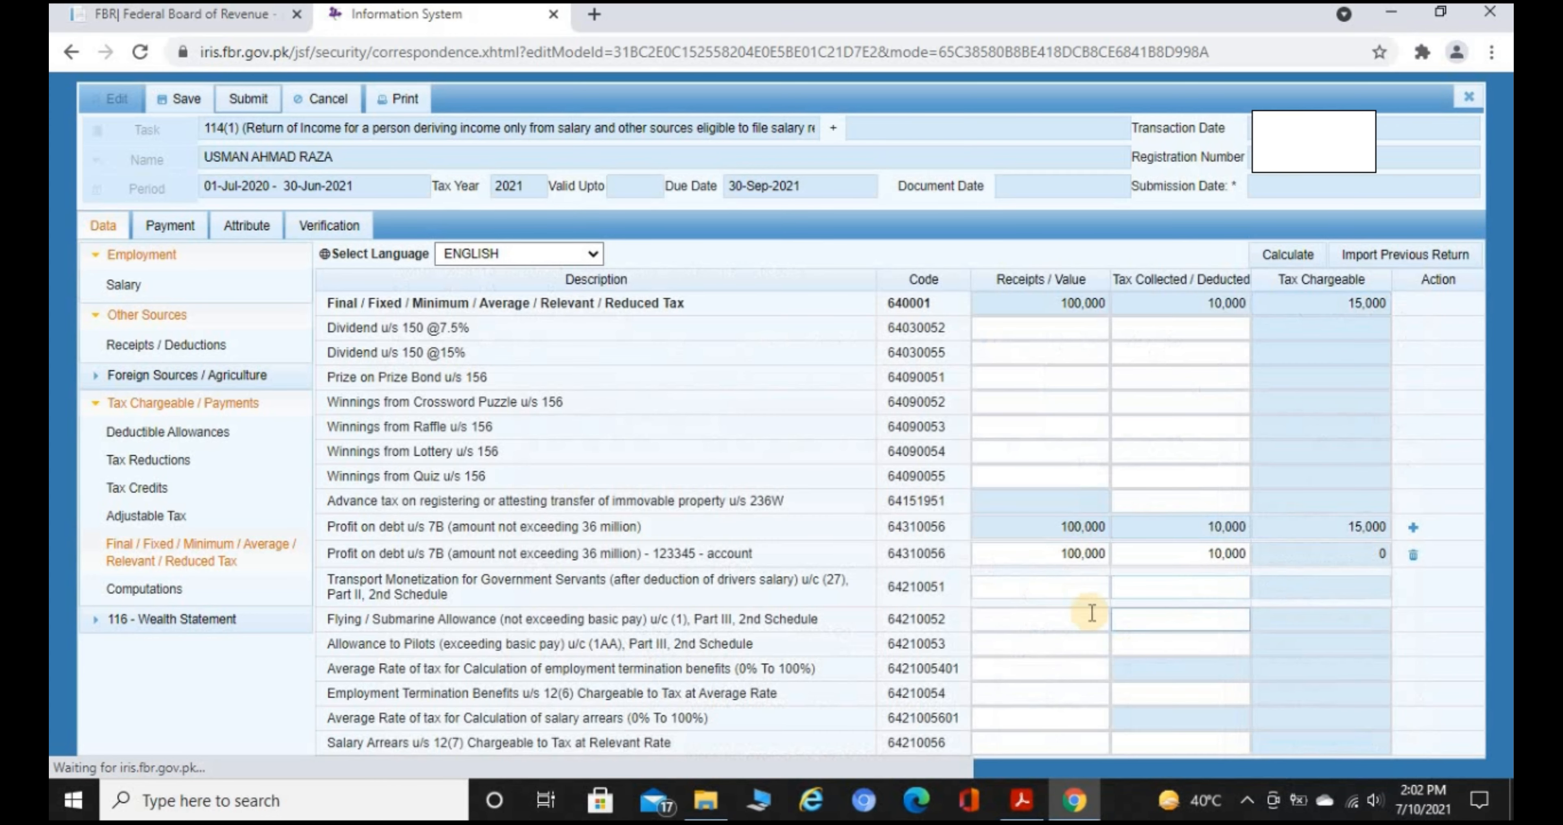
left_click(1054, 555)
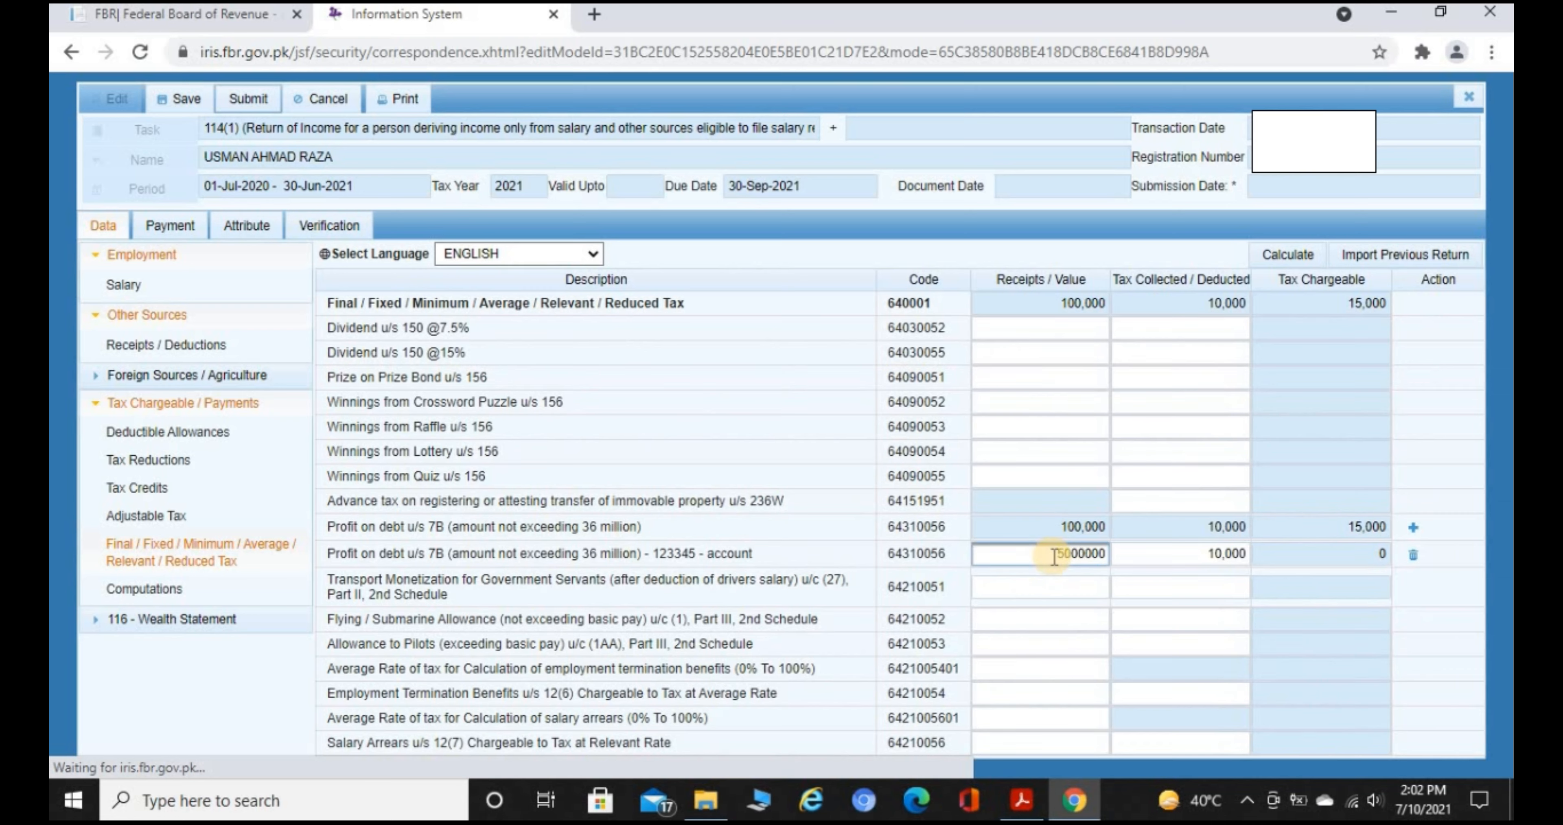
type("5000000")
key("Tab")
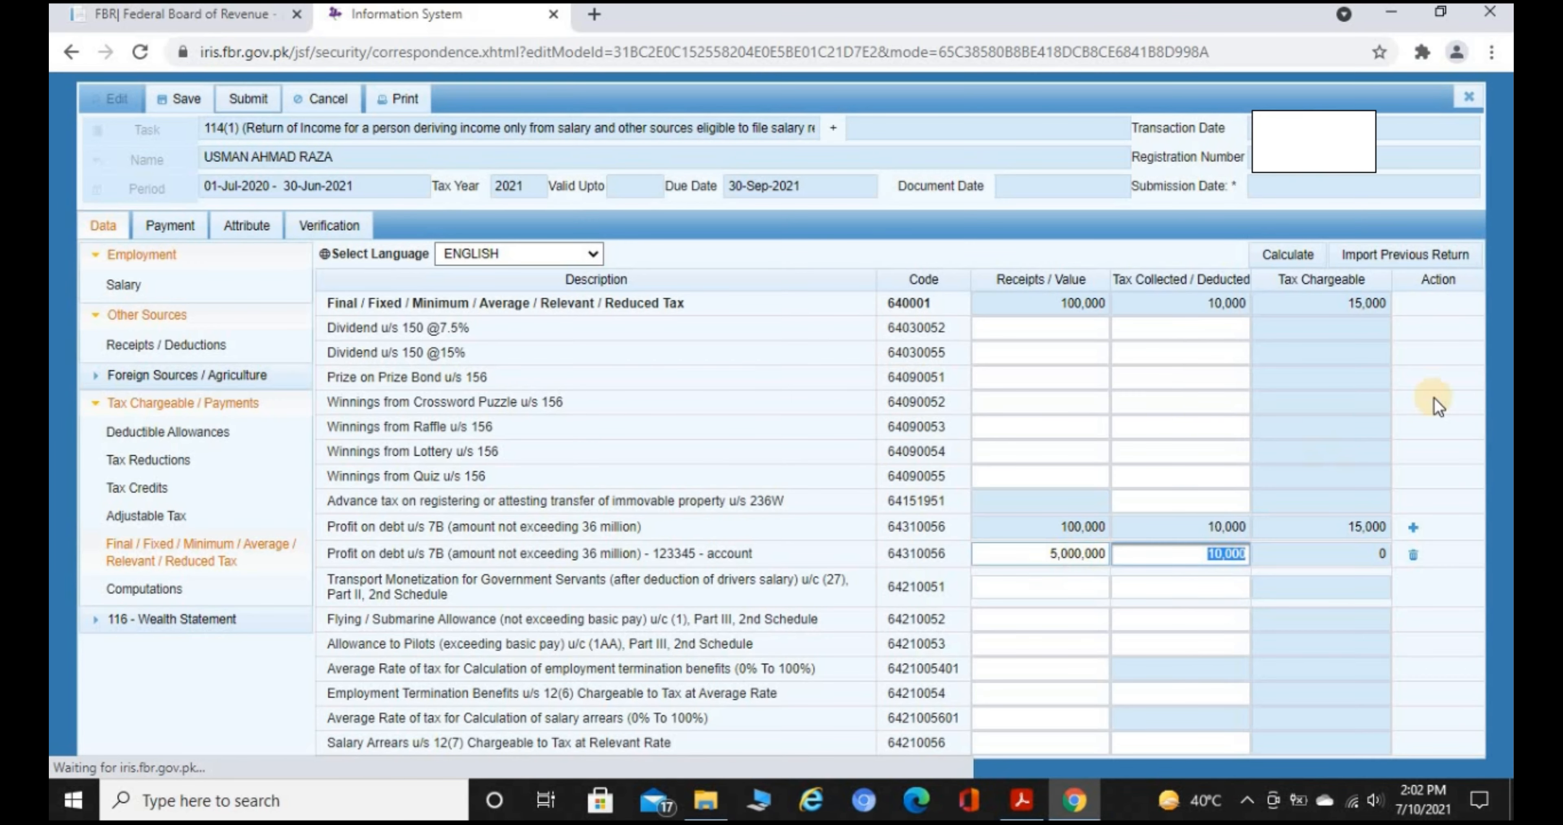
left_click(1292, 254)
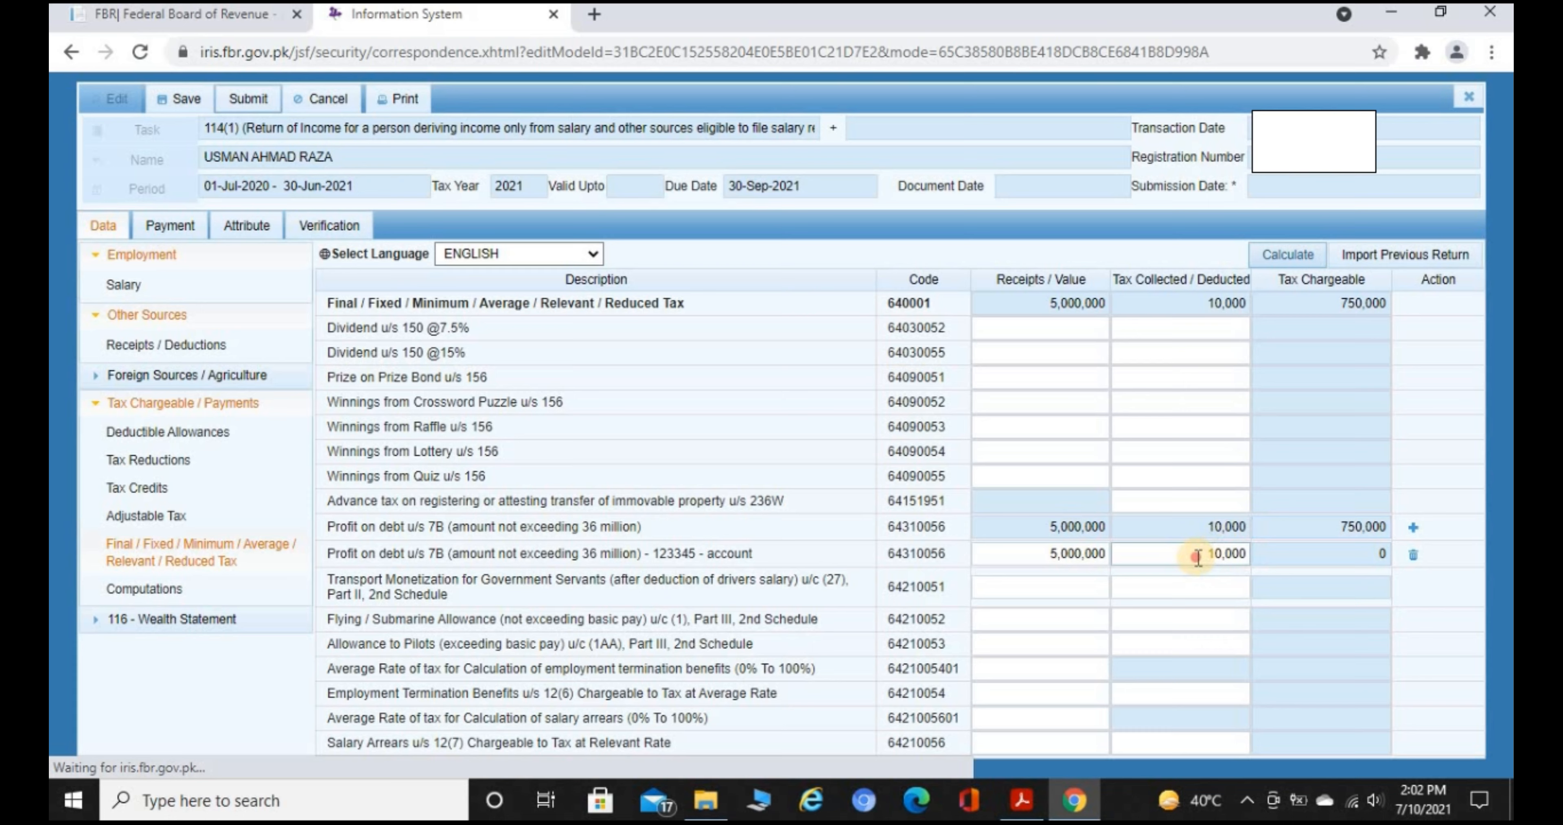
Step: Enter 750,000 tax collected, recalculate, and recheck the 15%, 17.5% and 20% slabs
left_click(1199, 557)
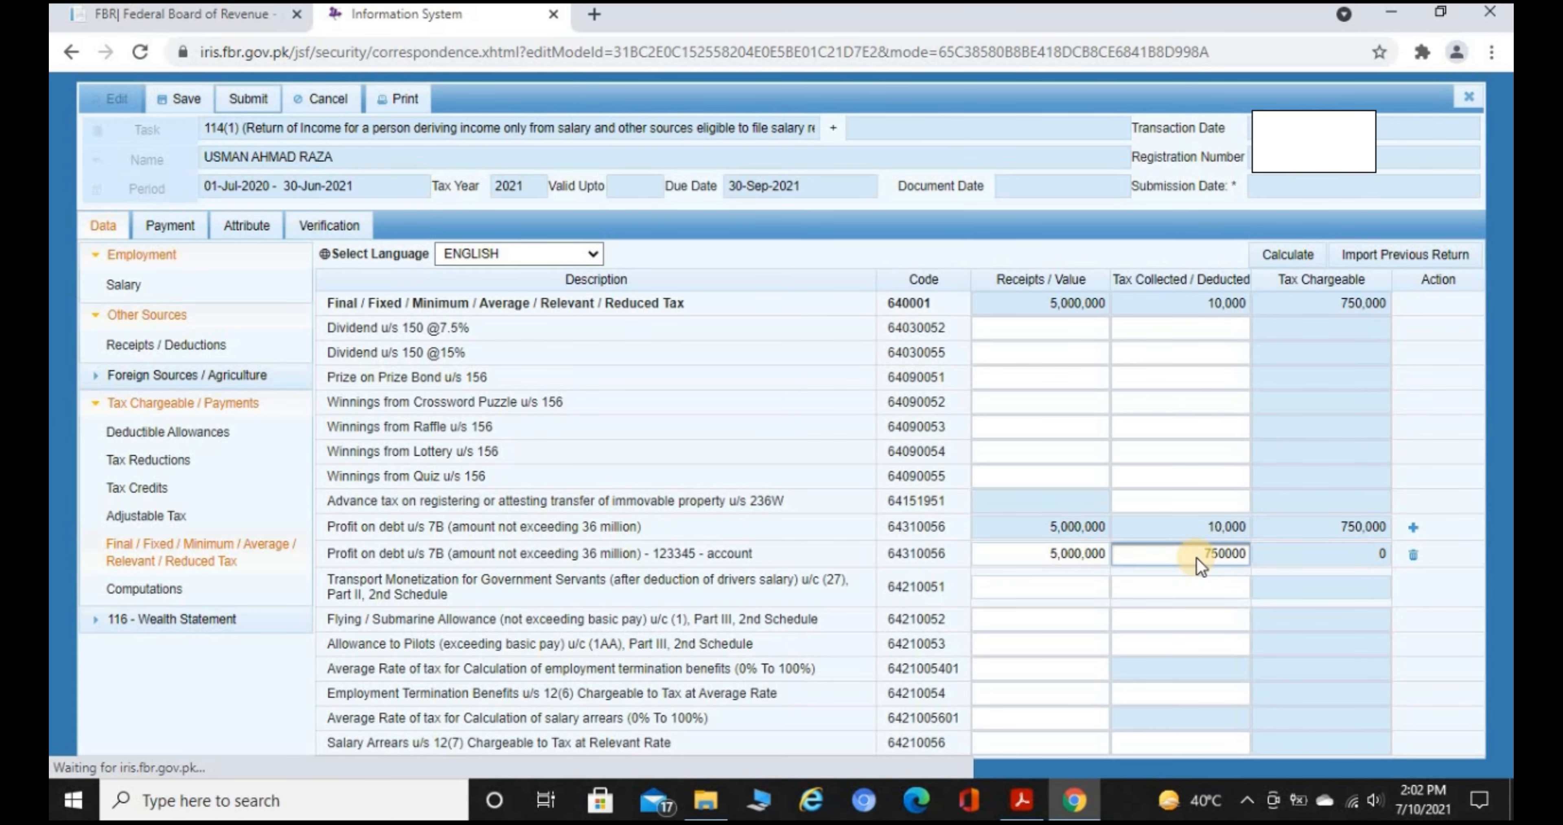
type("750000")
key("Tab")
left_click(1293, 258)
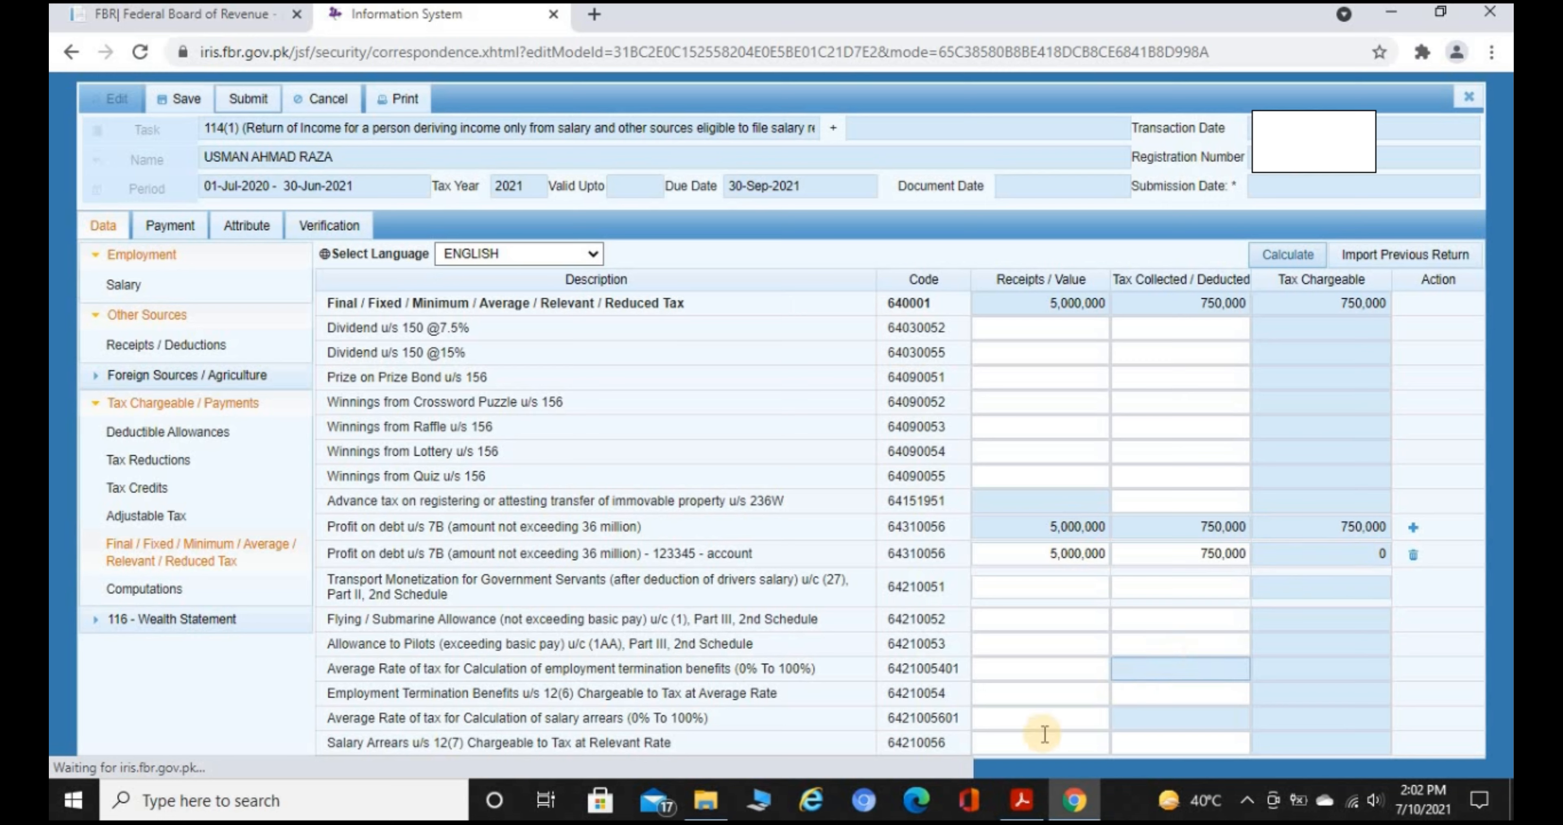
left_click(1022, 809)
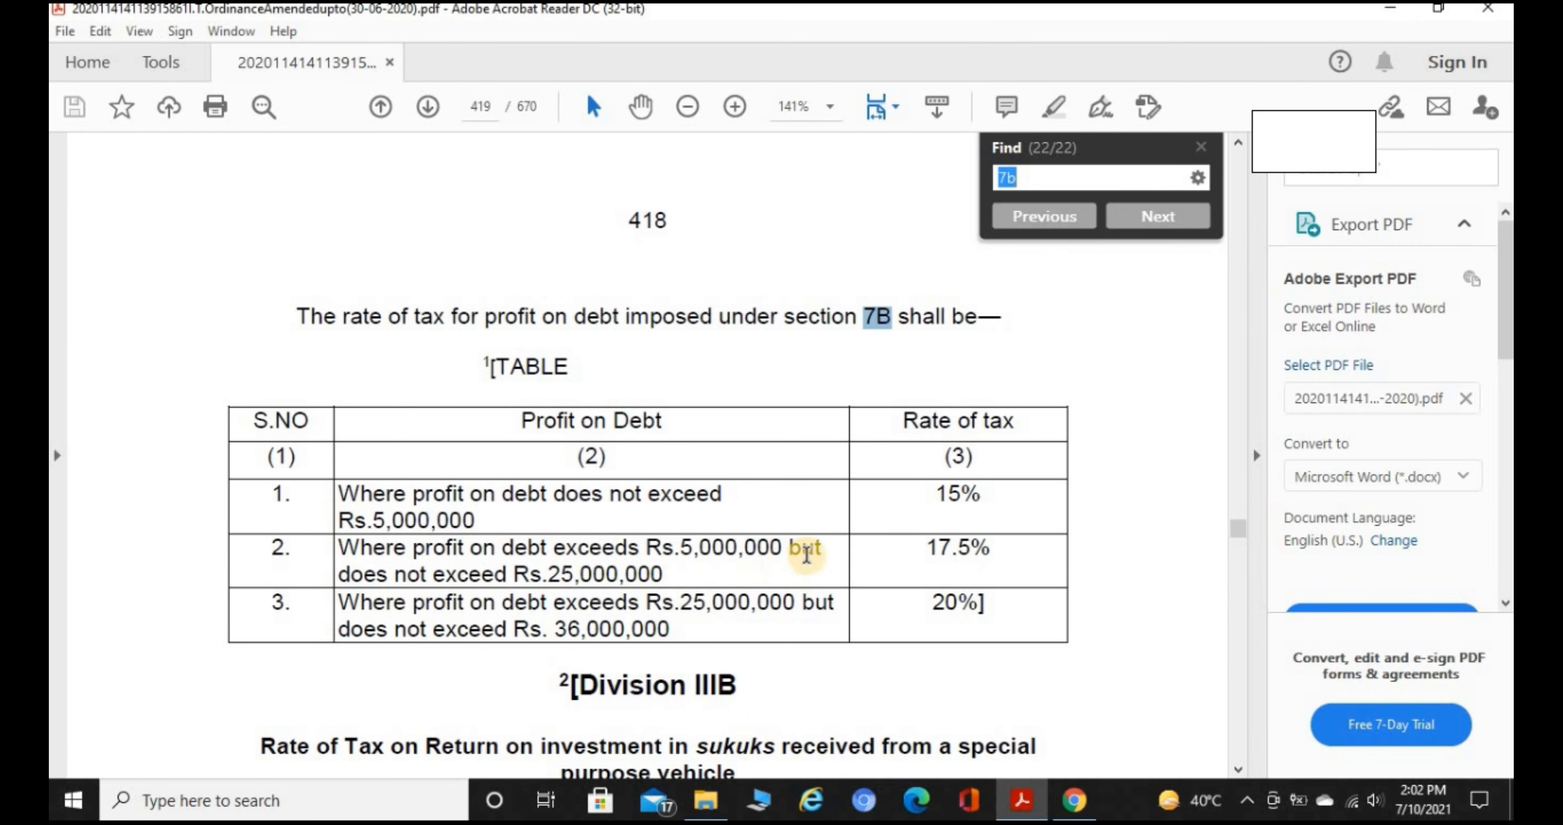
left_click(1392, 17)
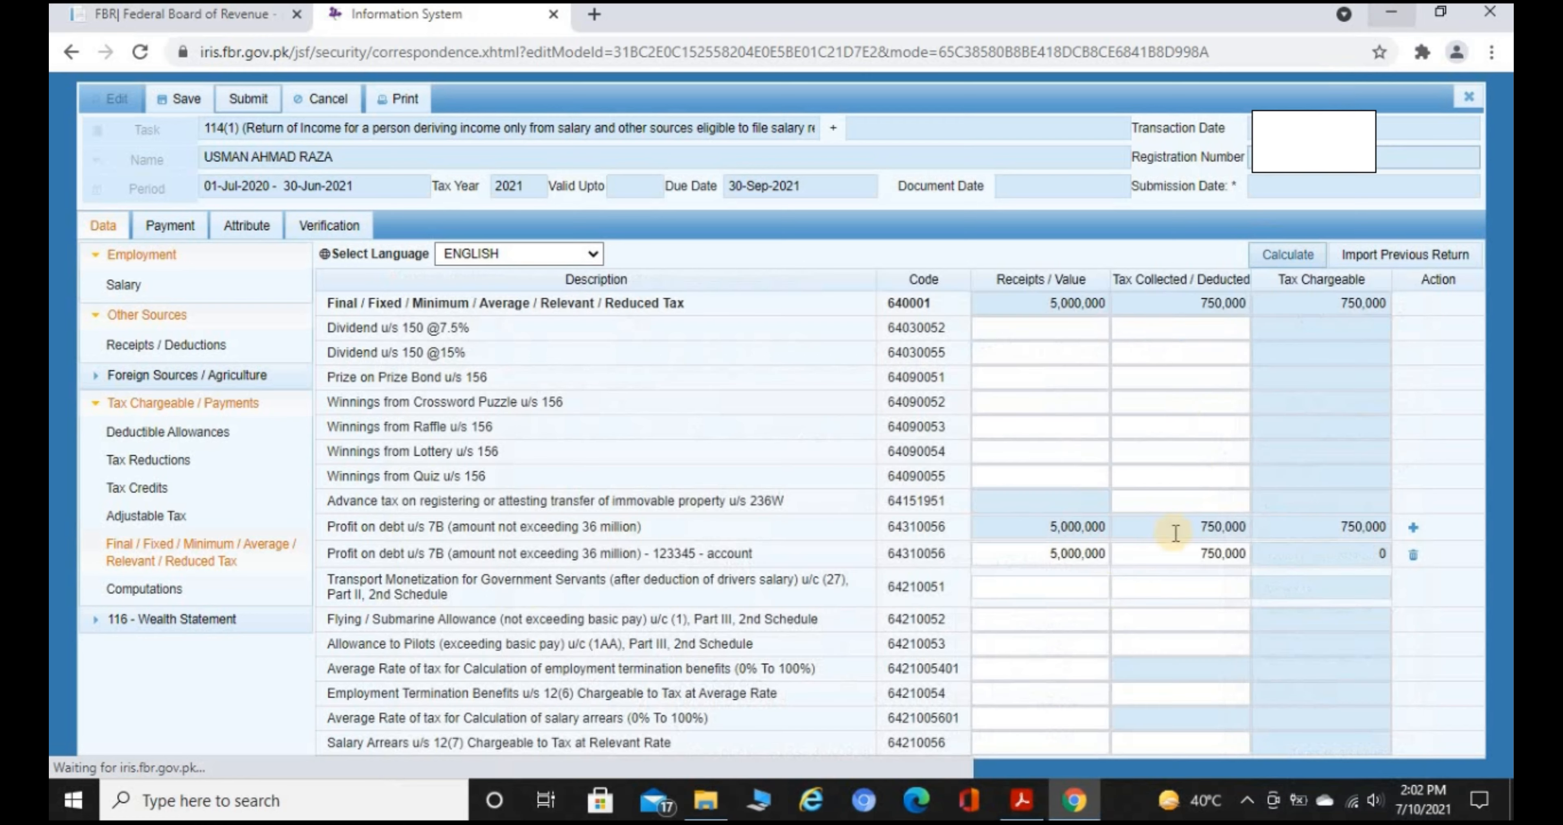
Step: Change the 7B profit on debt from 5,000,000 to 5,000,001 and recalculate, giving 875,000 tax chargeable
left_click(1093, 555)
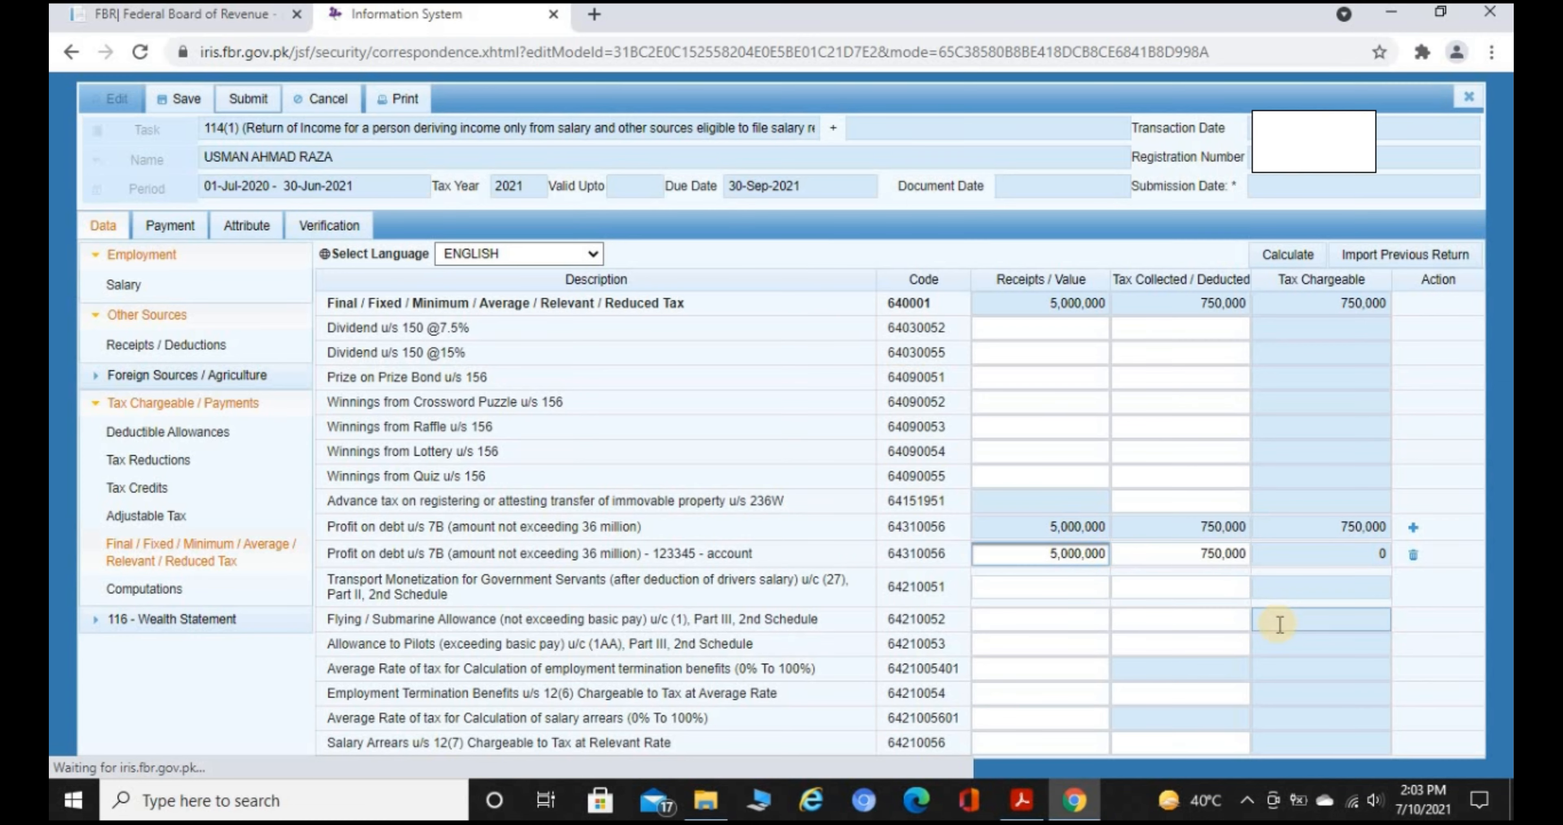
left_click(1120, 557)
left_click(1107, 556)
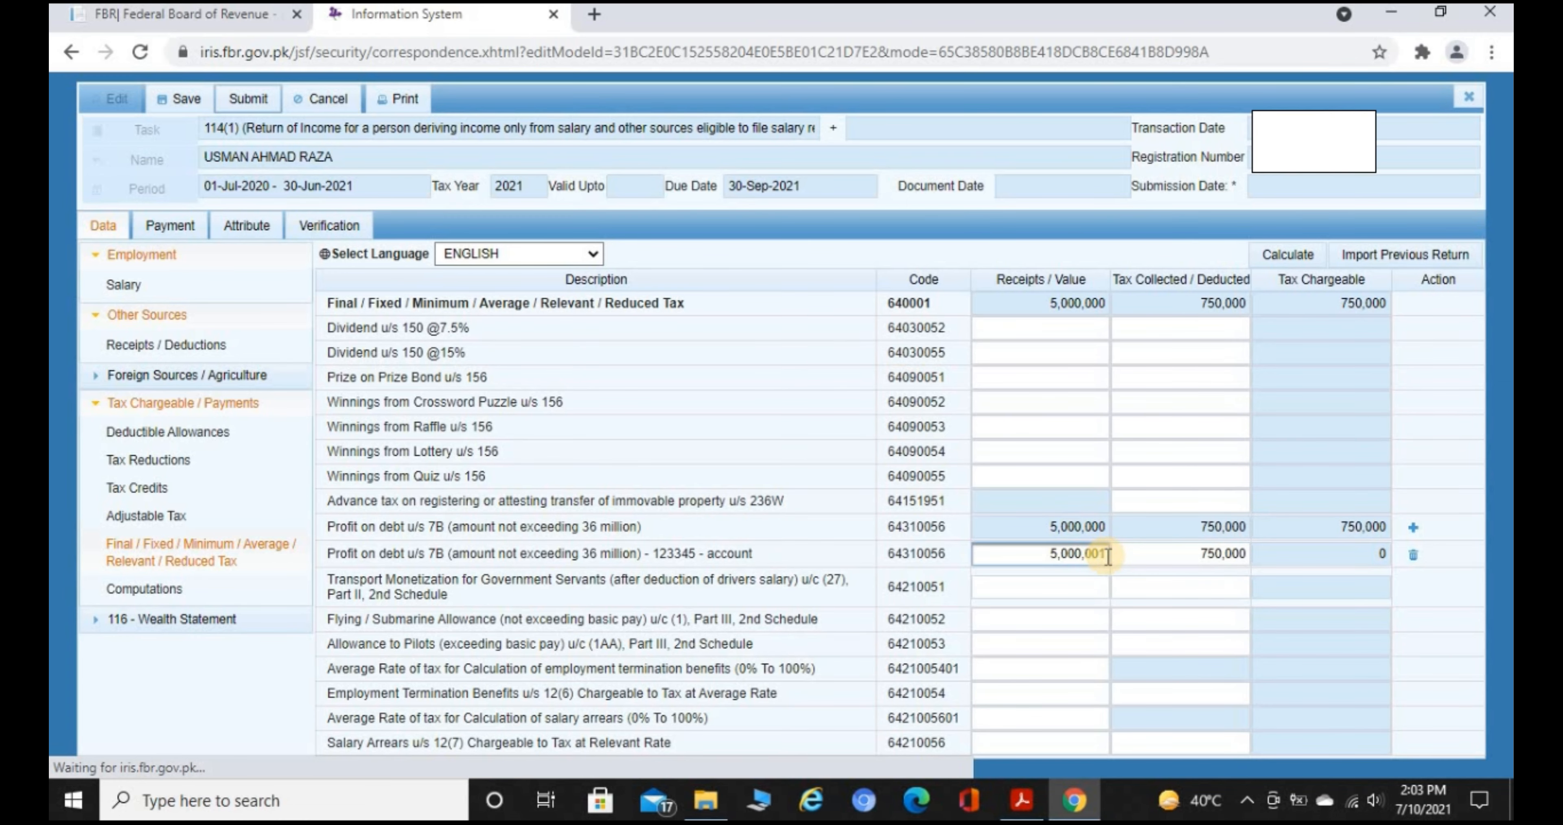
key("Tab")
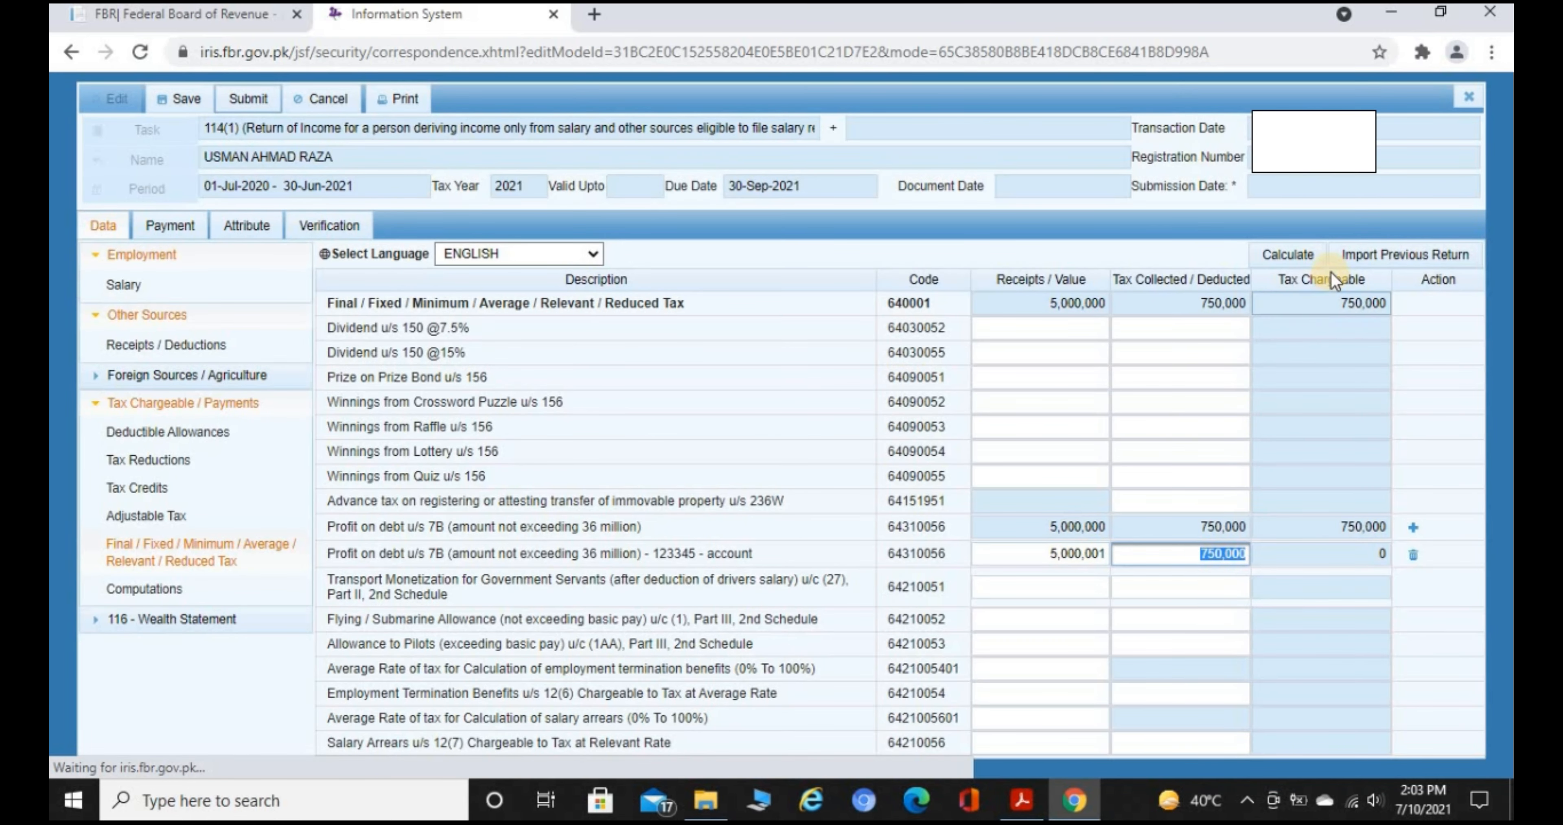
left_click(1288, 258)
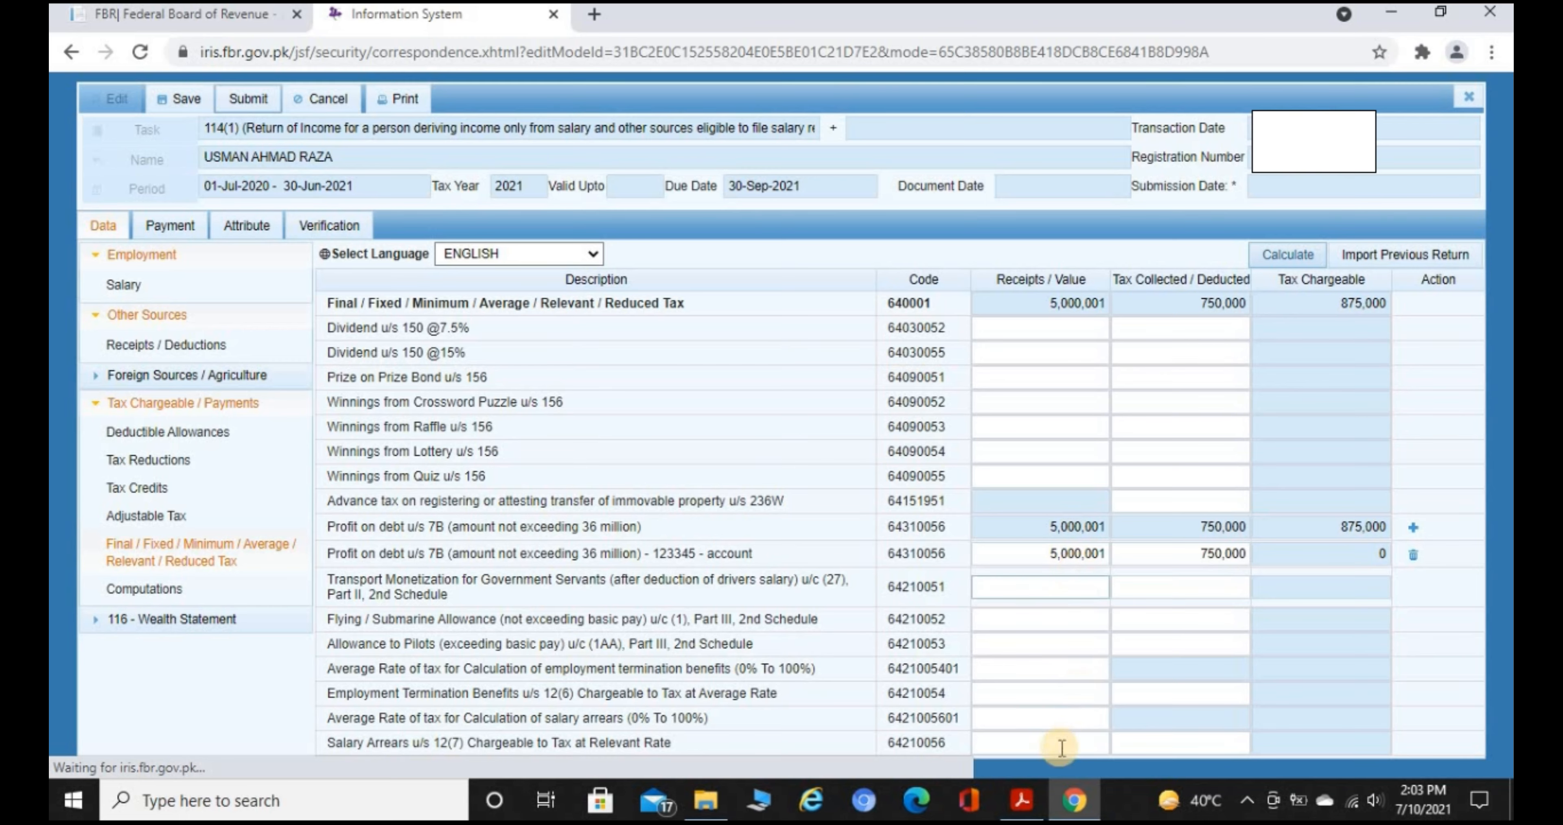
Step: Highlight the 17.5% rate for profit above Rs.5,000,000 in the Ordinance PDF's 7B rate table
left_click(1015, 803)
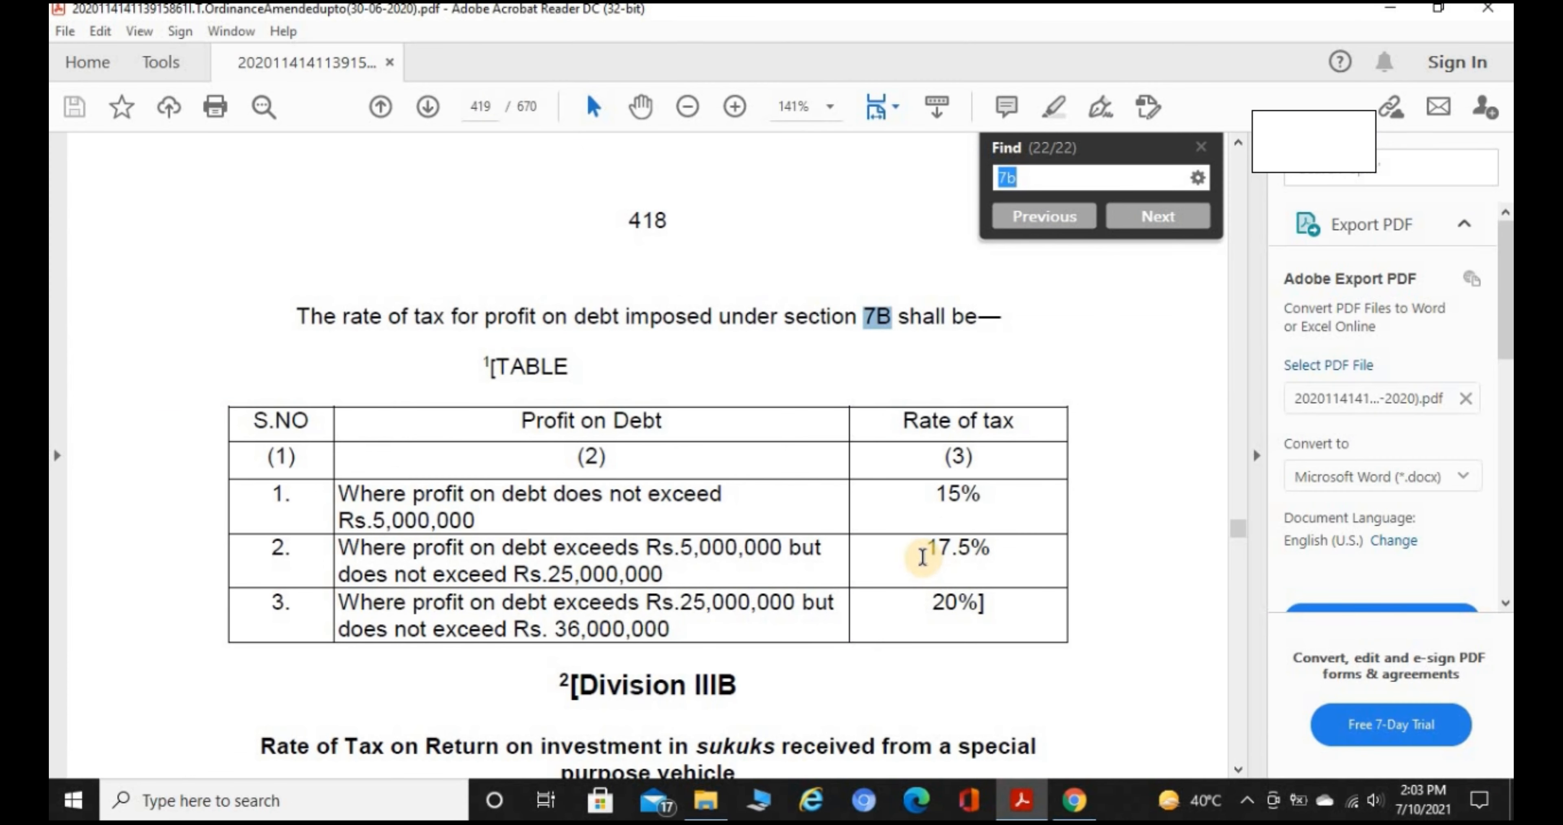
mouse_move(922, 553)
left_mouse_down()
mouse_move(977, 551)
mouse_move(948, 558)
left_mouse_up()
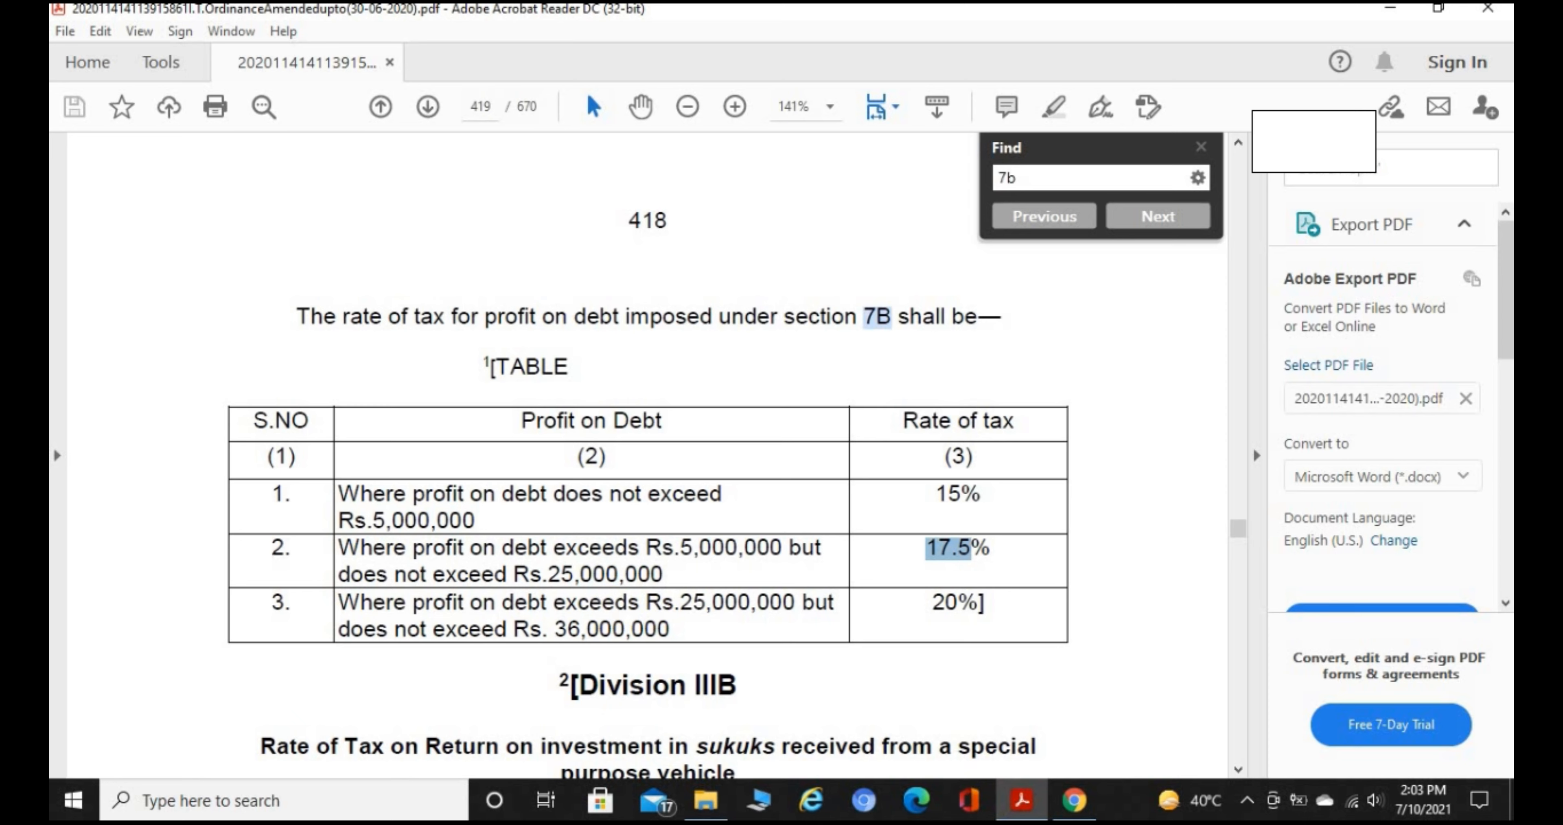
left_click_drag(934, 549, 969, 563)
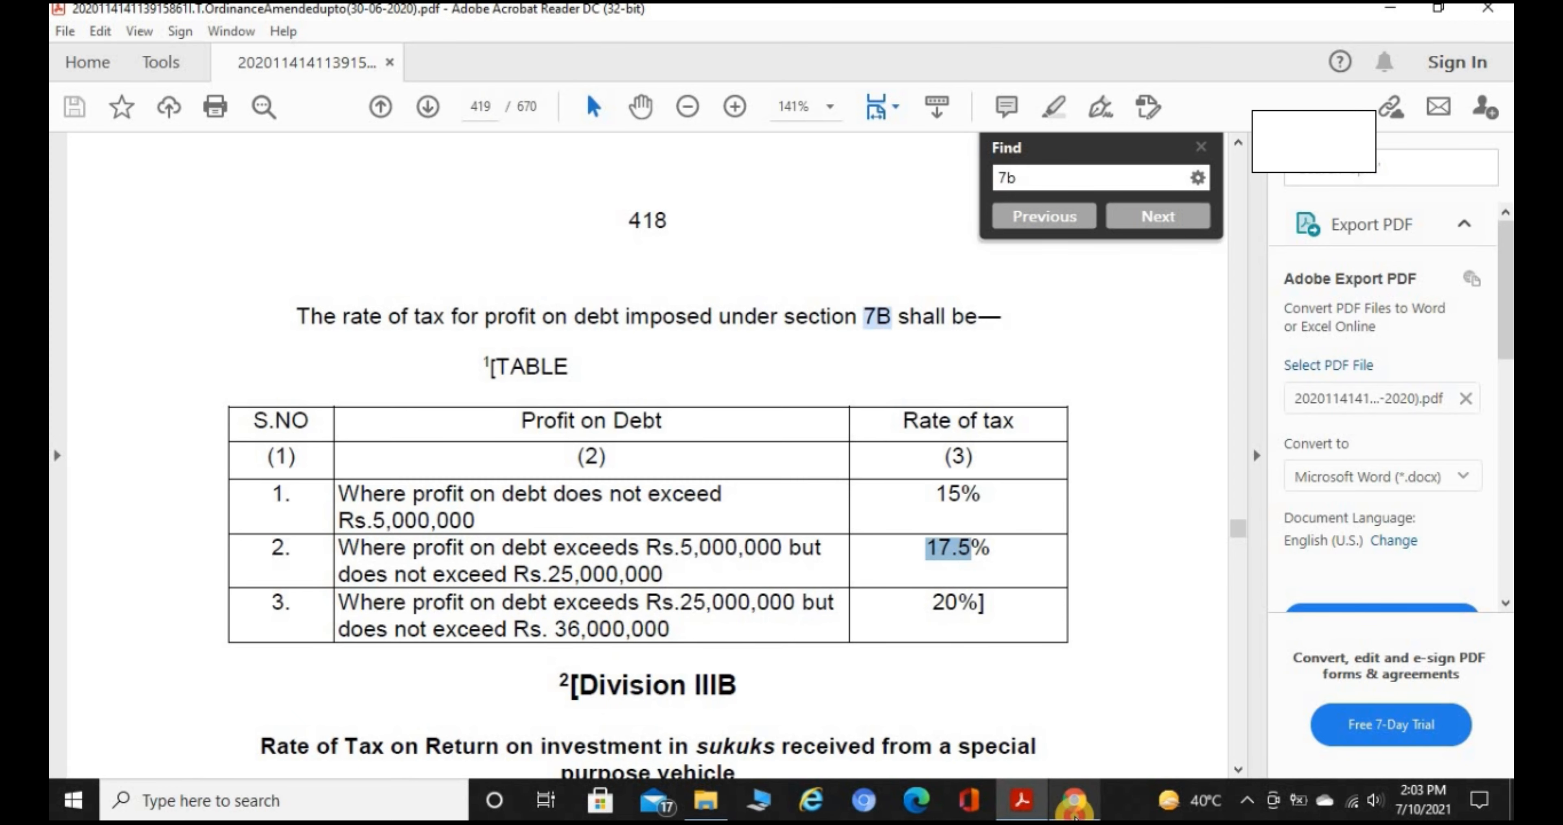
left_click(1074, 803)
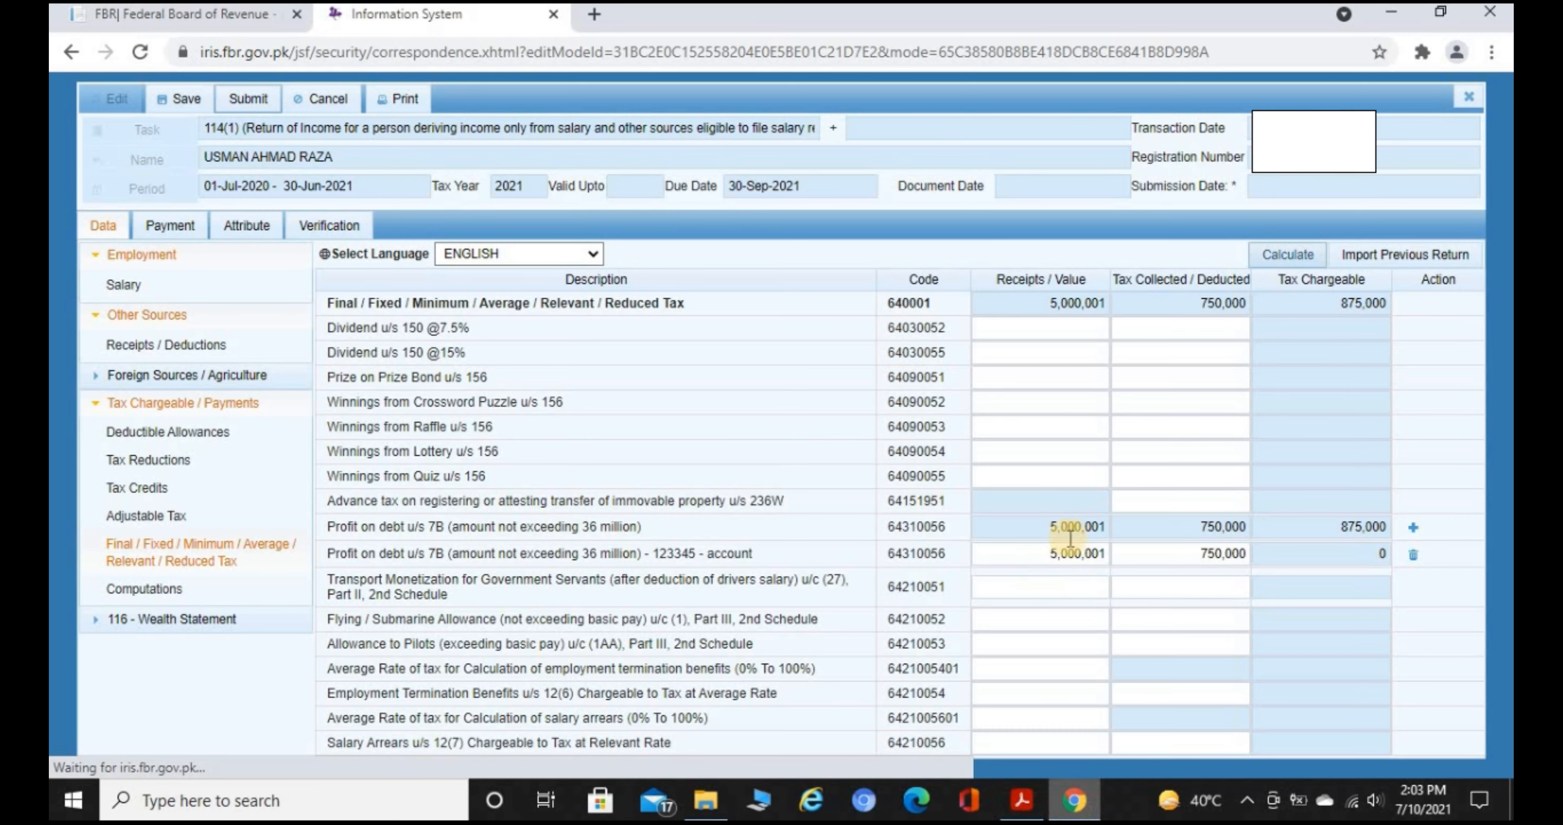
Step: Make the second 7B row's receipts 36,000,001 and recalculate twice, which produces a validation error
left_click(1039, 552)
type("36")
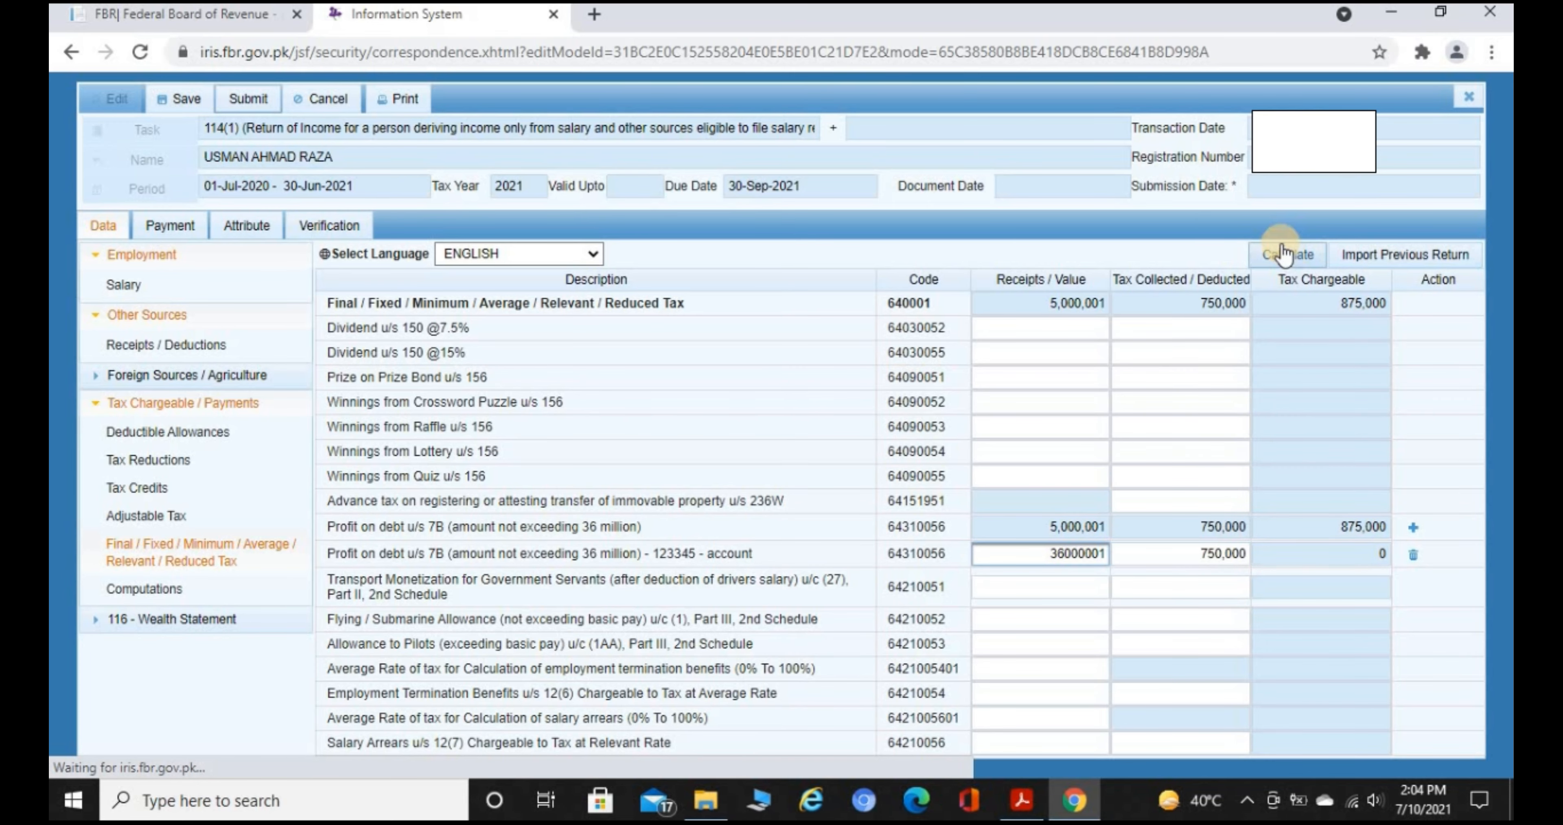
left_click(1282, 250)
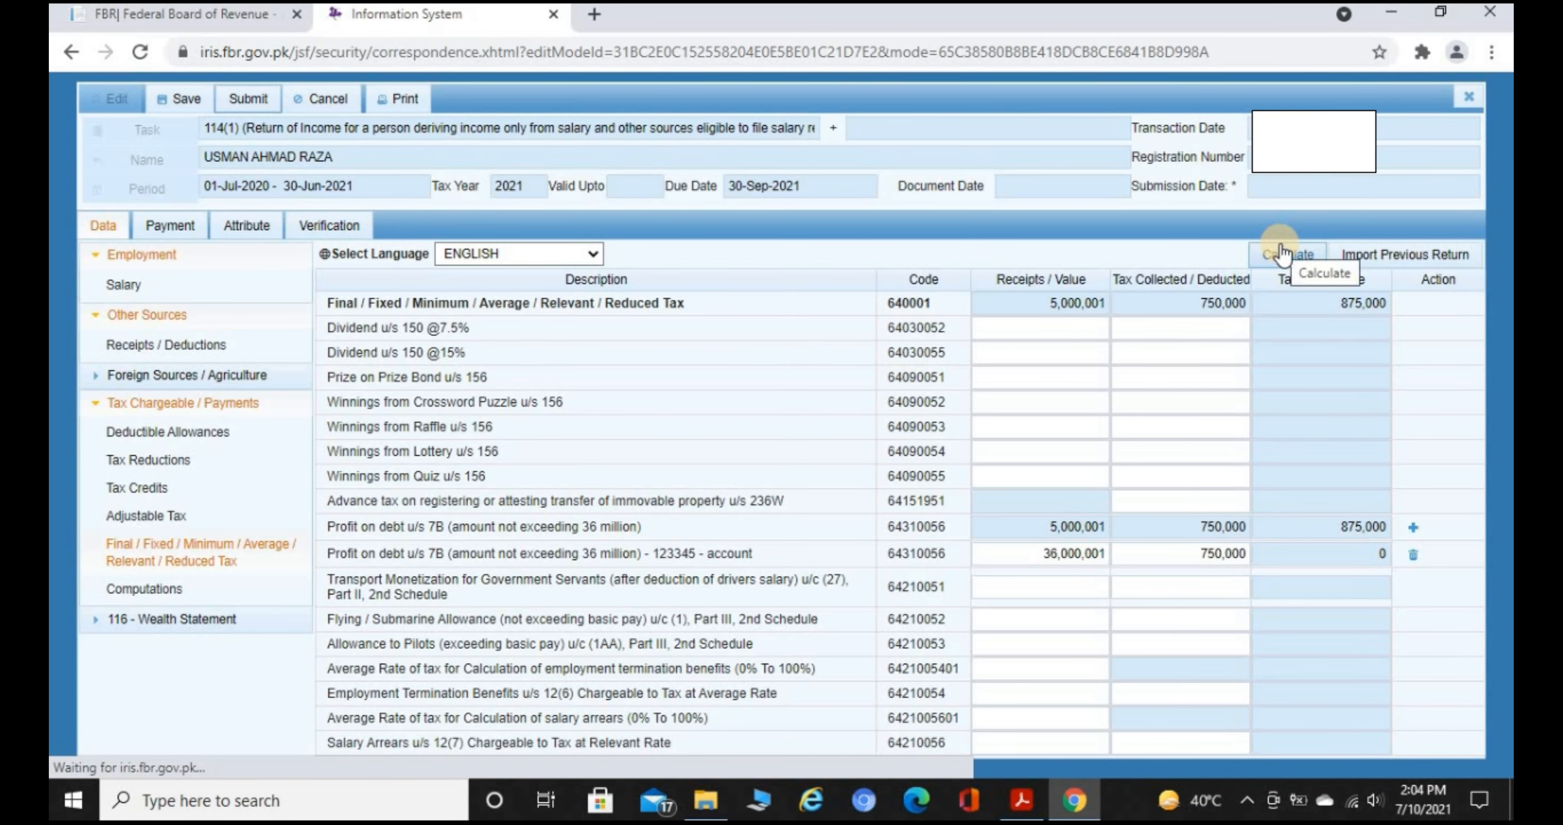
left_click(1282, 250)
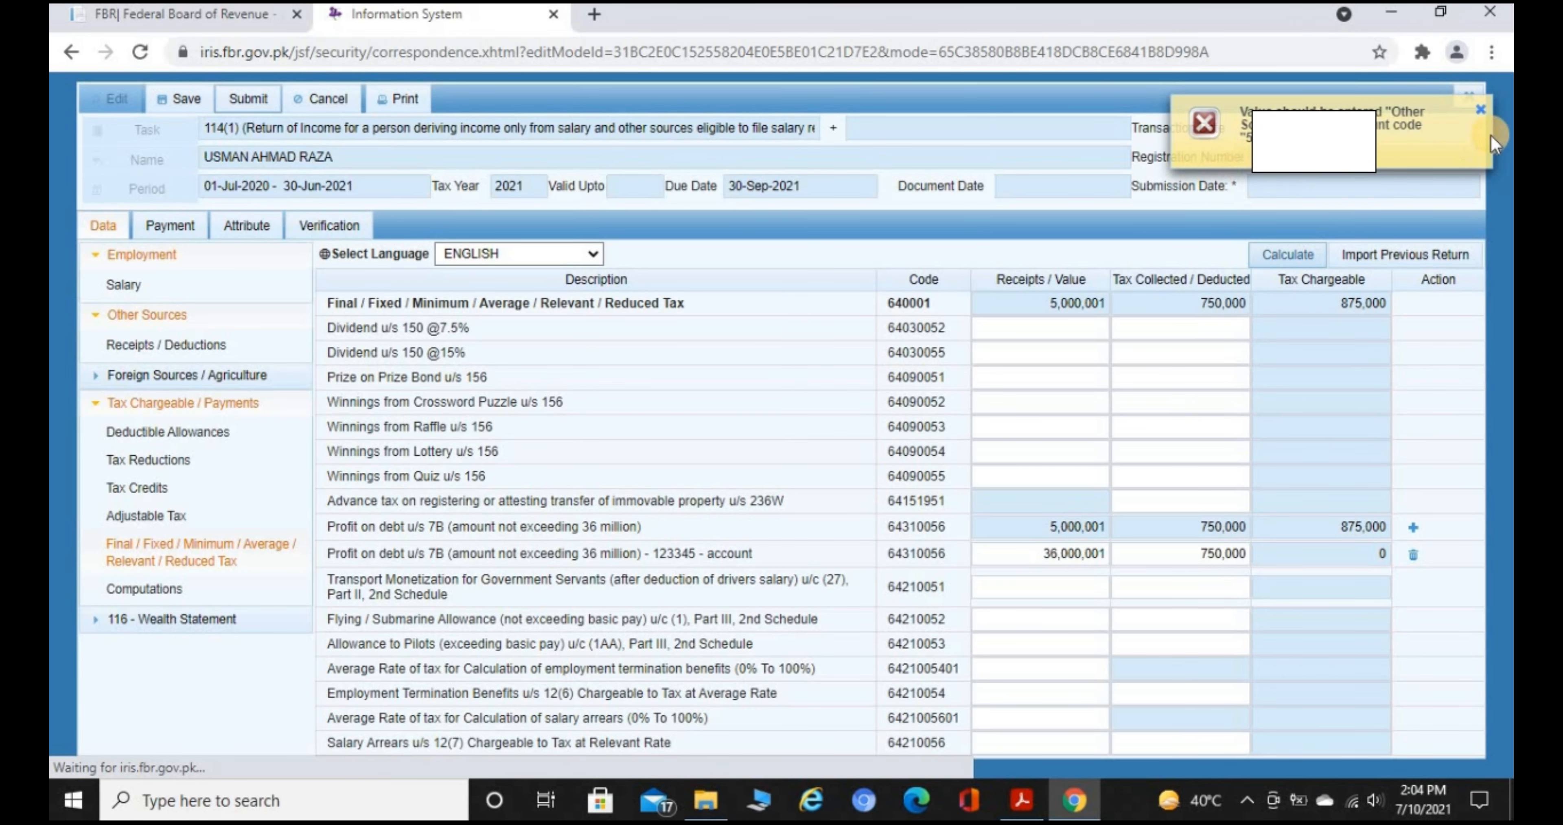
Step: Clear the 36,000,001 row's amounts, put placeholder 1s in both cells, then delete that 7B row
left_click(1032, 553)
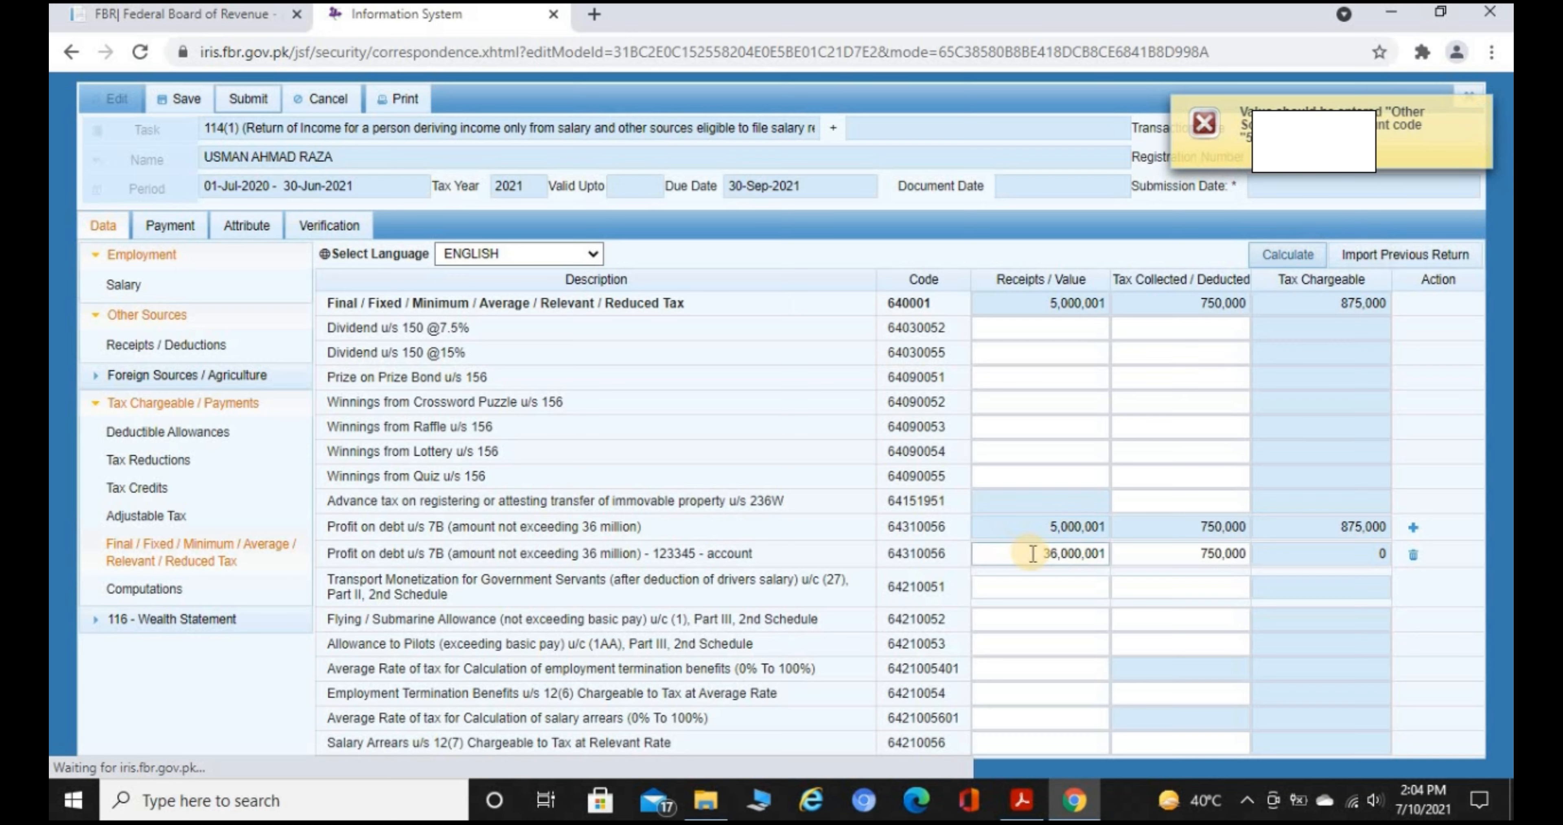
left_click_drag(1032, 553, 1204, 559)
key("ctrl+c")
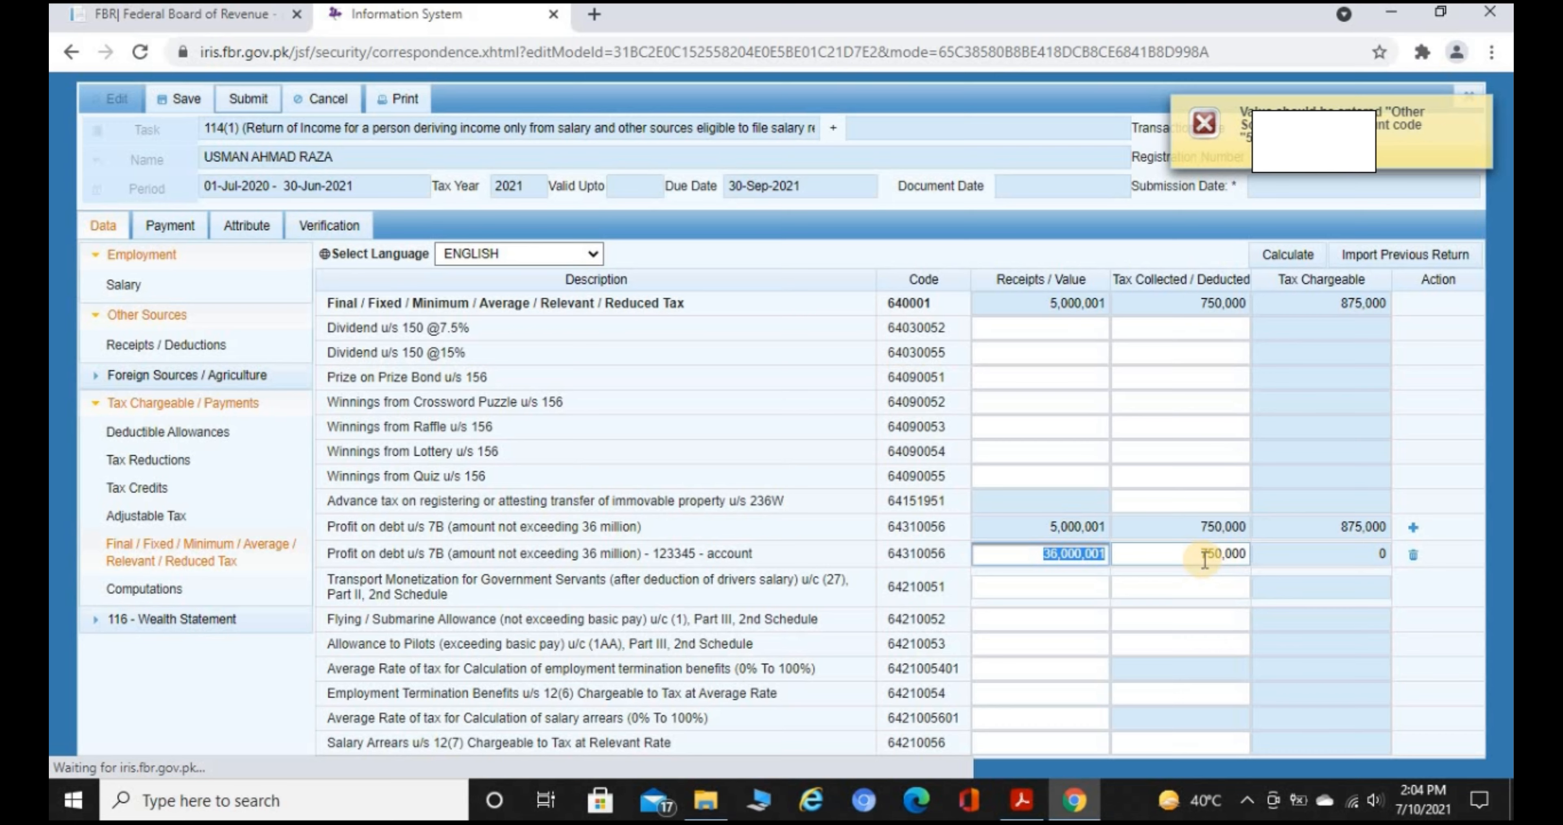
key("BackSpace")
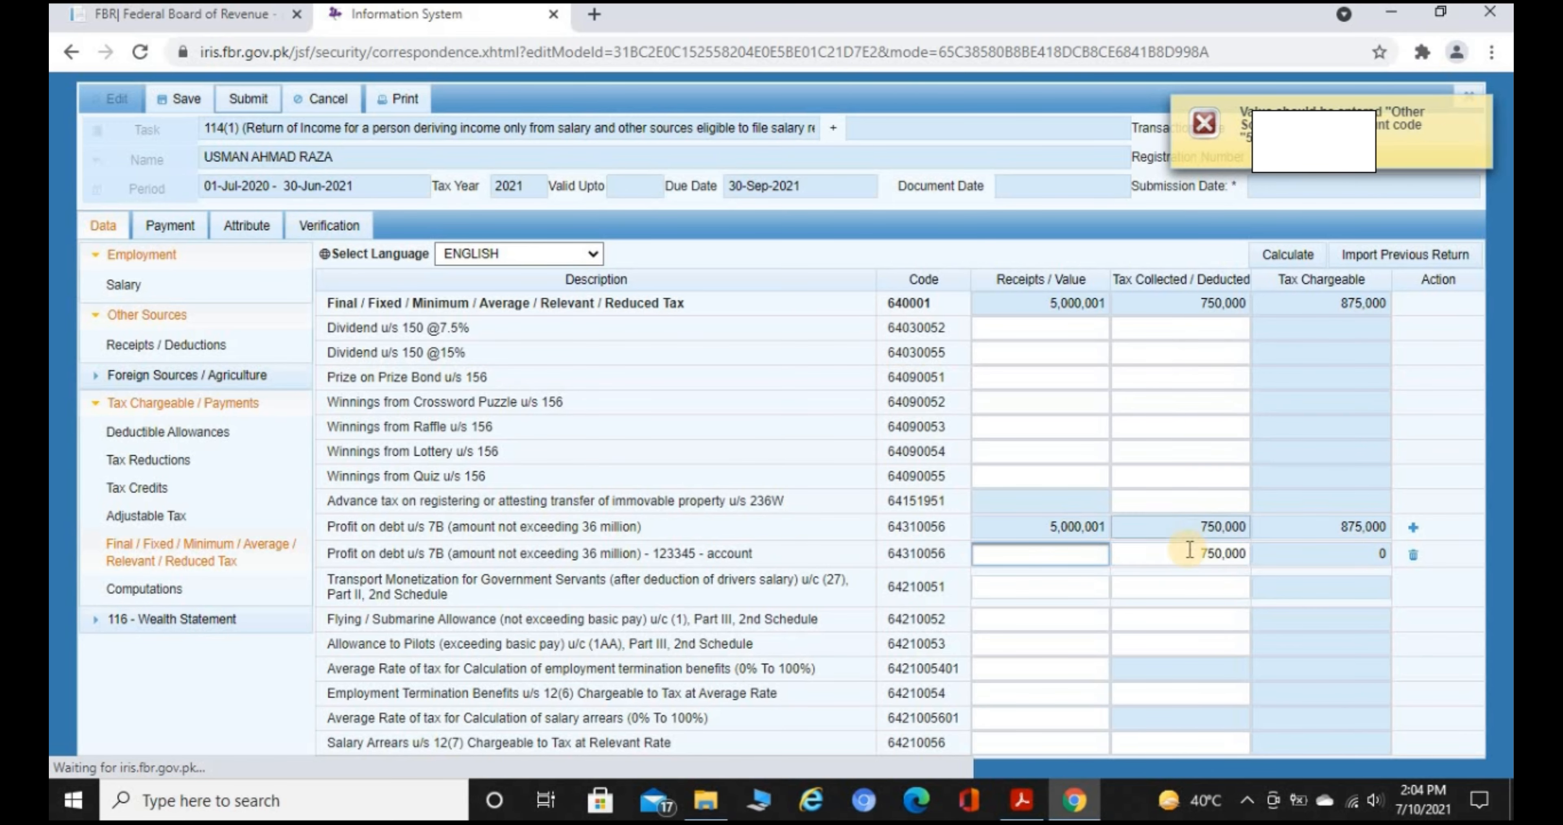
left_click_drag(1187, 550, 1285, 555)
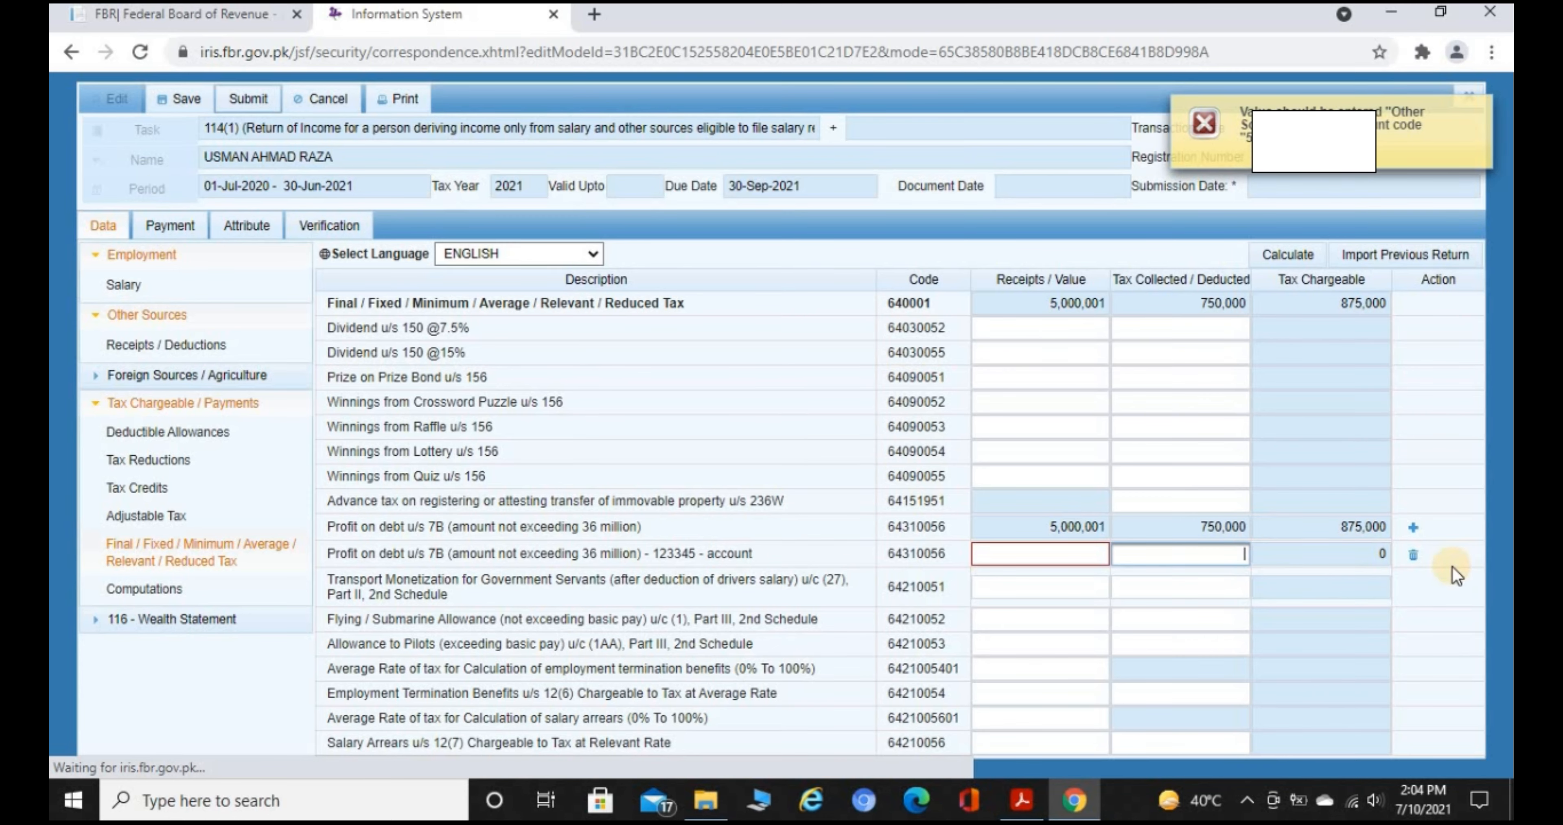
left_click(1415, 555)
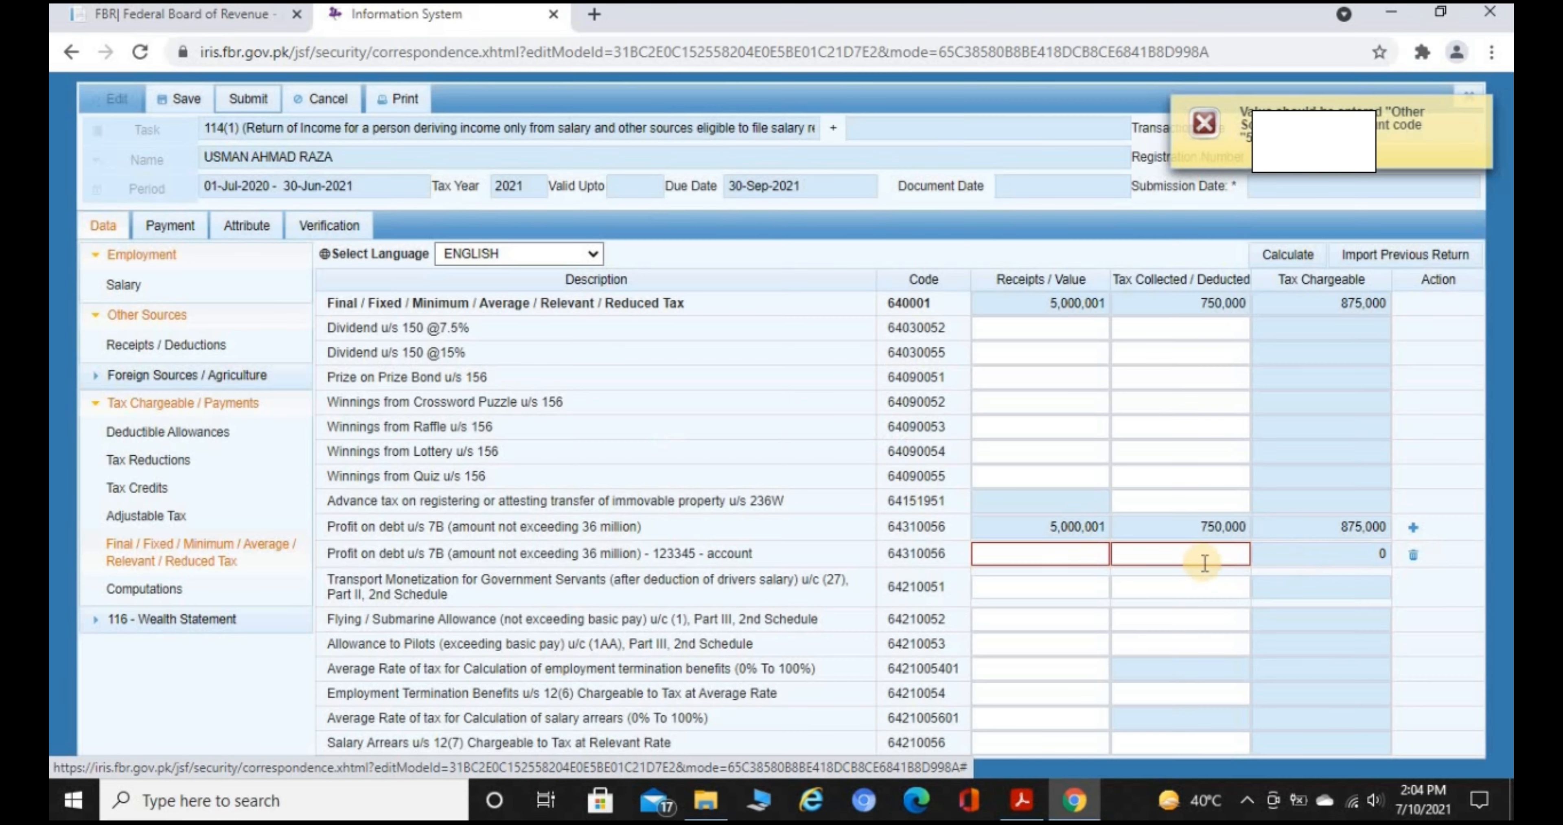
left_click(1188, 559)
type("1")
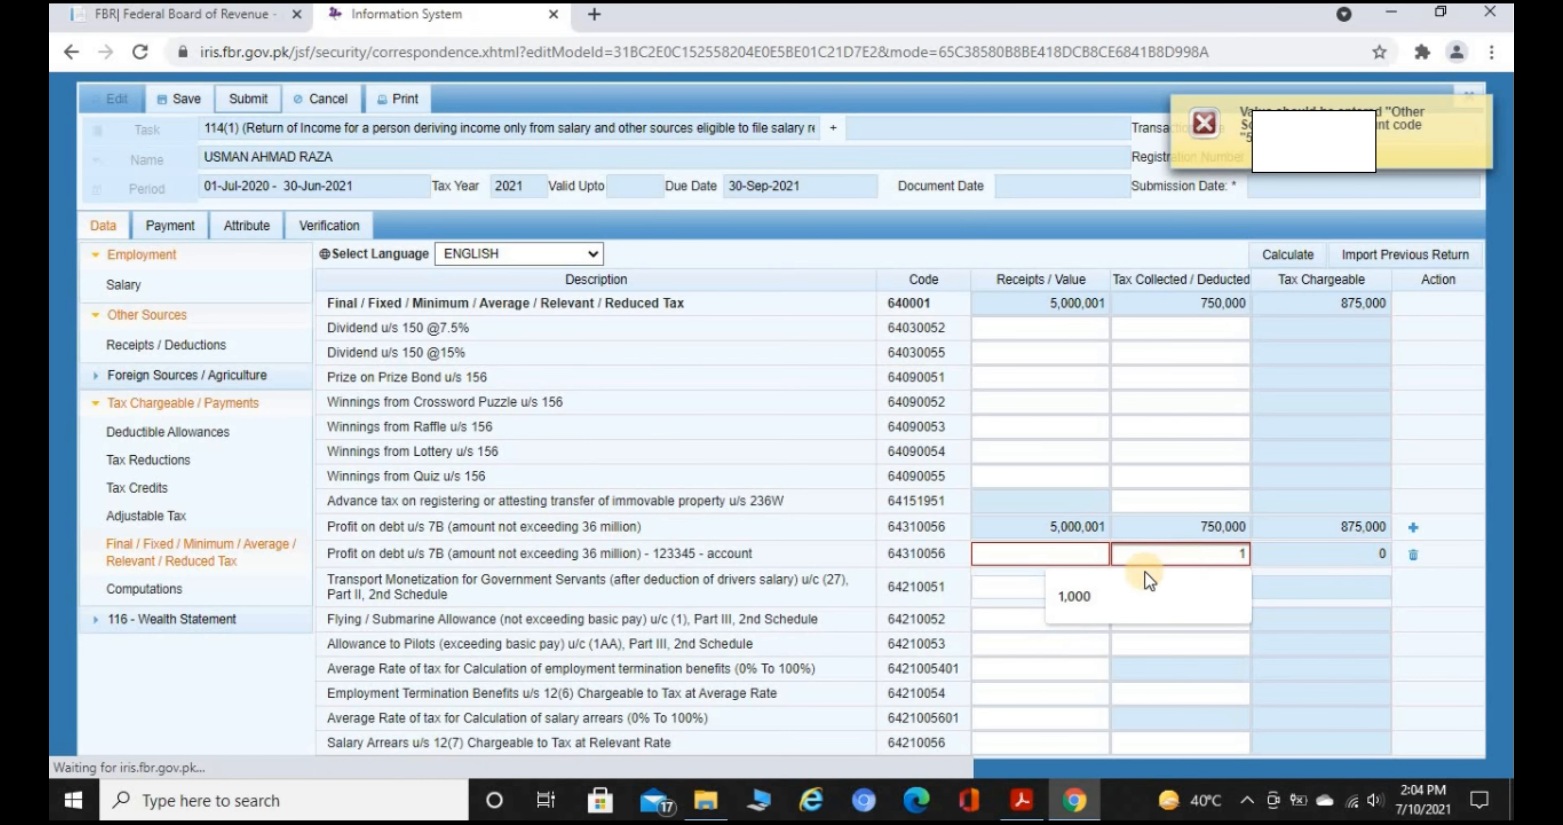
left_click(1078, 550)
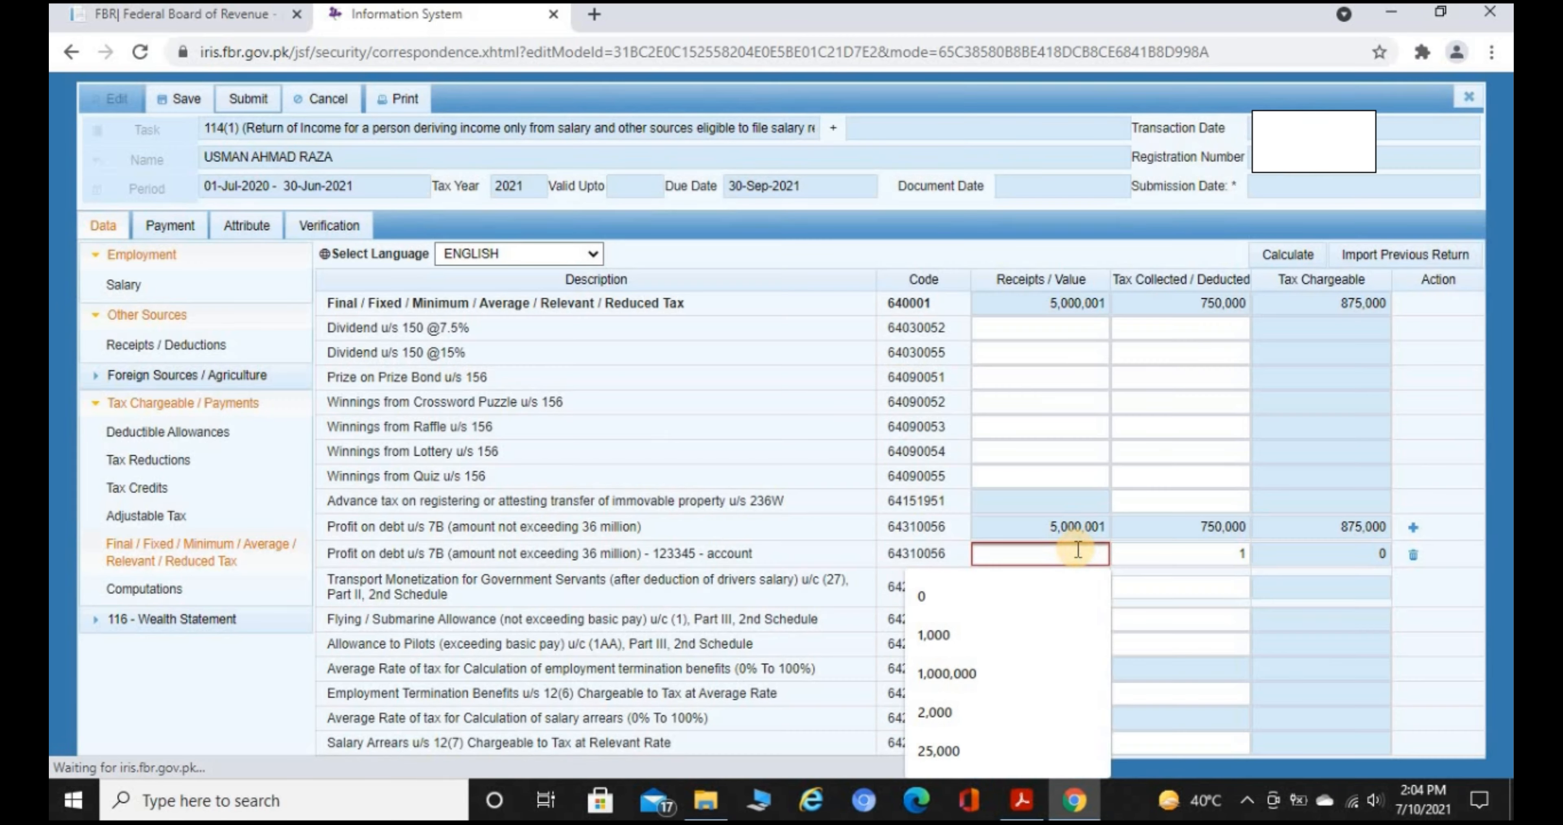
type("1")
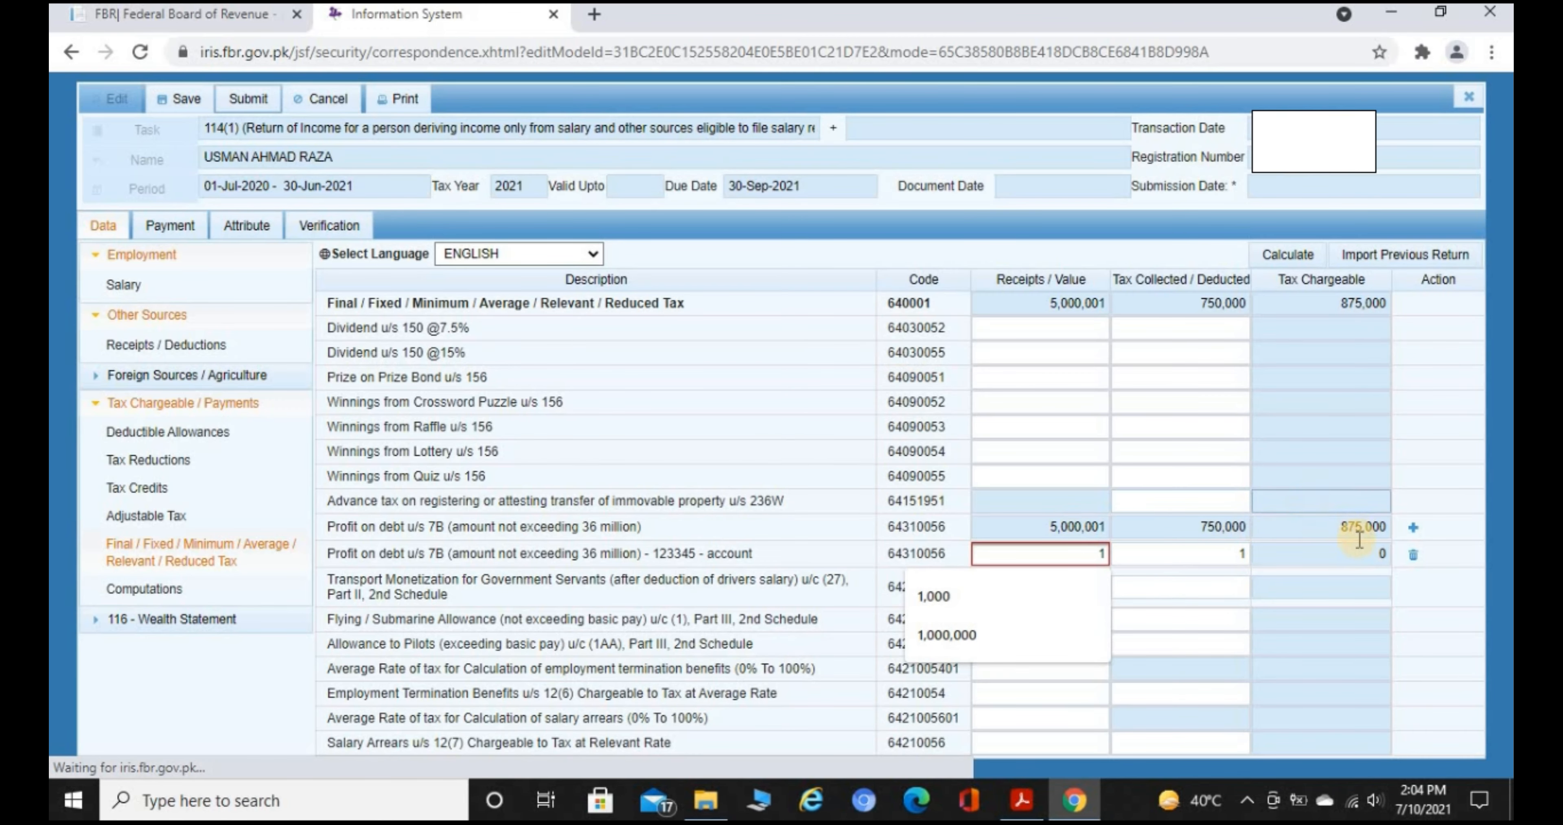
left_click(1413, 561)
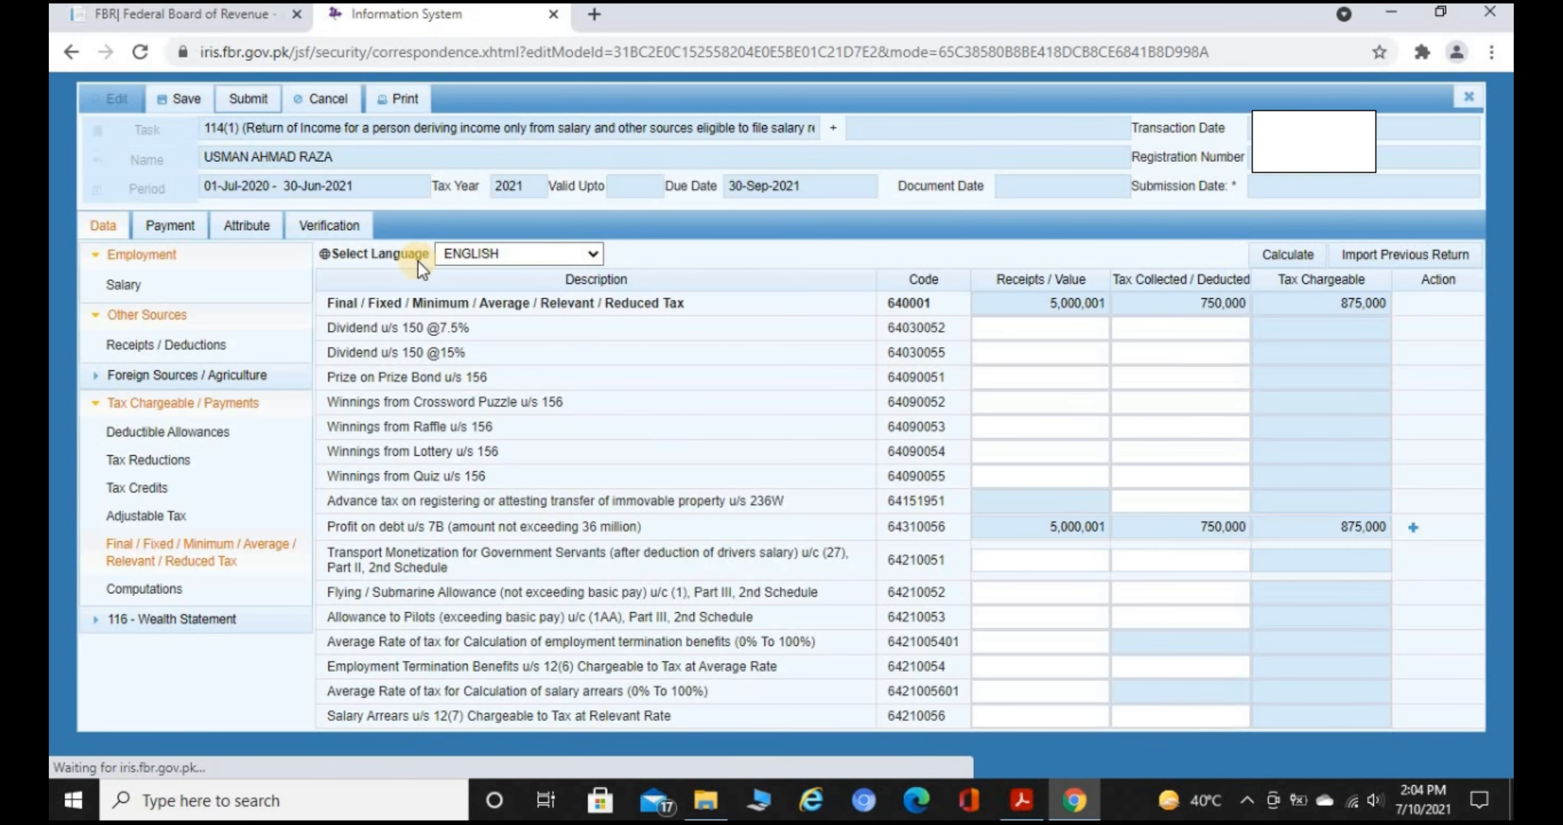
Step: Enter 36,000,001 for Profit on Debt over 36 million (code 500312) under Other Sources and recalculate
left_click(175, 348)
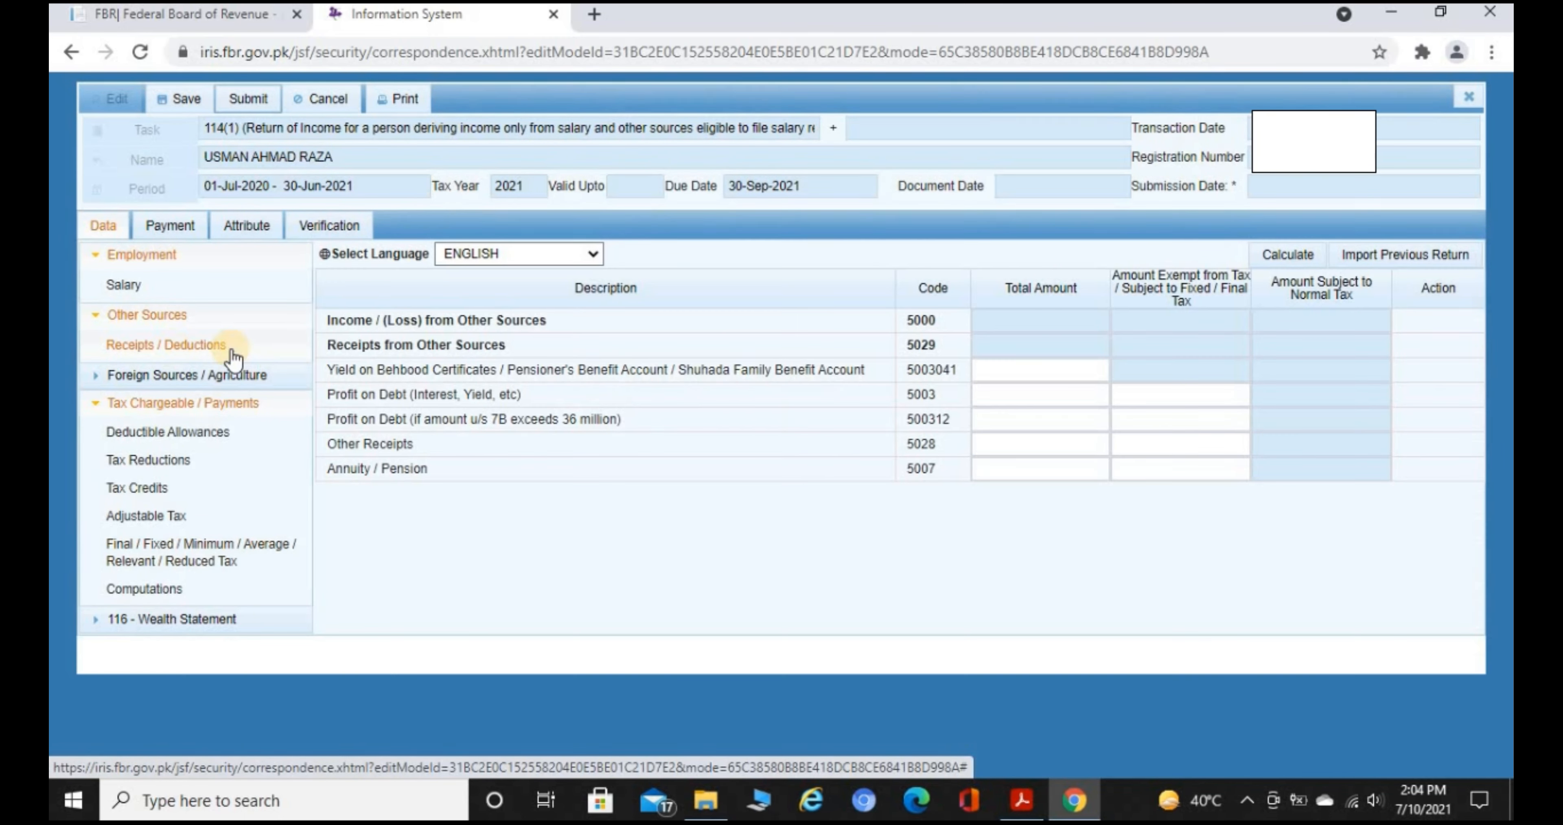
left_click(1036, 412)
key("ctrl+v")
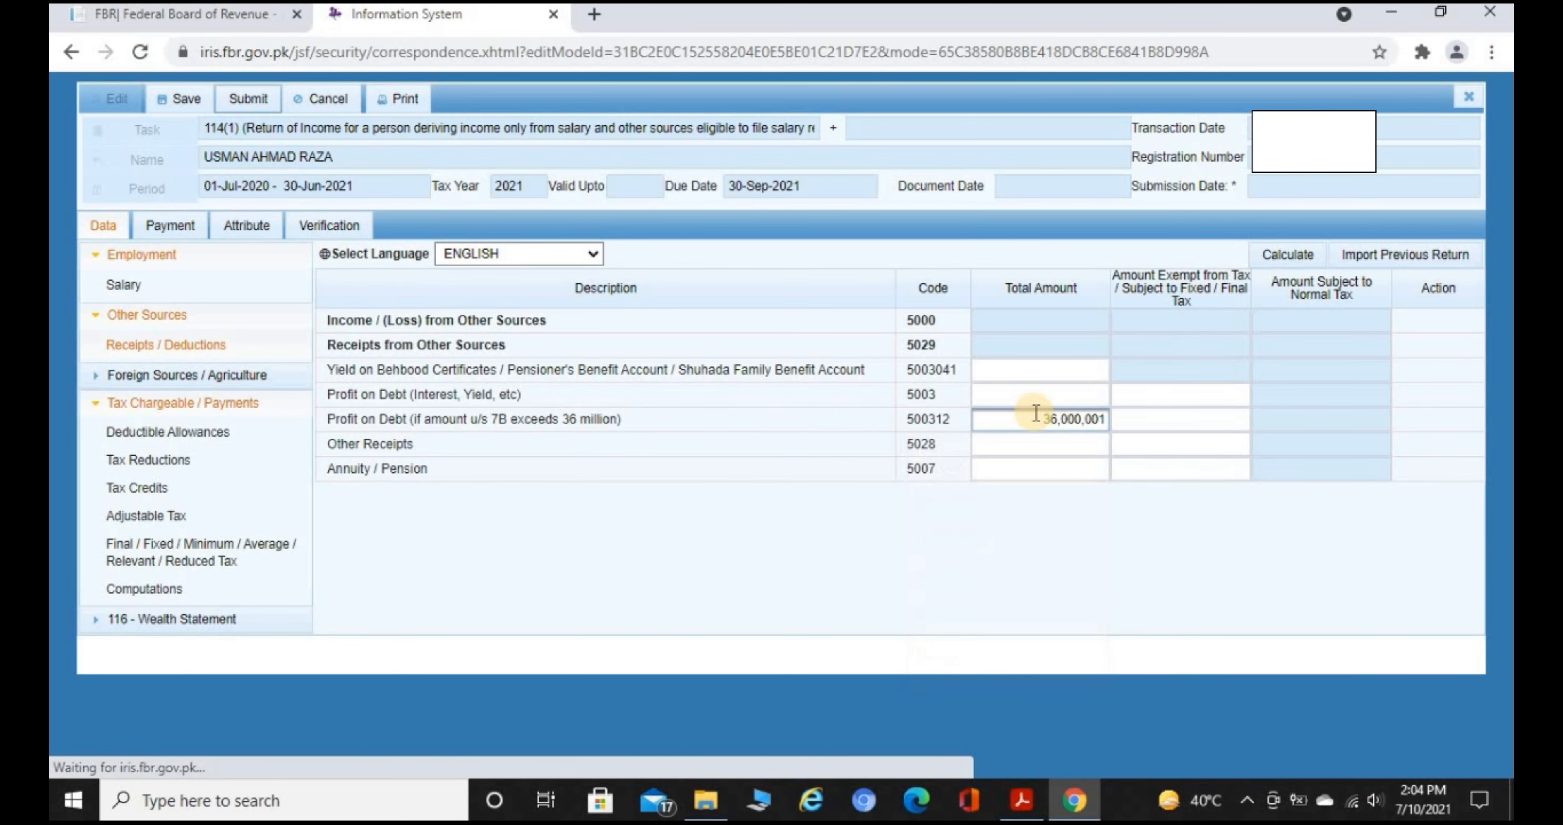
key("Tab")
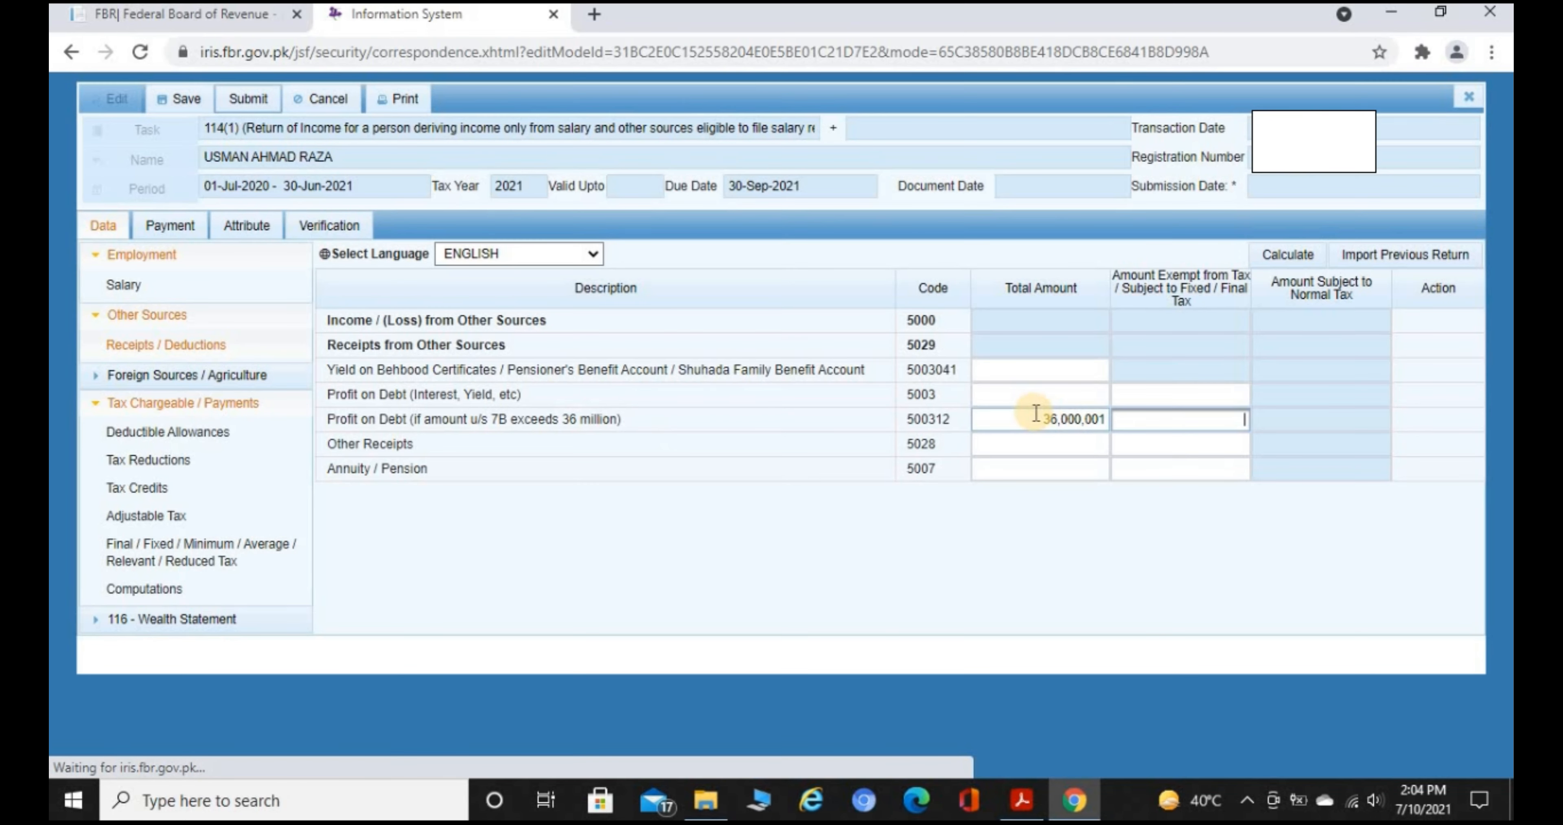
left_click(1284, 260)
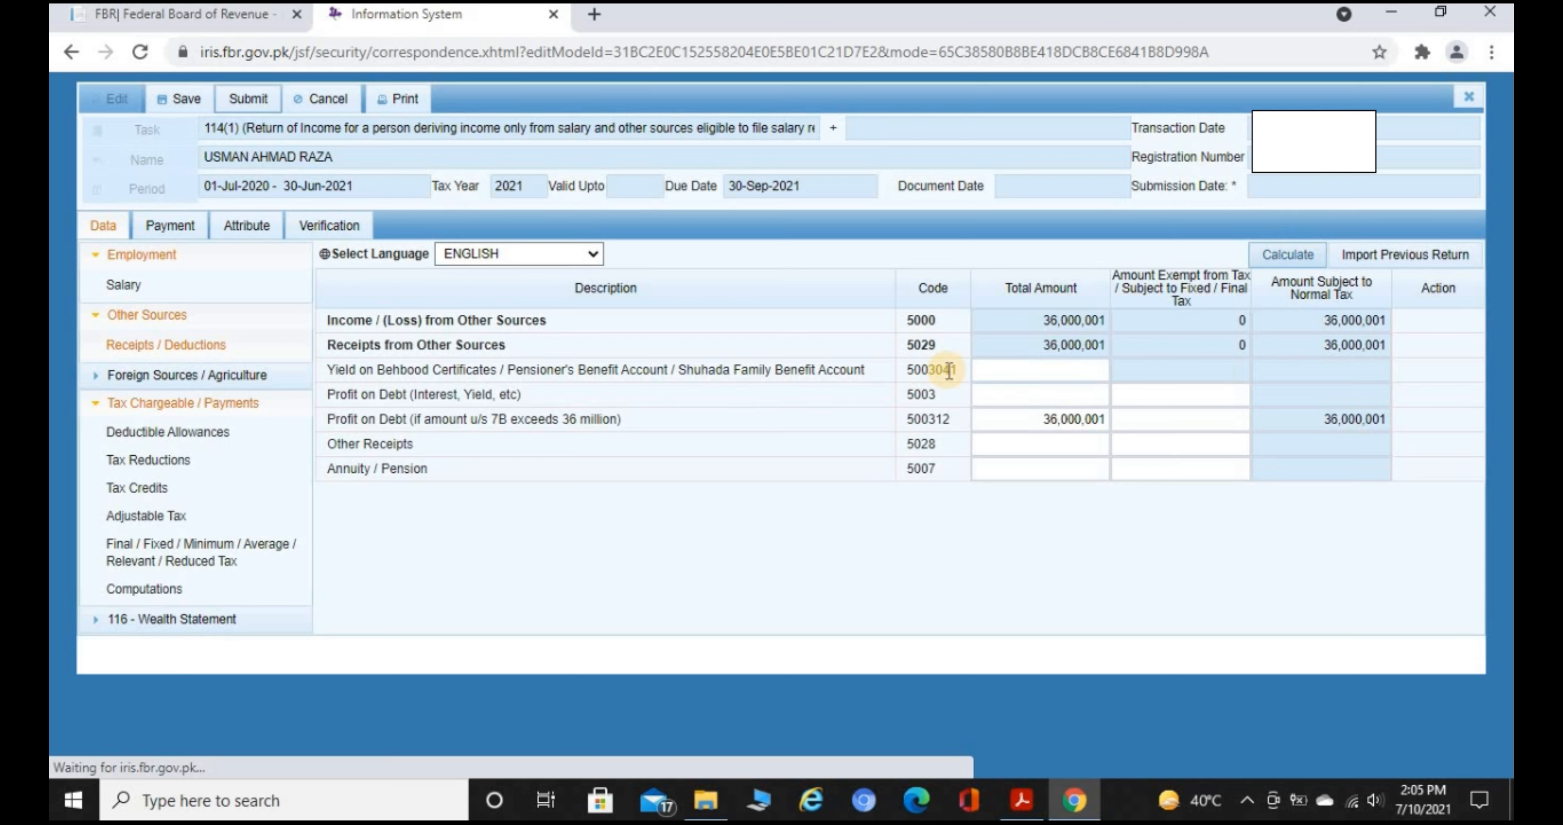
left_click(121, 619)
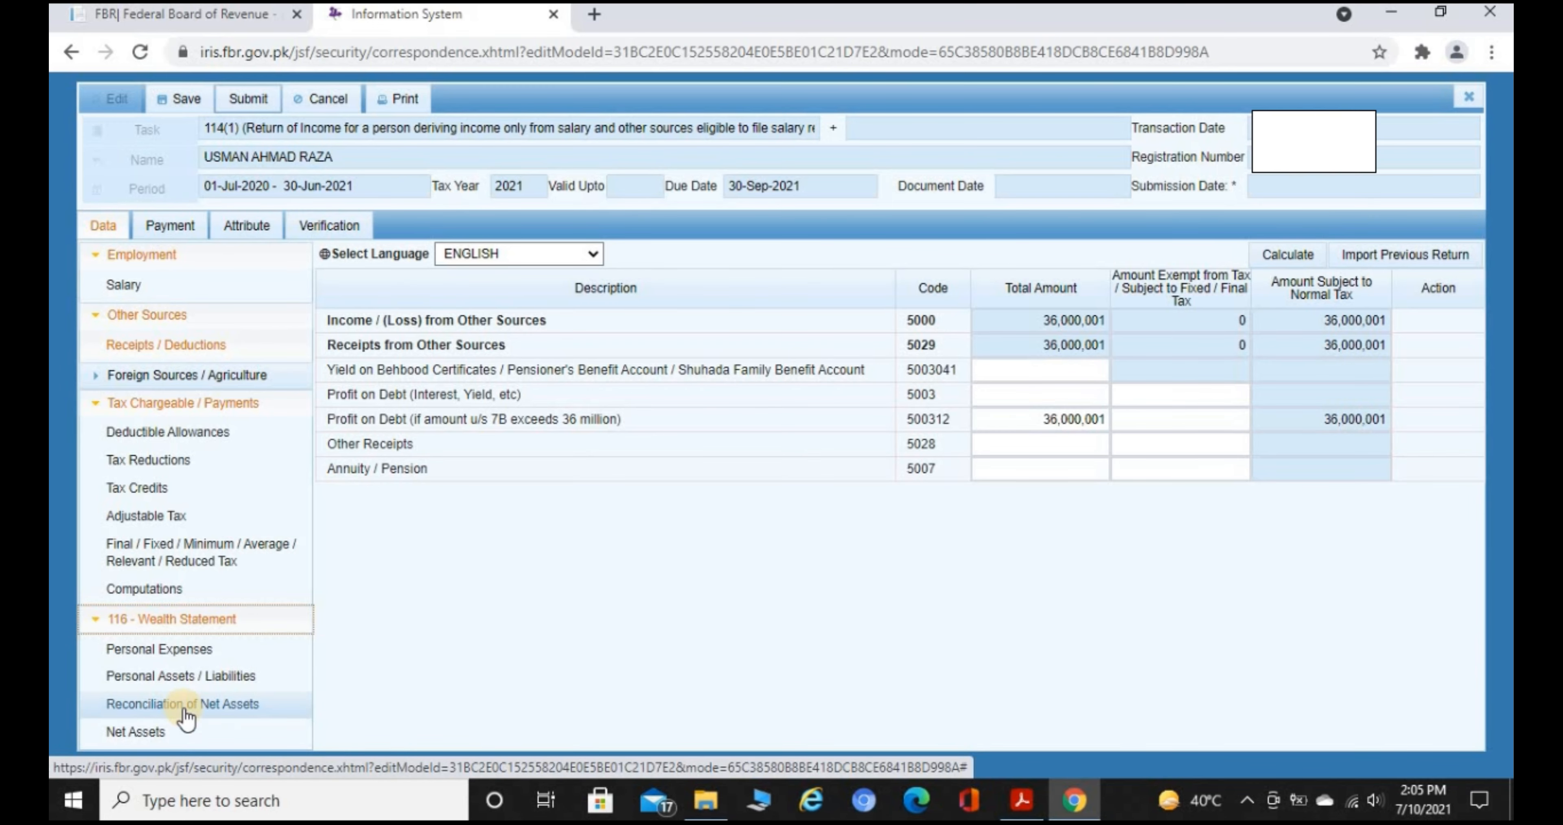
Step: In Reconciliation of Net Assets, try 36000001 in field 7031, clear it, and move to the 7033 Final/Fixed Tax row
left_click(182, 704)
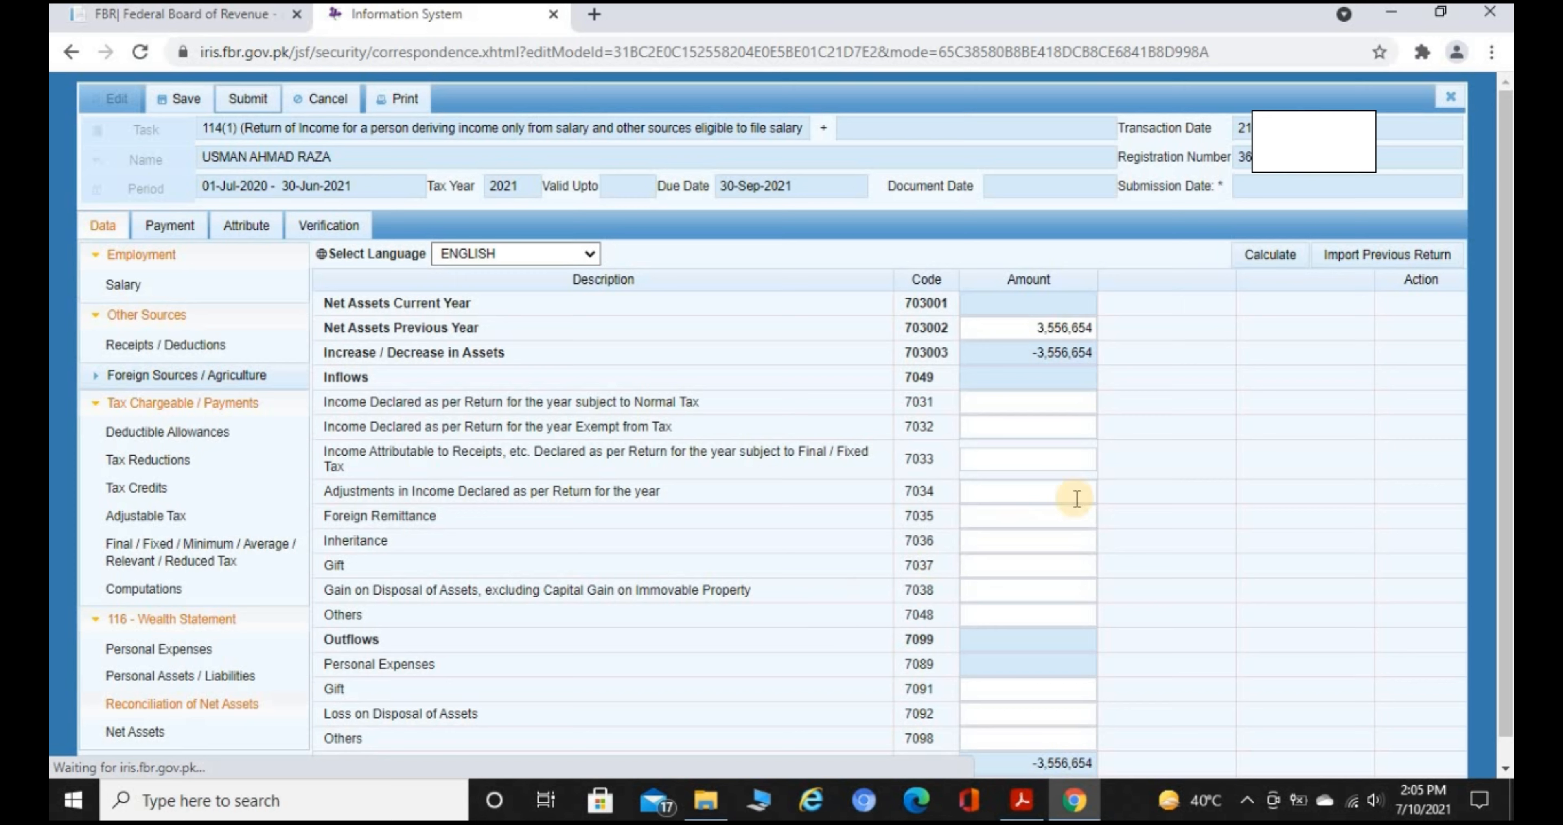
left_click(997, 403)
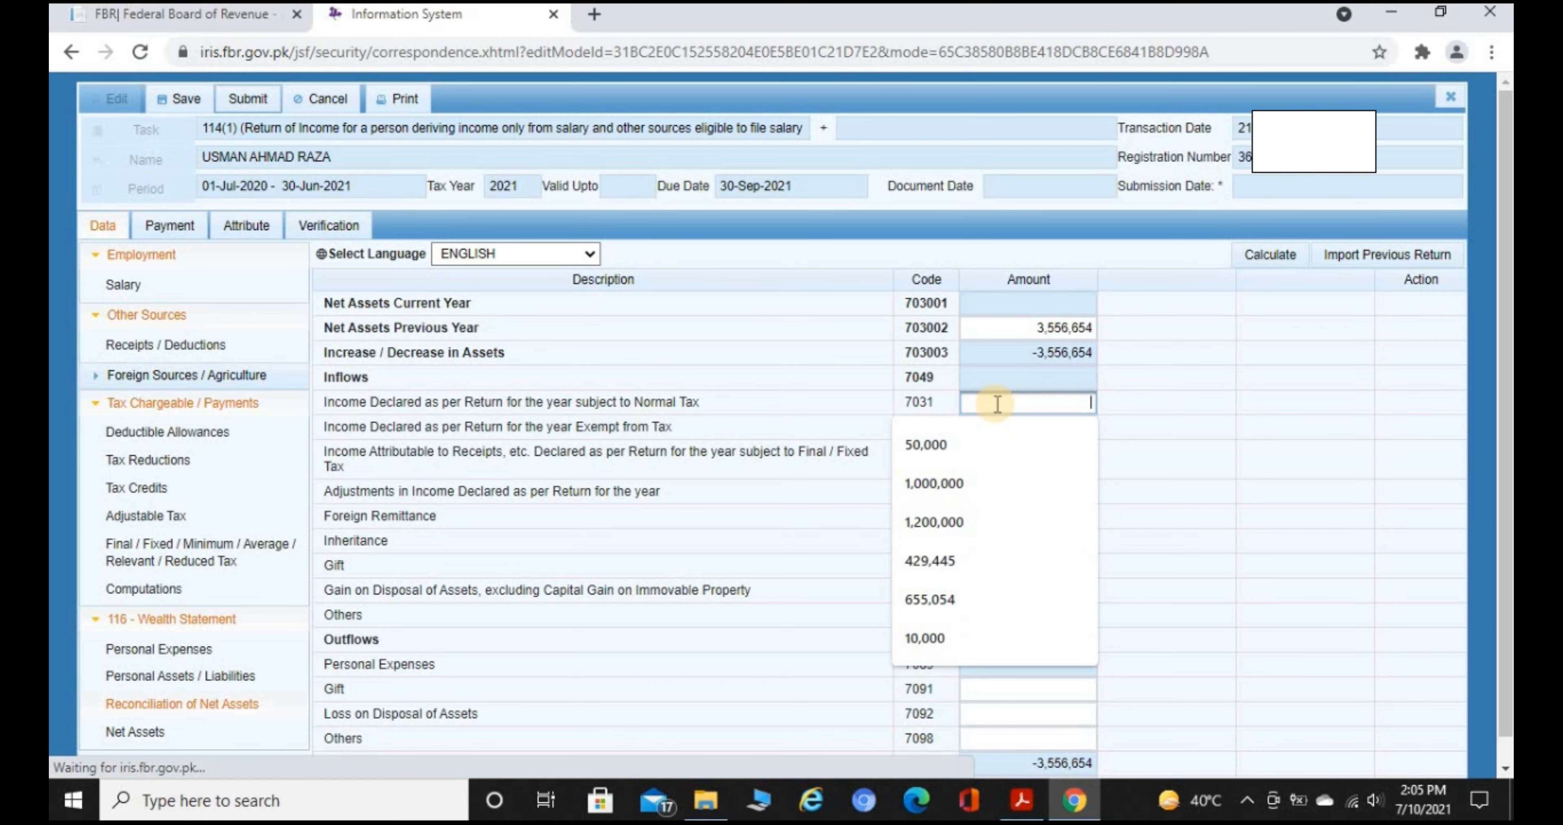
type("36000001")
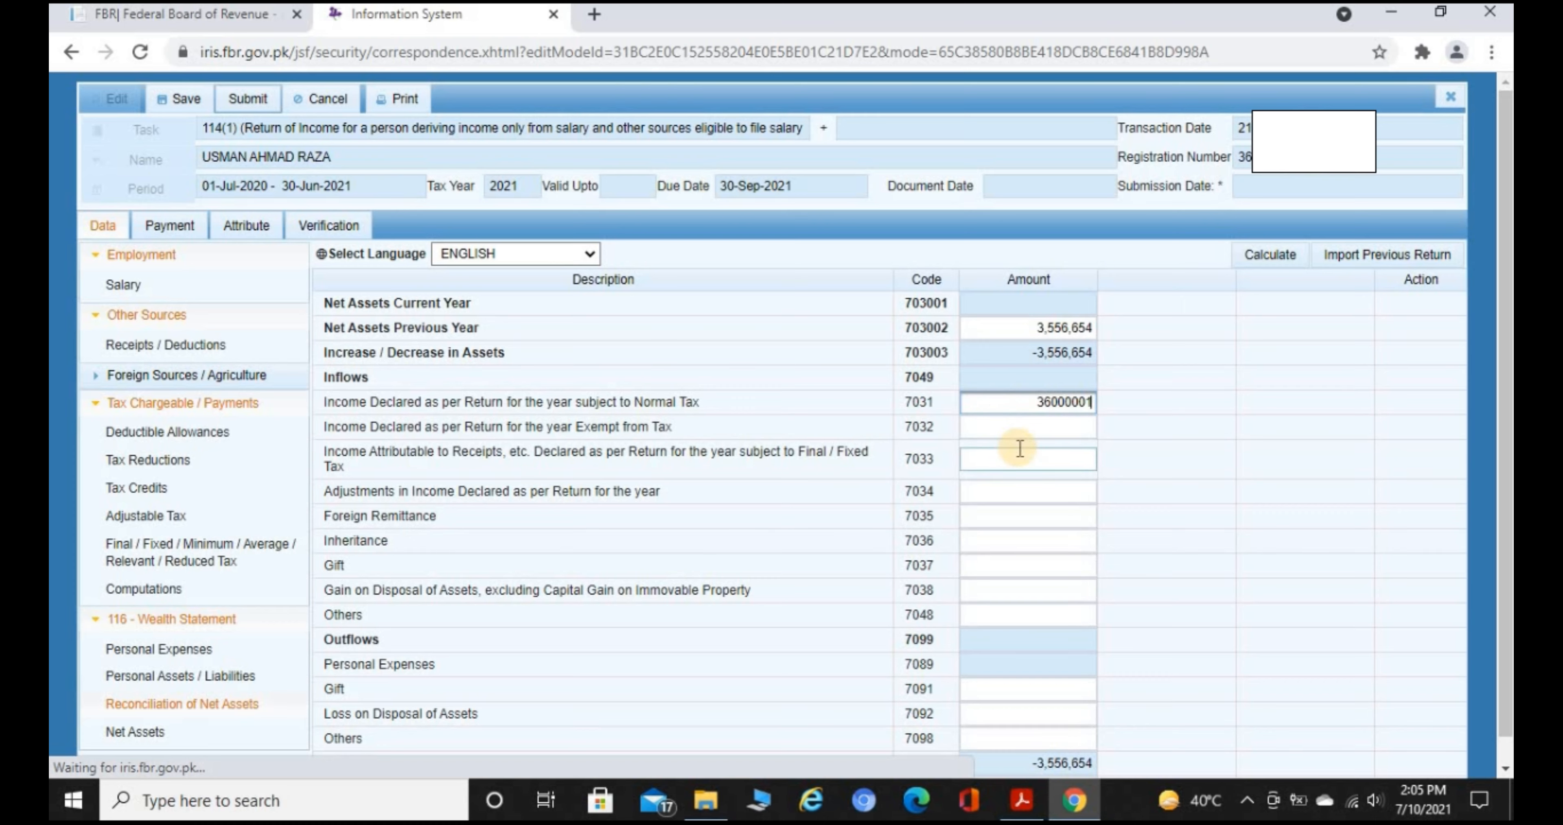
key("BackSpace")
key("BackSpace")
key("BackSpace")
key("BackSpace")
key("BackSpace")
key("BackSpace")
key("BackSpace")
key("BackSpace")
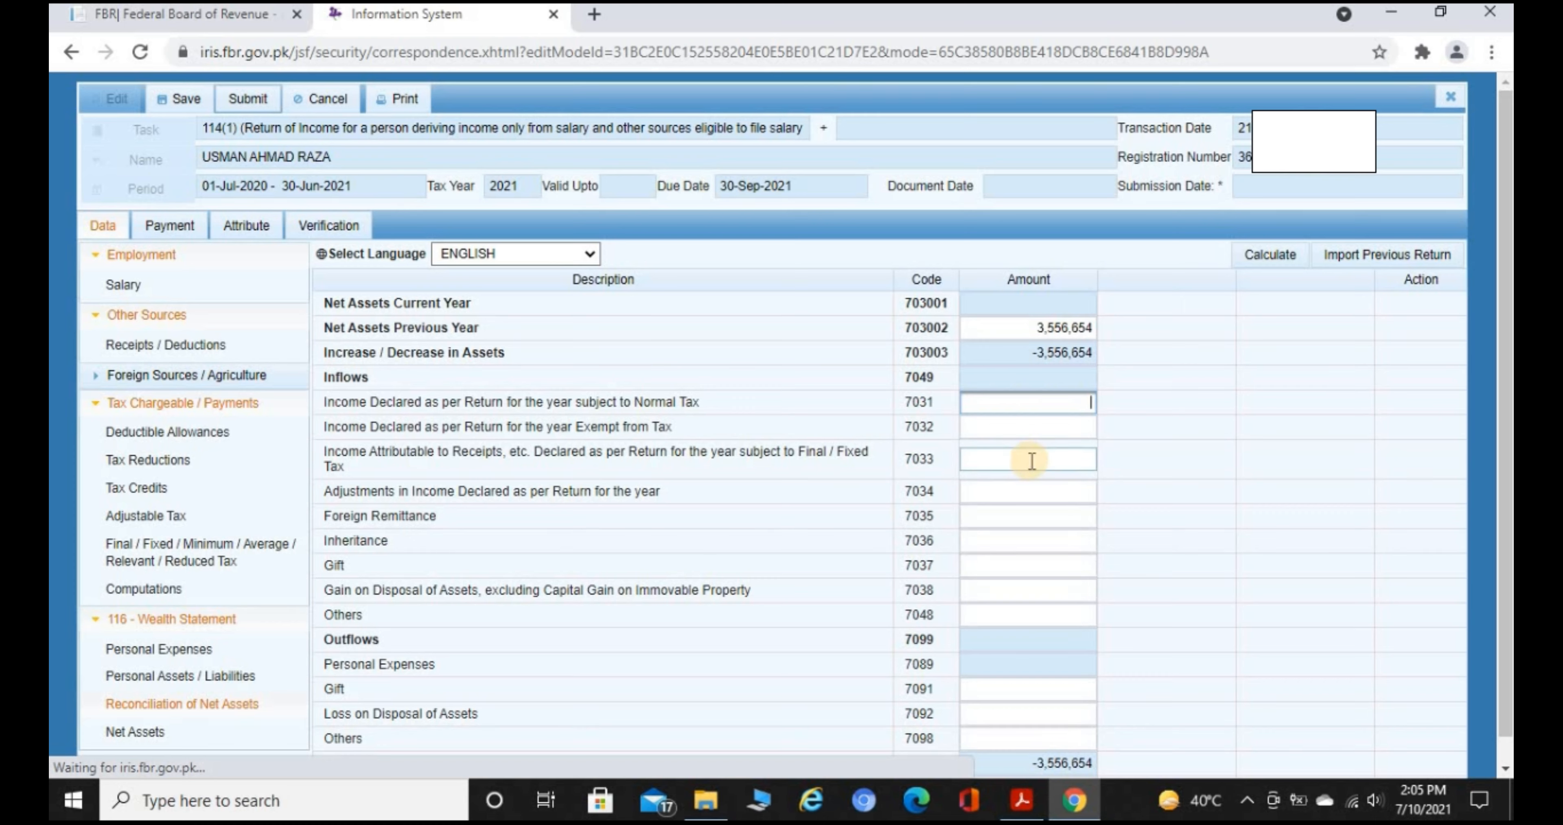
left_click(1032, 460)
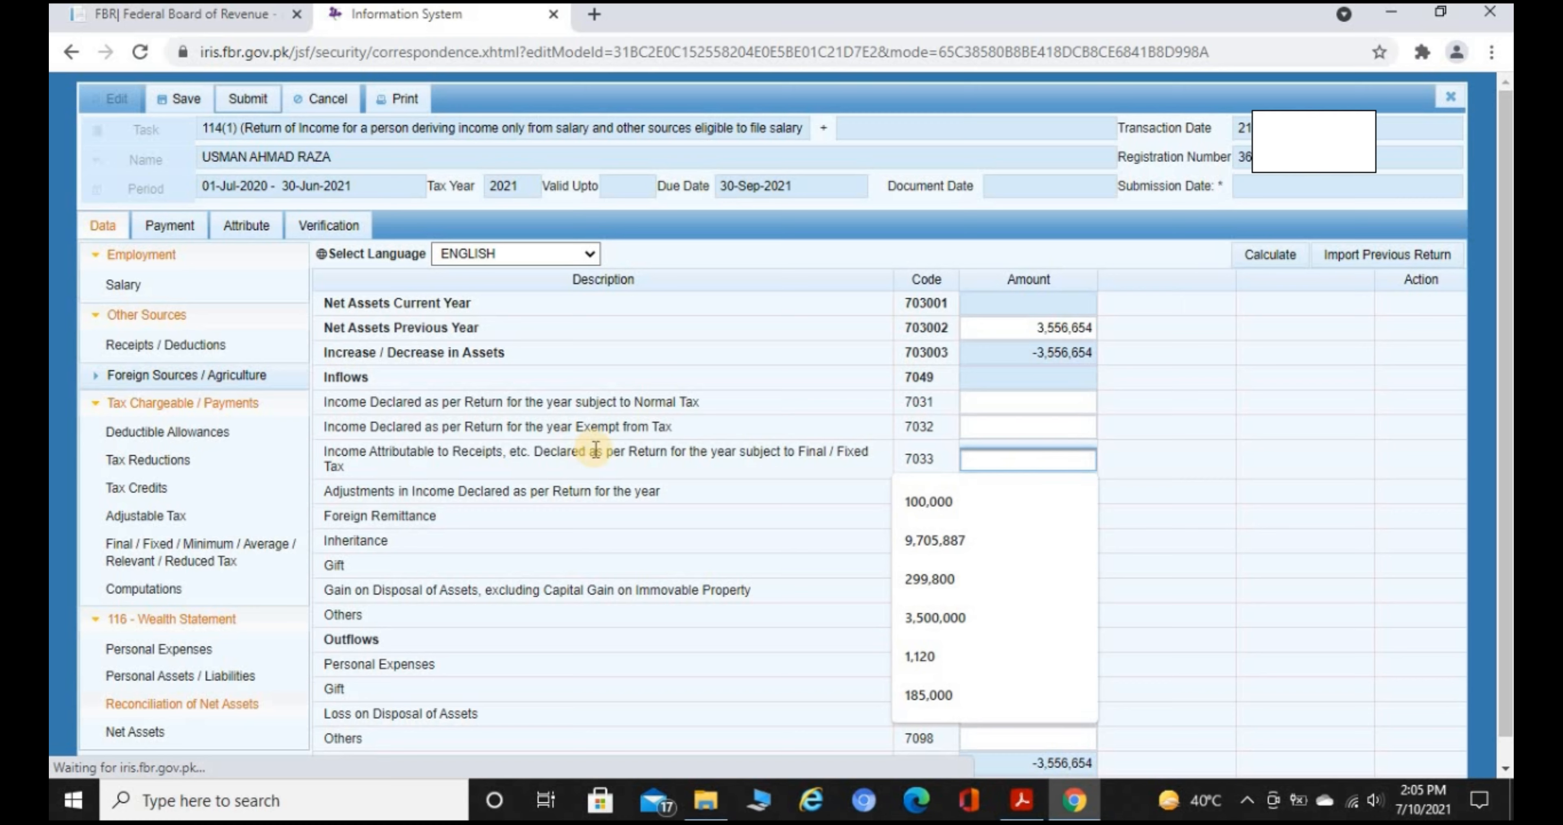
left_click_drag(795, 454, 807, 463)
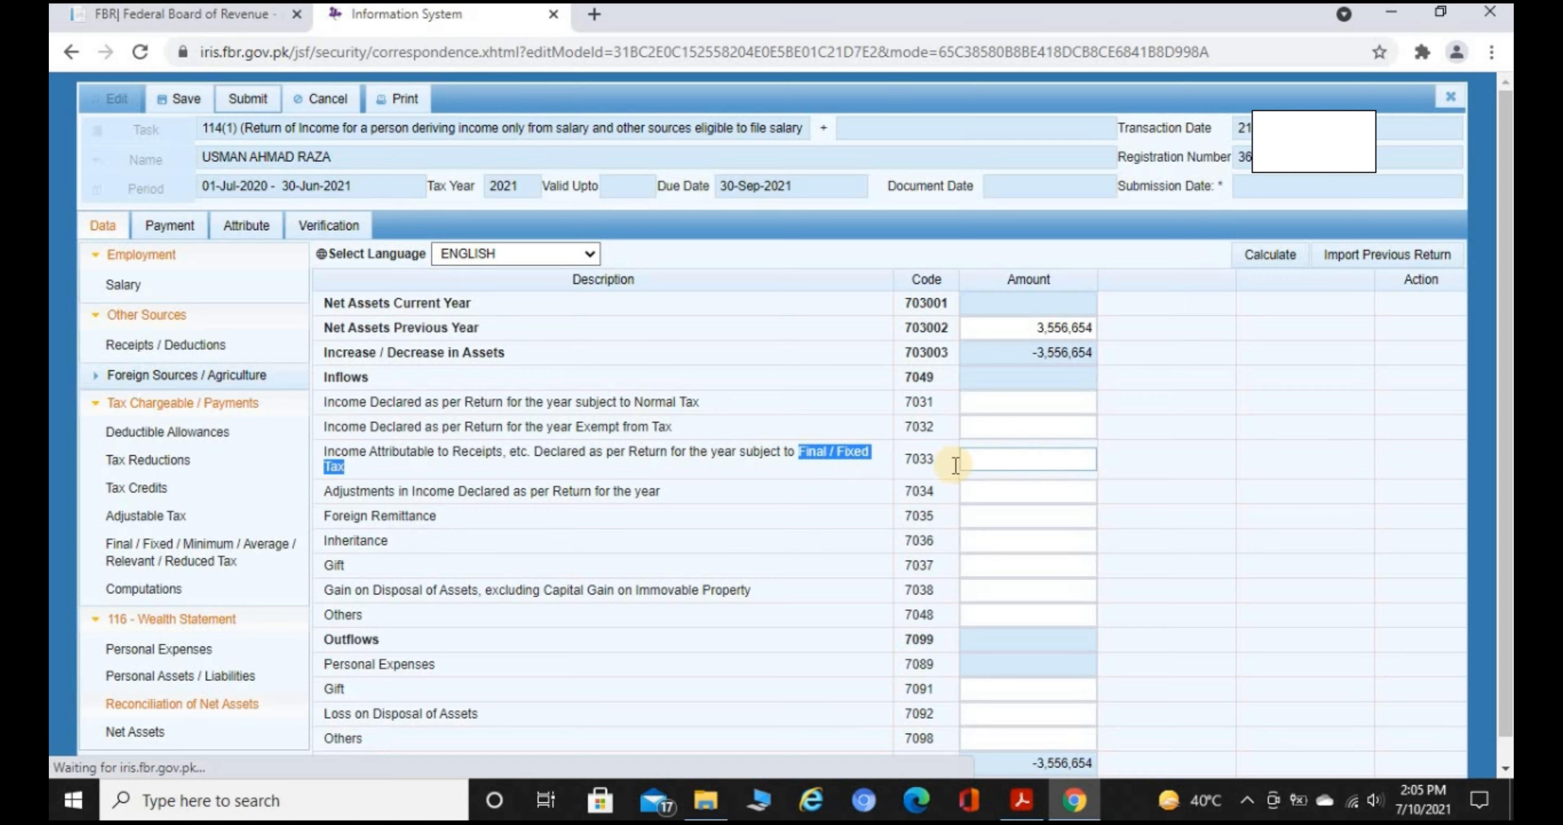